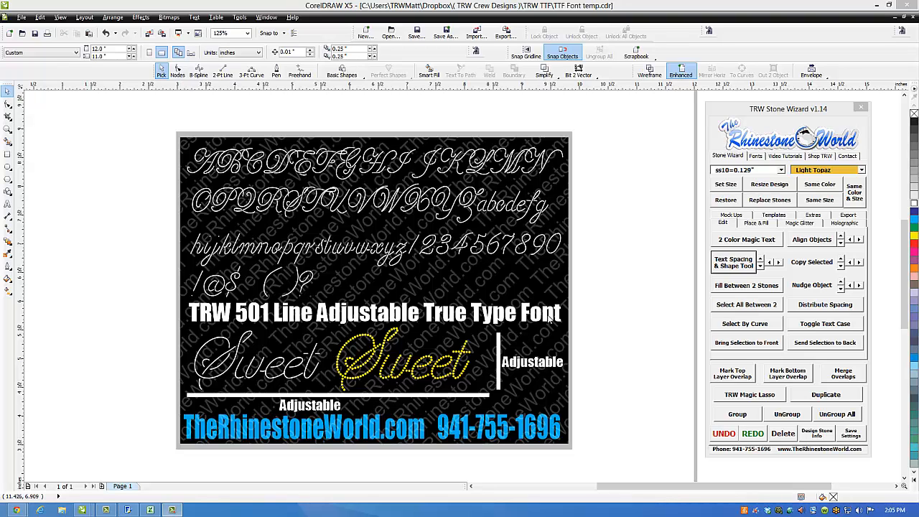
Delete the entire TRW 501 font sample artwork from the page.
scroll(593, 280, "down", 2)
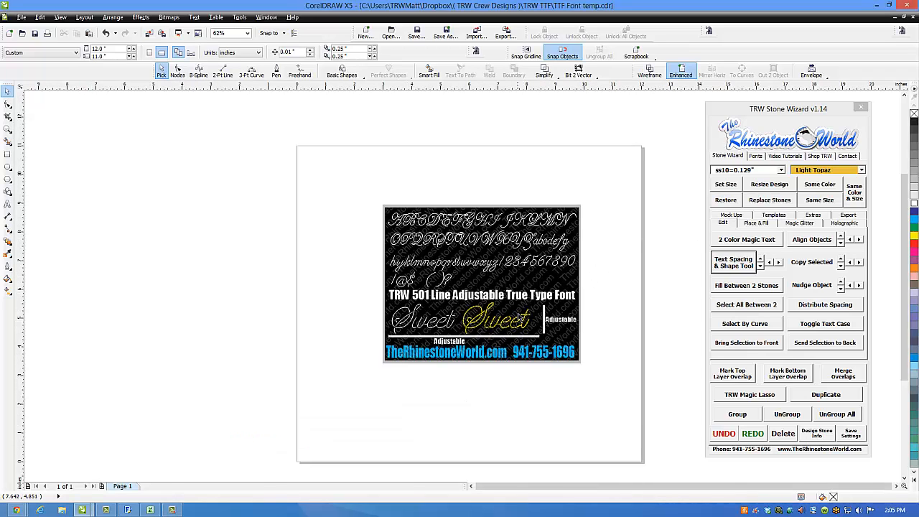
left_click_drag(618, 178, 351, 369)
key("Delete")
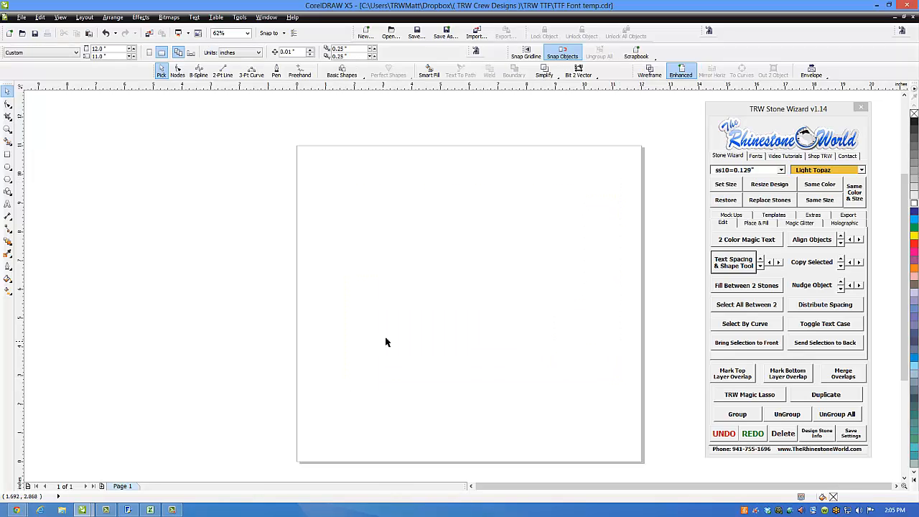
Add the artistic text "Sweet" to the page and enlarge it proportionally to about 5.9 inches wide.
left_click(7, 204)
left_click(421, 287)
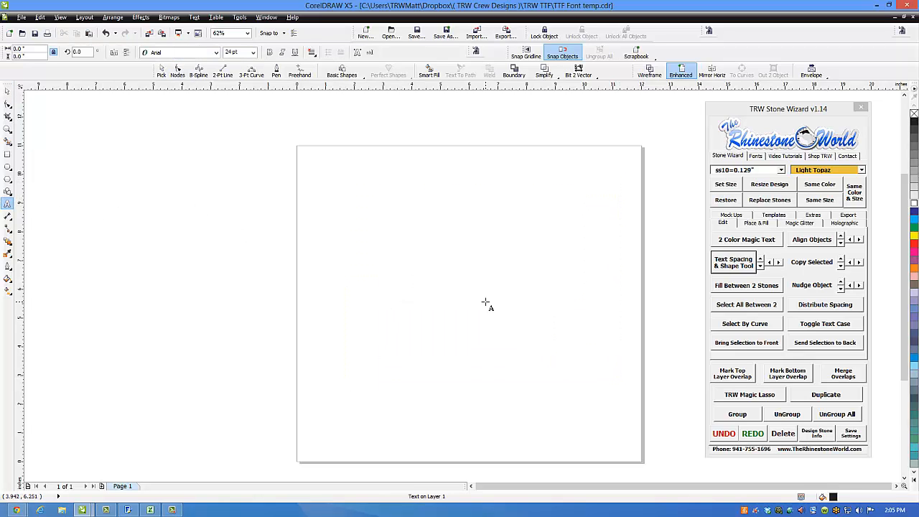
type("Swe")
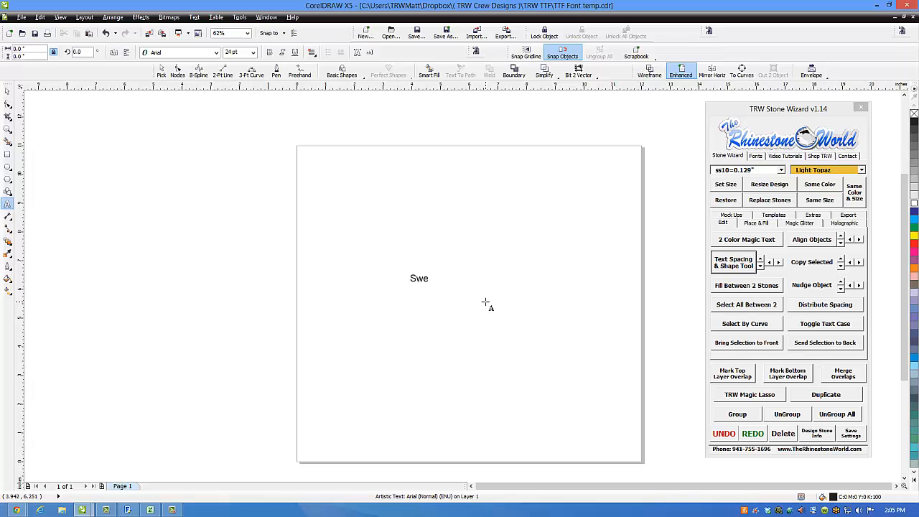
type("et")
key("ctrl+space")
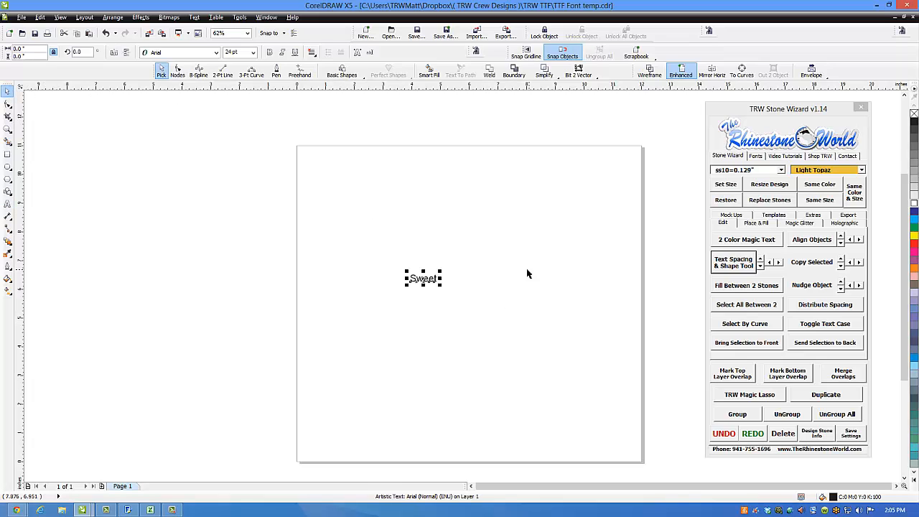
left_click_drag(440, 273, 663, 170)
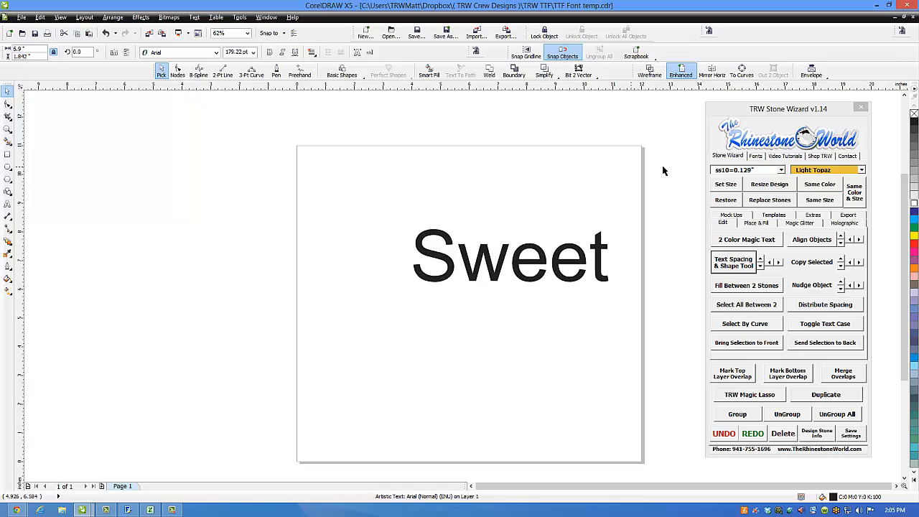
Apply the TRW Magic Script TTF font to the "Sweet" text, enlarge it to about 7.35 inches wide, and reposition it on the page.
left_click(756, 156)
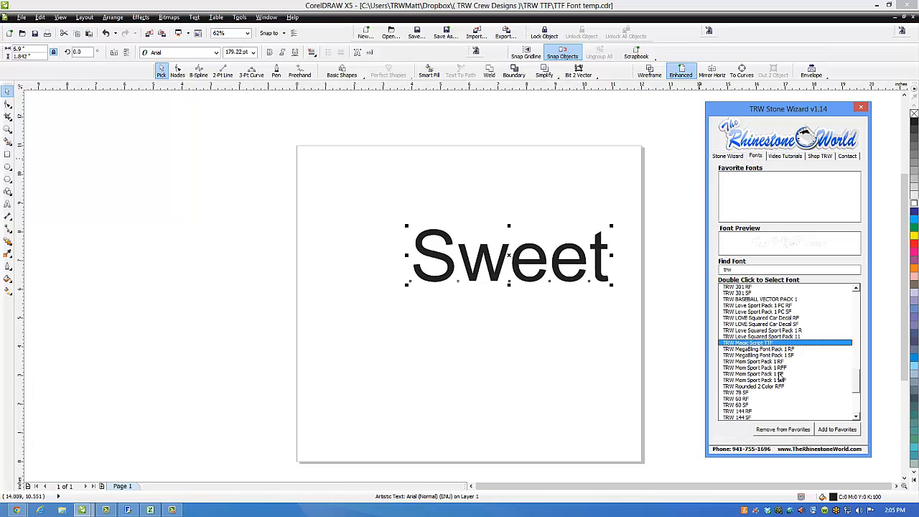
double_click(767, 344)
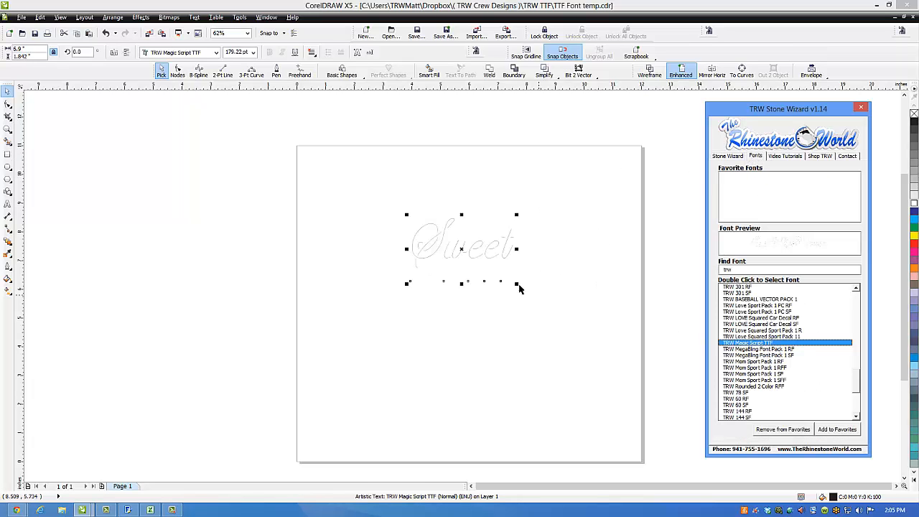
left_click_drag(518, 286, 624, 349)
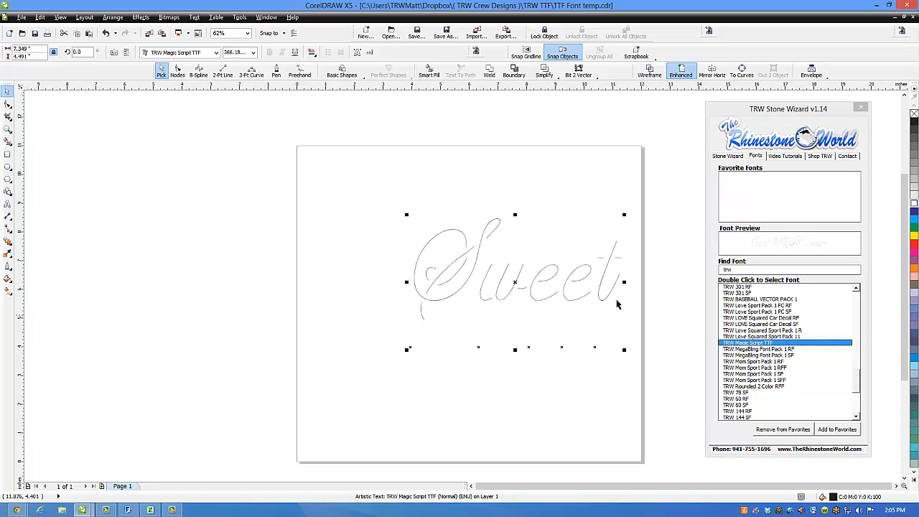
left_click_drag(607, 297, 545, 285)
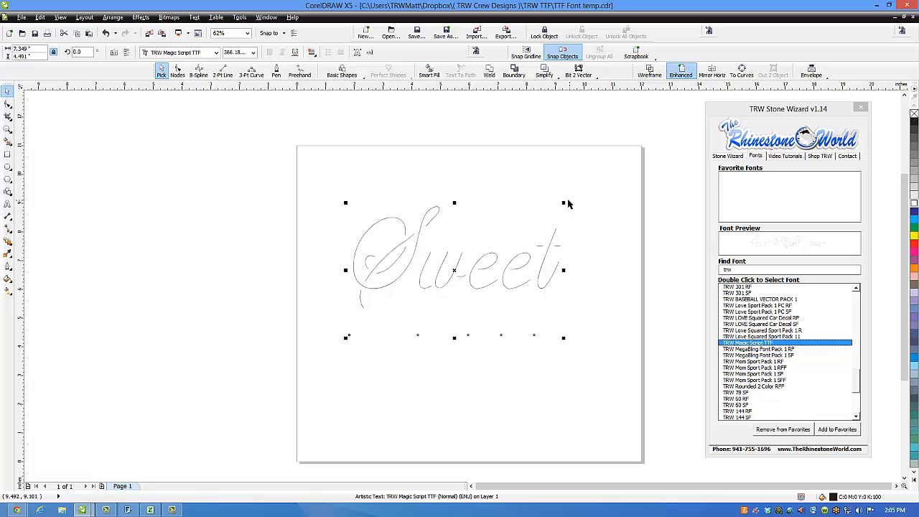
Fine-tune the "Sweet" script text proportionally to about 7.3 inches wide by 4.5 inches high.
left_click_drag(565, 204, 566, 200)
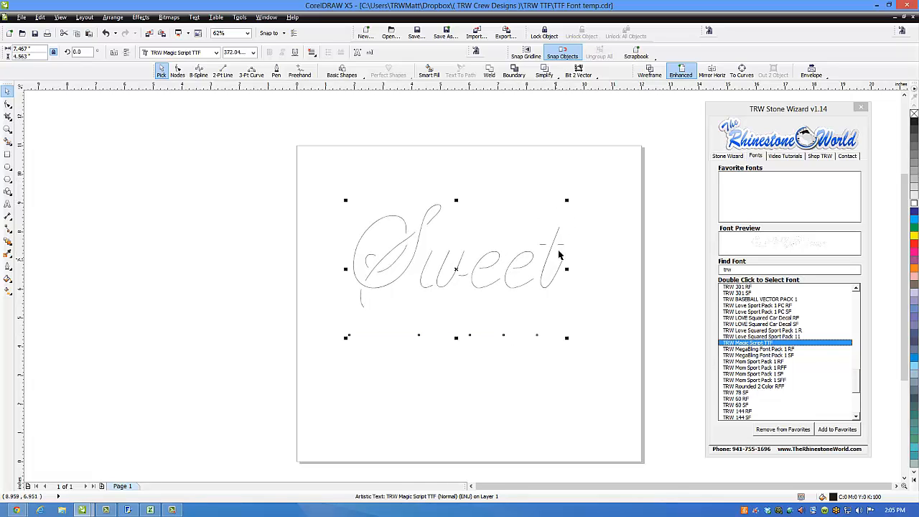
scroll(549, 259, "up", 2)
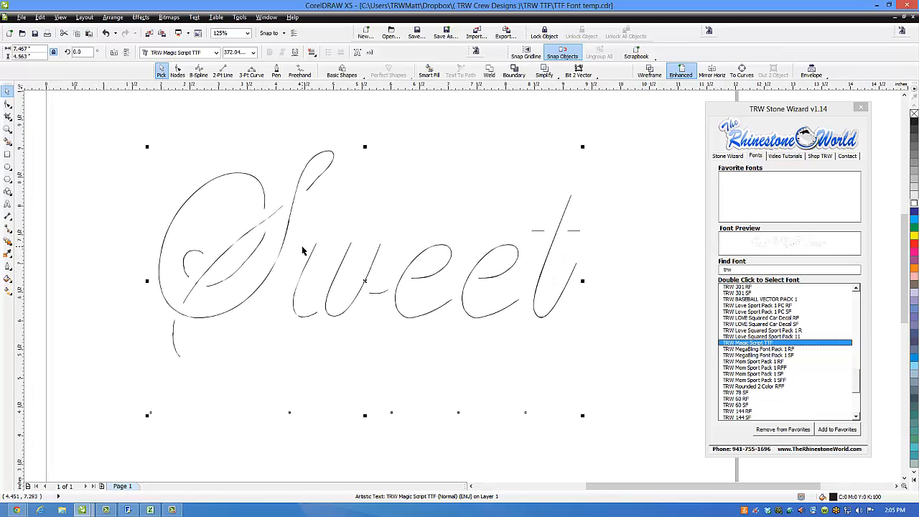
scroll(321, 239, "down", 2)
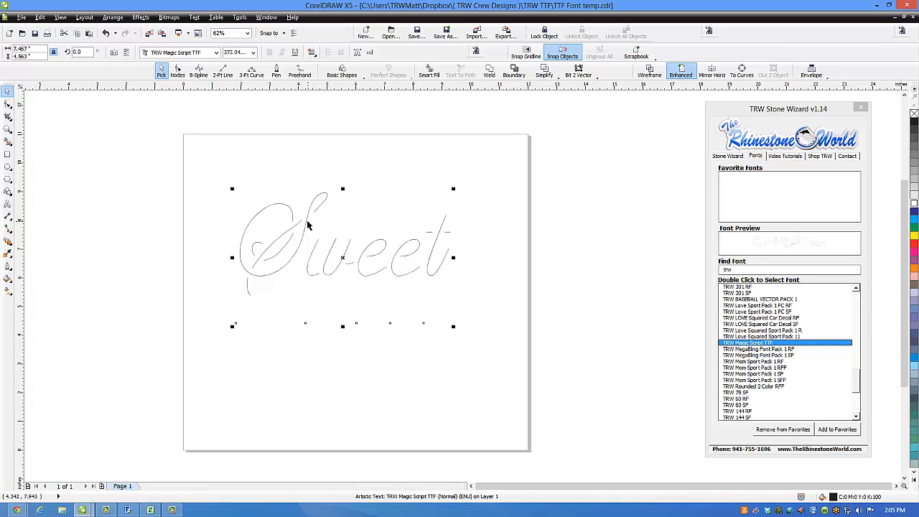
scroll(305, 231, "down", 1)
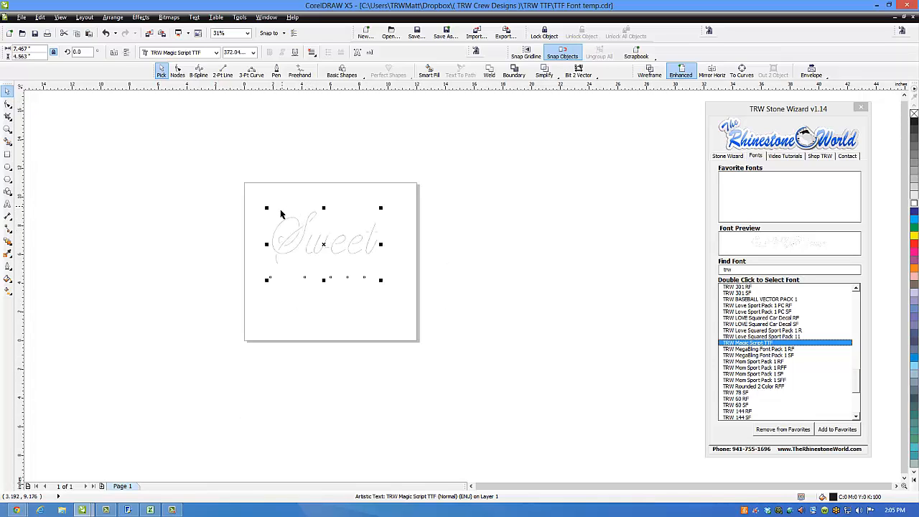
scroll(315, 230, "up", 1)
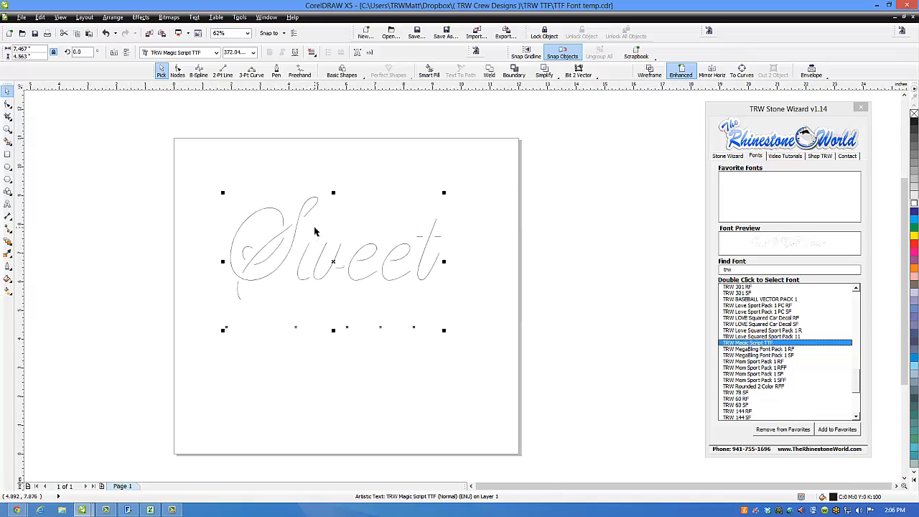
left_click_drag(443, 194, 440, 196)
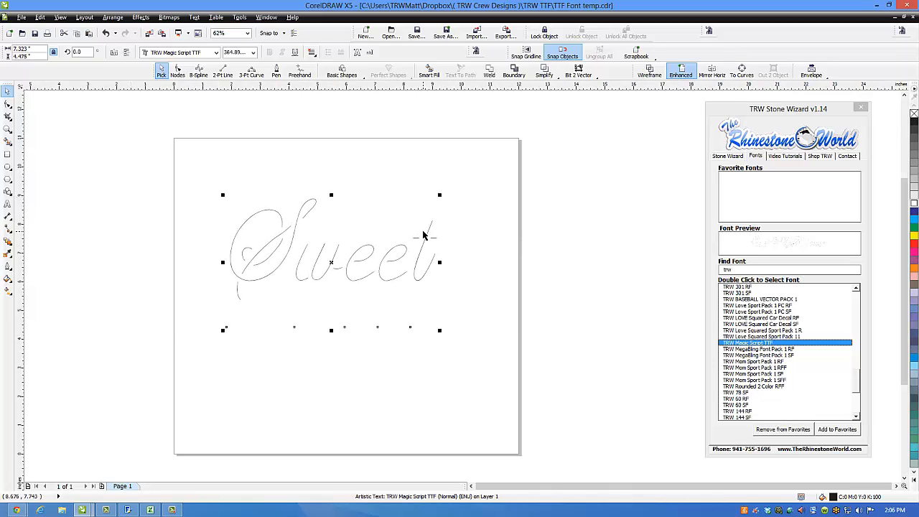
Place a larger copy of the "Sweet" text, about 9 by 5.5 inches, below the original.
left_click_drag(427, 313, 486, 466)
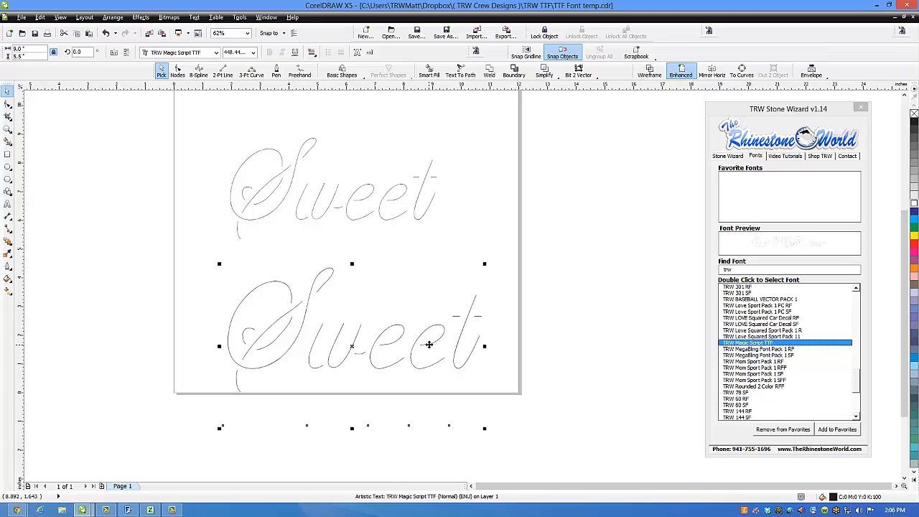
left_click_drag(457, 342, 424, 356)
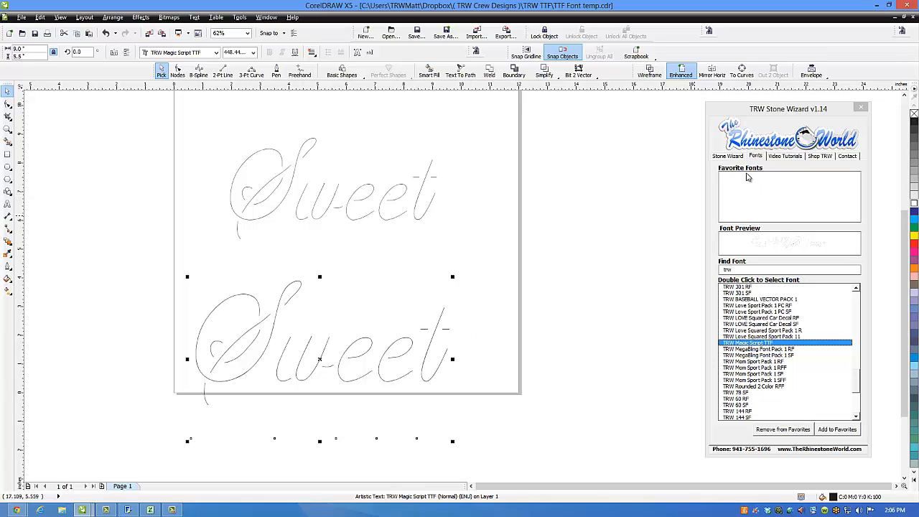
Tighten the letter spacing of the lower "Sweet" text with the Text Spacing & Shape Tool to about 8.6 inches wide.
left_click(730, 158)
left_click(438, 333)
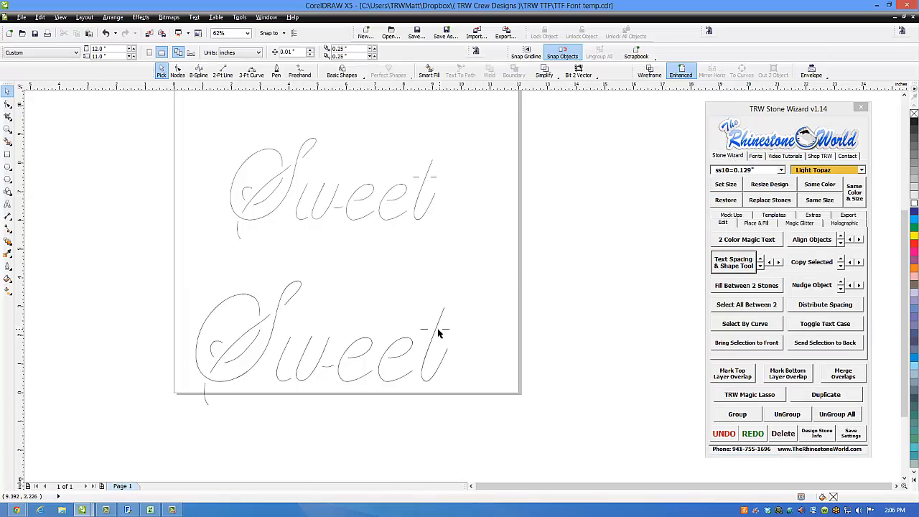
left_click(434, 329)
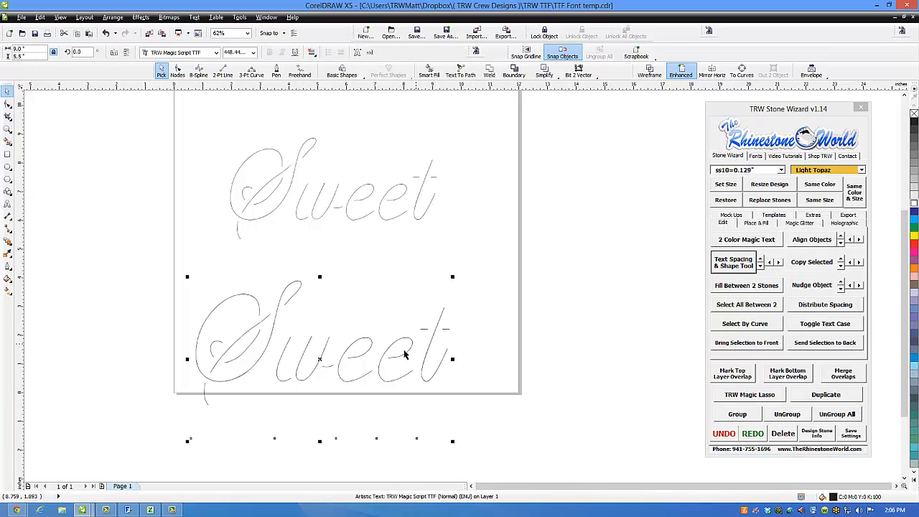
left_click(733, 266)
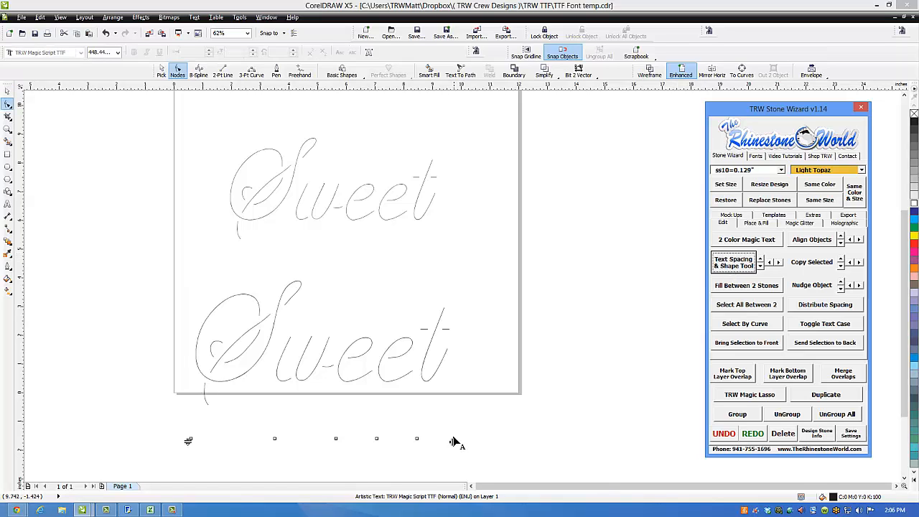
left_click_drag(452, 440, 437, 445)
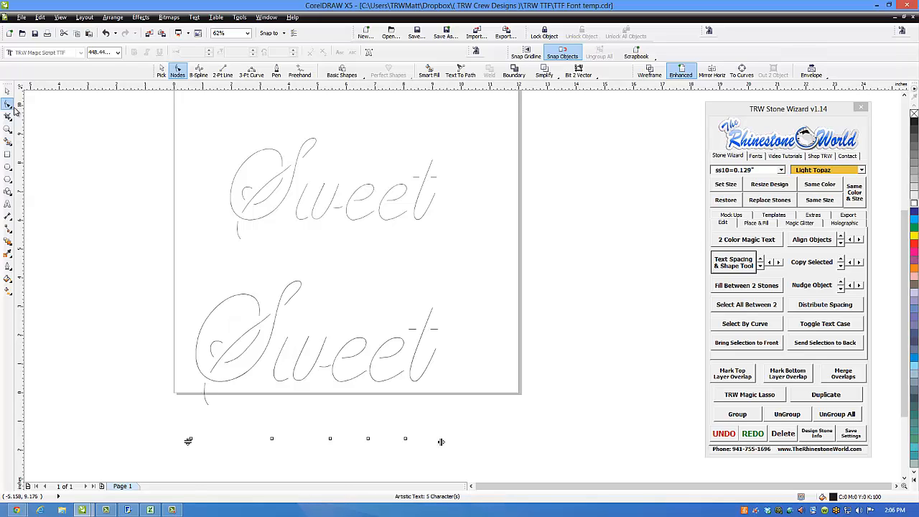
left_click(7, 91)
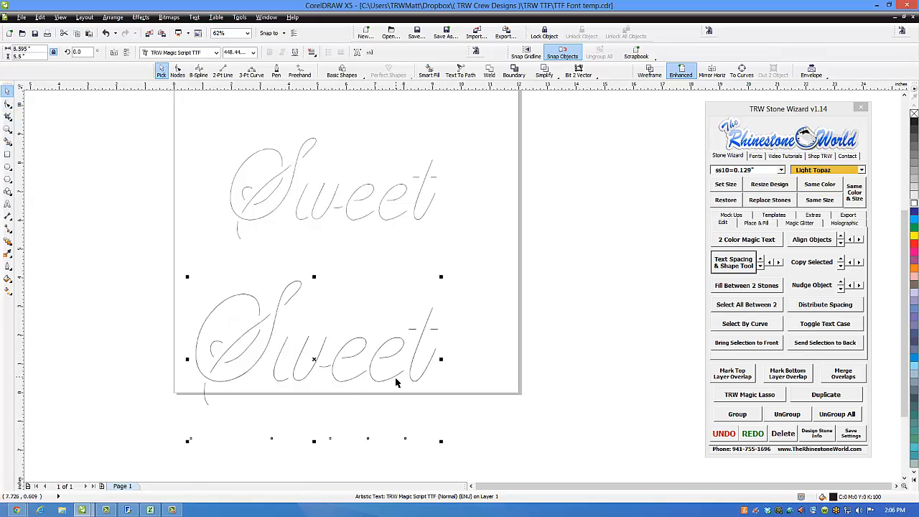
Add ss10 stones in TRW Hot Pinkle along the paths of the upper "Sweet" text.
left_click(406, 223)
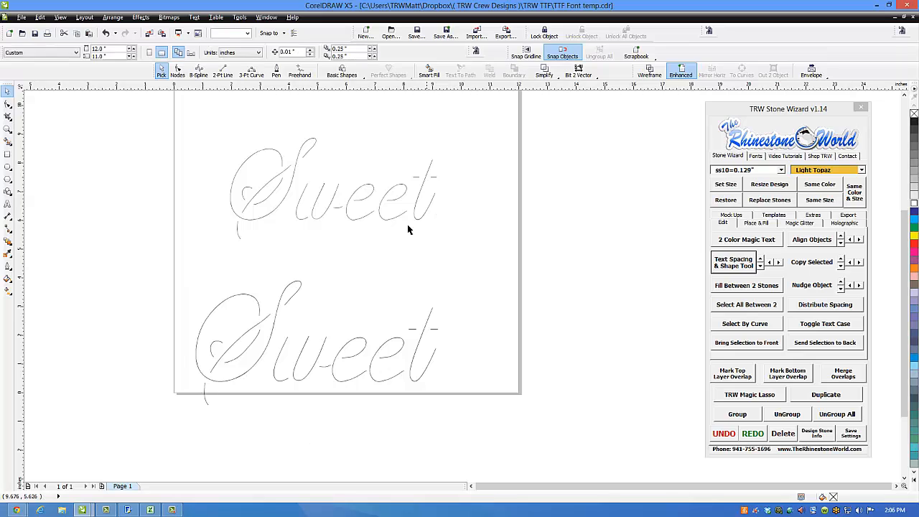
left_click(401, 215)
scroll(405, 217, "down", 1)
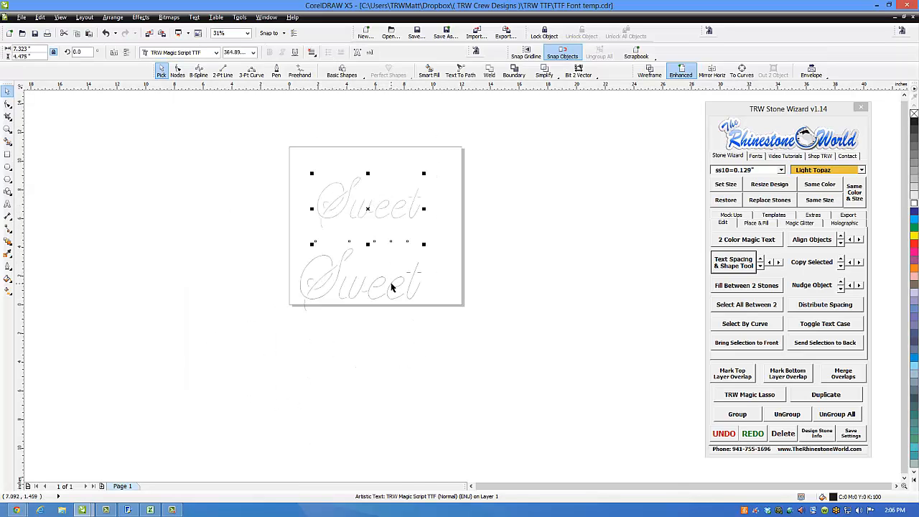
scroll(393, 291, "up", 1)
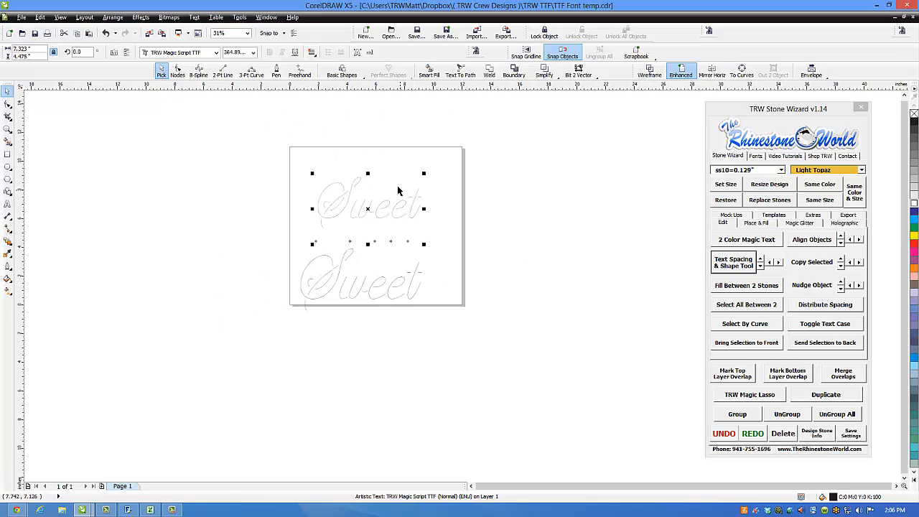
left_click(756, 223)
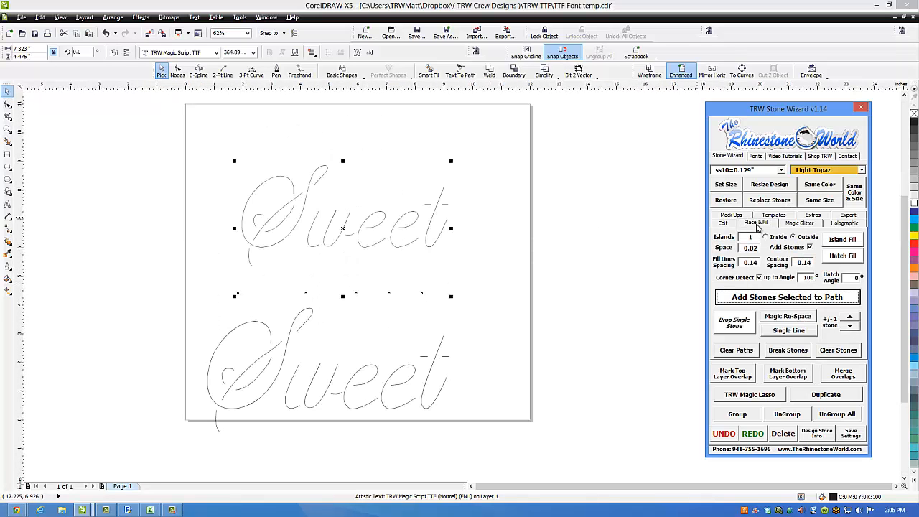
left_click(674, 264)
left_click(861, 170)
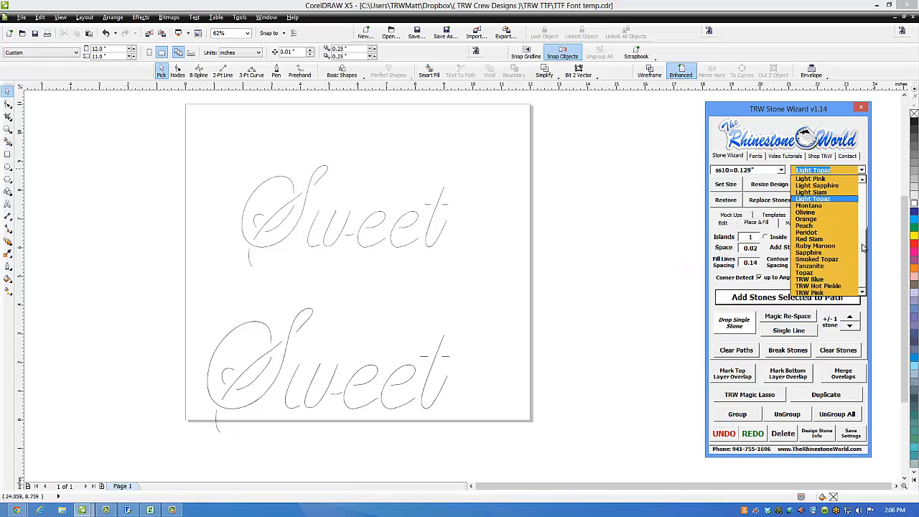
left_click(837, 287)
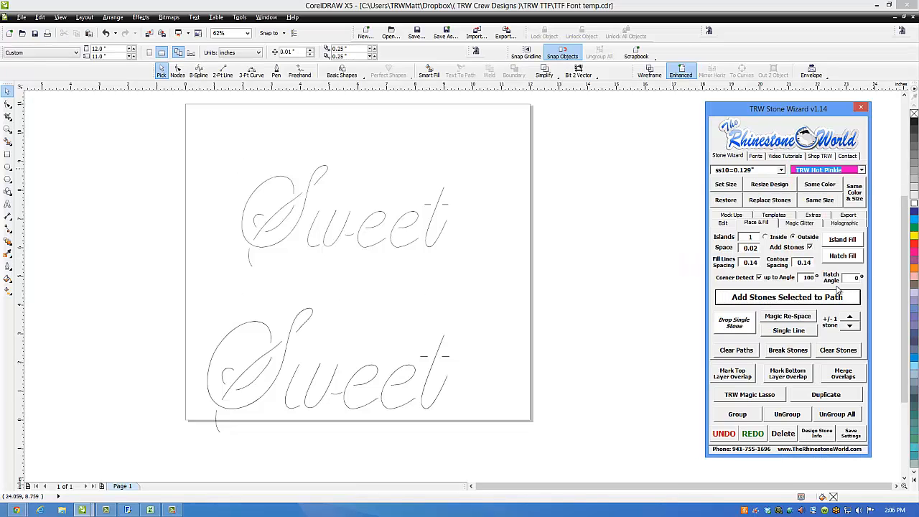
left_click(445, 232)
left_click(755, 297)
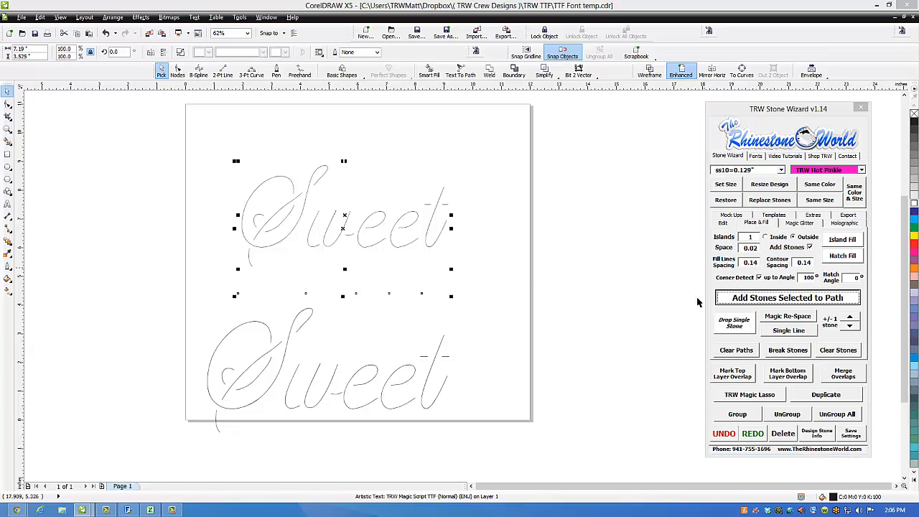
Clear the leftover path lines from the upper "Sweet" stone design.
left_click(481, 255)
left_click_drag(484, 129, 213, 283)
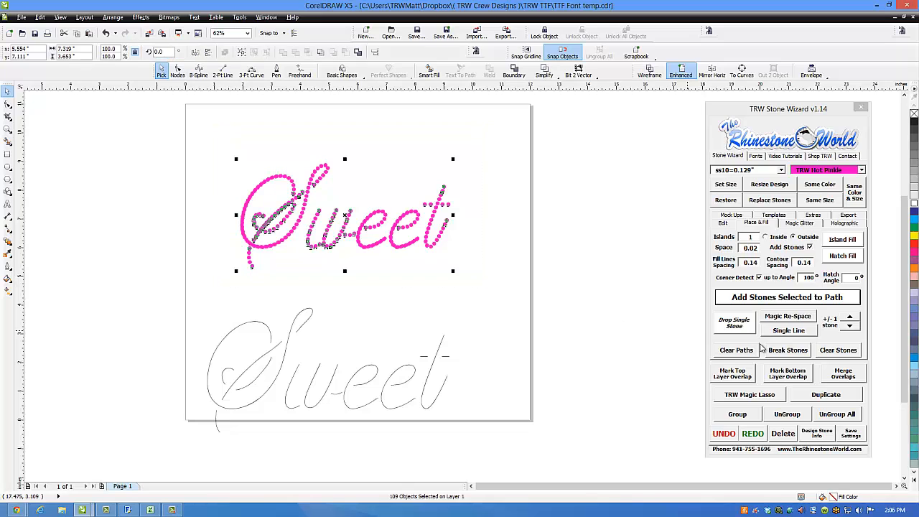
left_click(729, 350)
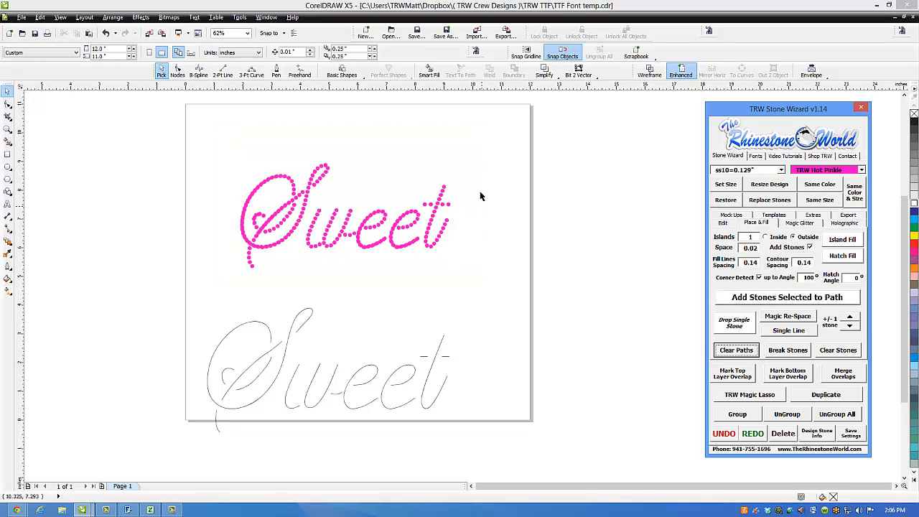
Run Mark Top Layer Overlap on all stones of the upper "Sweet" design and check the stones for overlaps.
left_click_drag(475, 134, 214, 274)
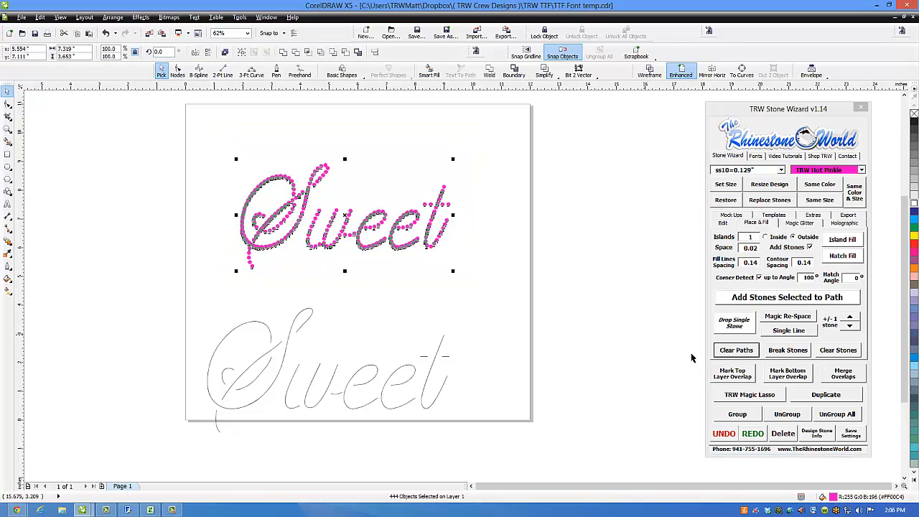
left_click(734, 373)
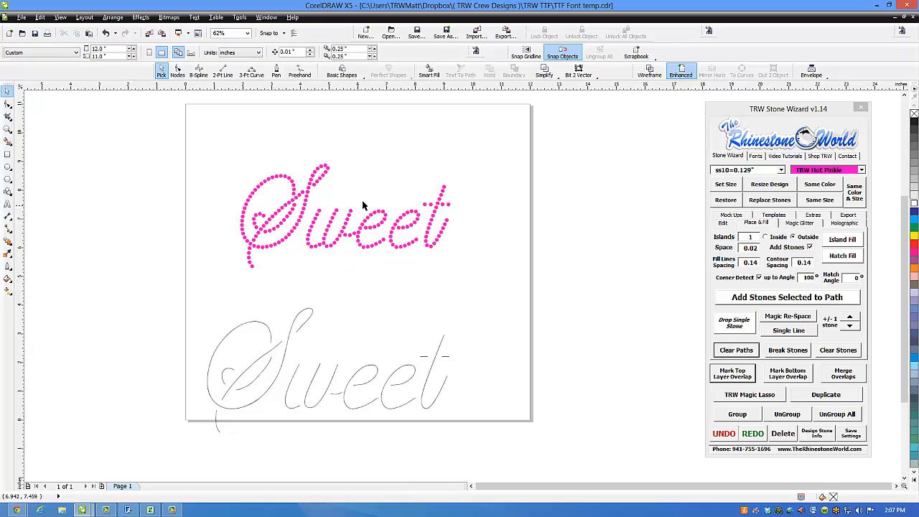
scroll(293, 183, "up", 2)
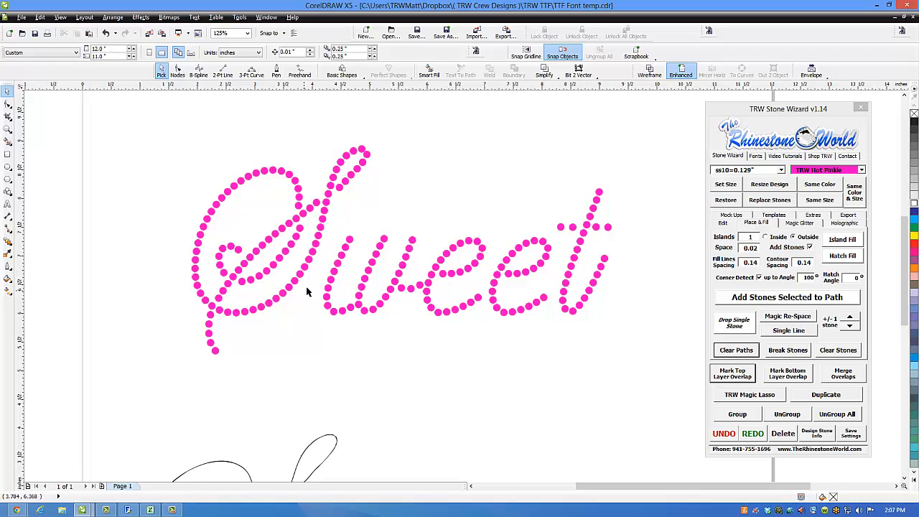
Nudge the two end stones of the S's inner curve in the upper "Sweet" clear of the diagonal stroke.
scroll(296, 230, "up", 4)
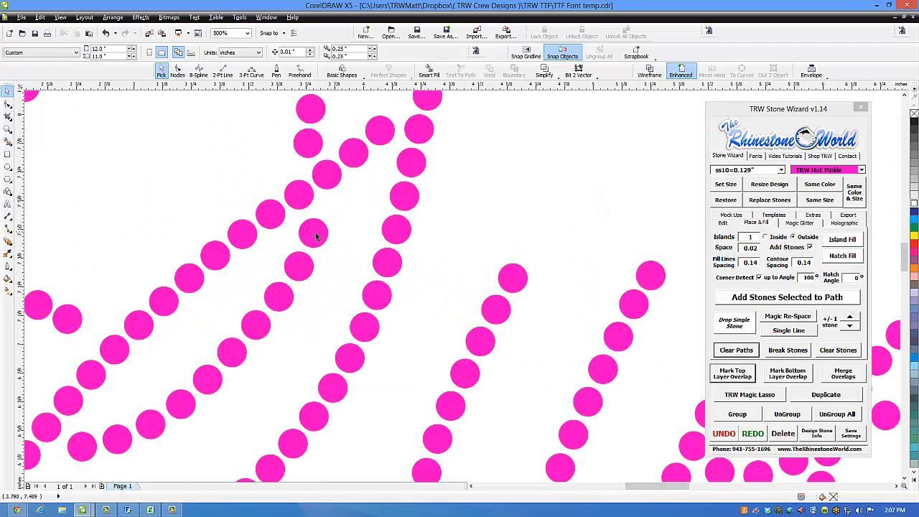
scroll(314, 232, "up", 2)
left_click(312, 236)
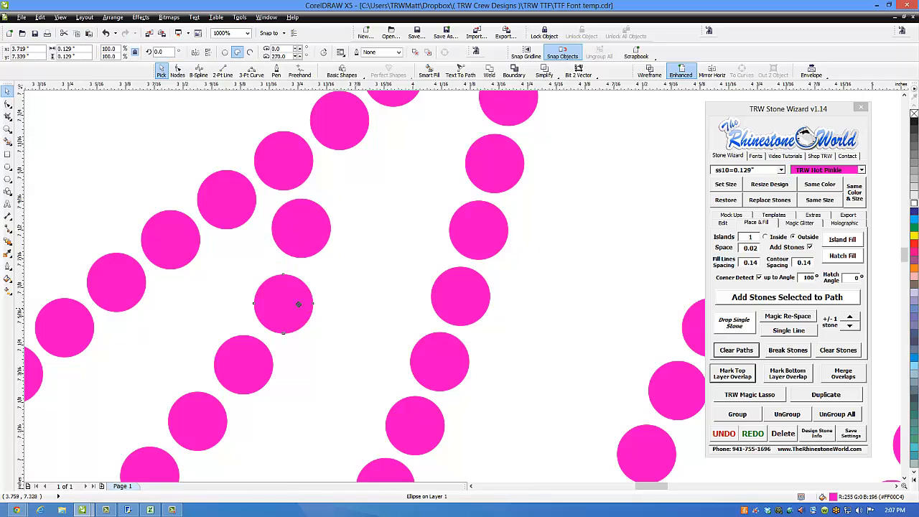
left_click(285, 302)
scroll(294, 302, "down", 4)
left_click(313, 316)
scroll(315, 315, "down", 4)
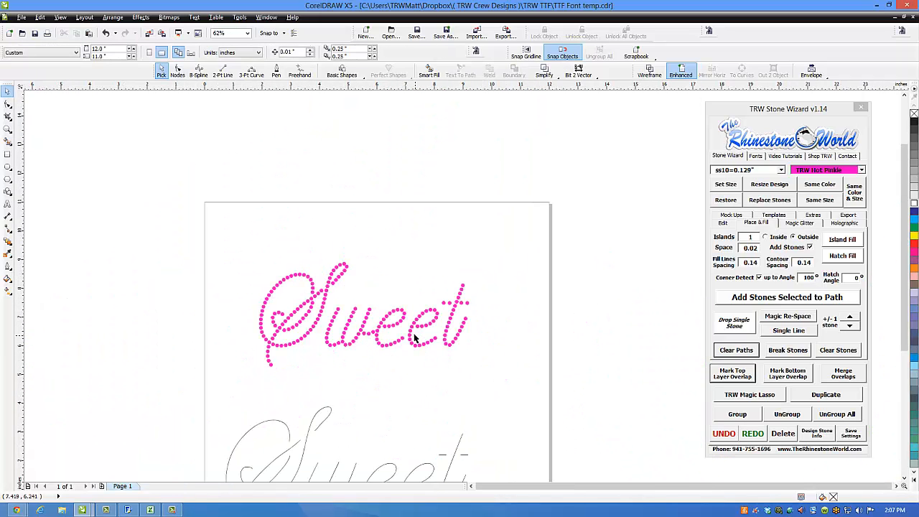
Place a copy of the lower "Sweet" text outline directly below the page.
scroll(413, 341, "down", 2)
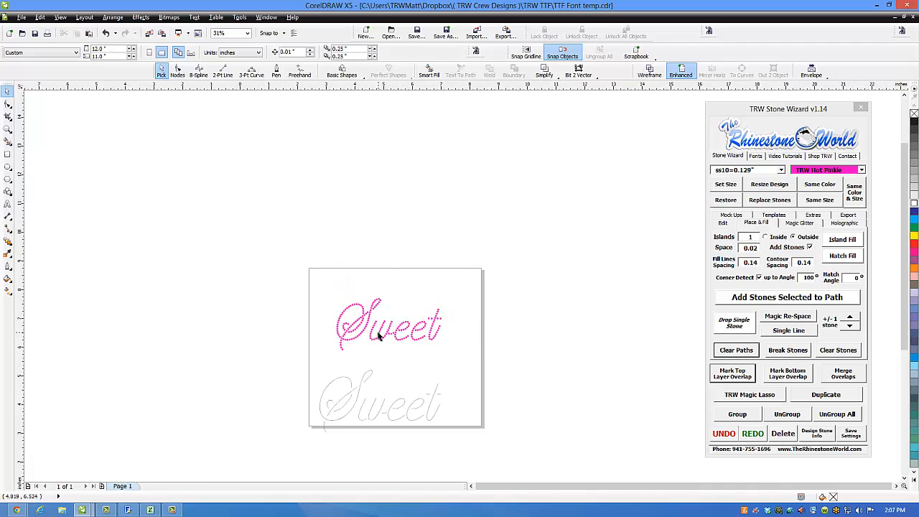
scroll(379, 335, "up", 2)
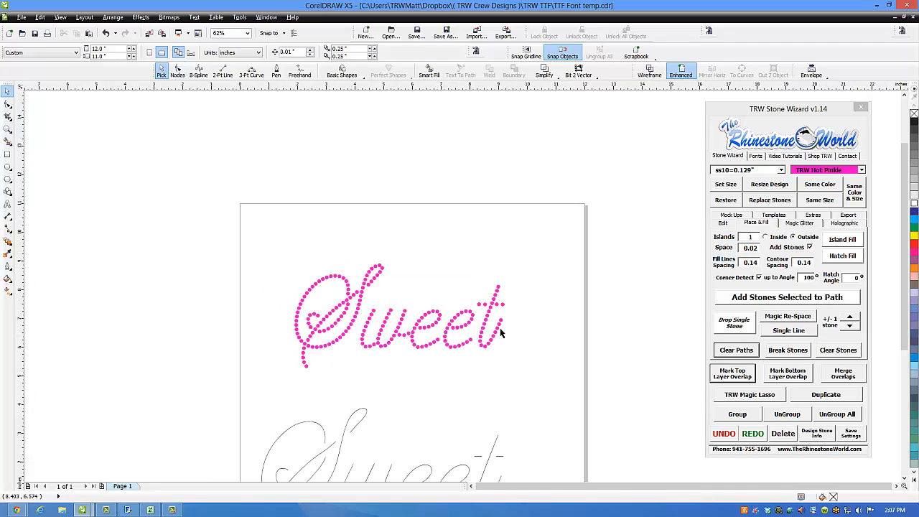
scroll(476, 375, "down", 1)
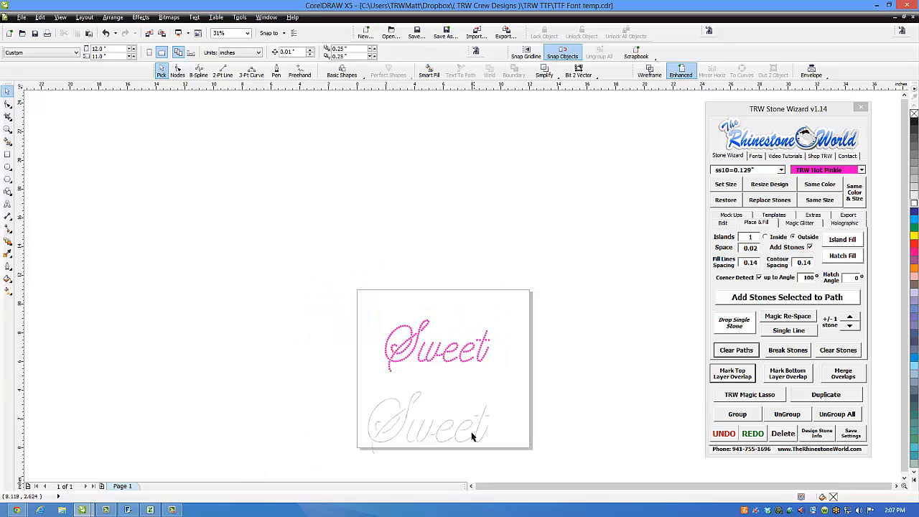
scroll(472, 433, "up", 1)
left_click(468, 405)
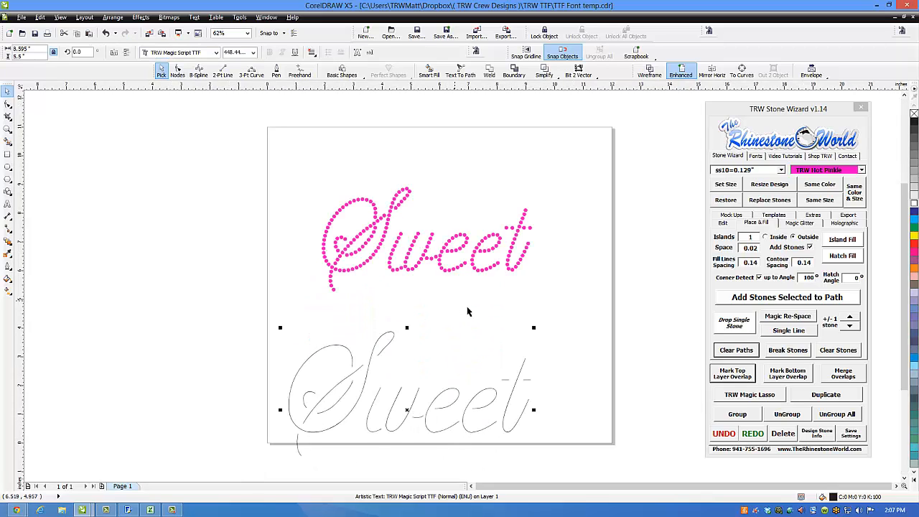
scroll(533, 353, "down", 1)
scroll(488, 390, "up", 1)
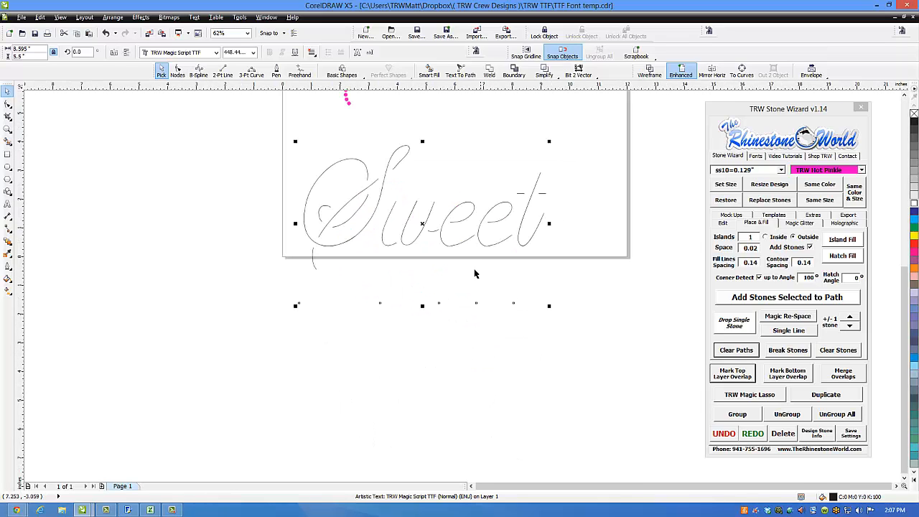
left_click_drag(481, 224, 473, 395)
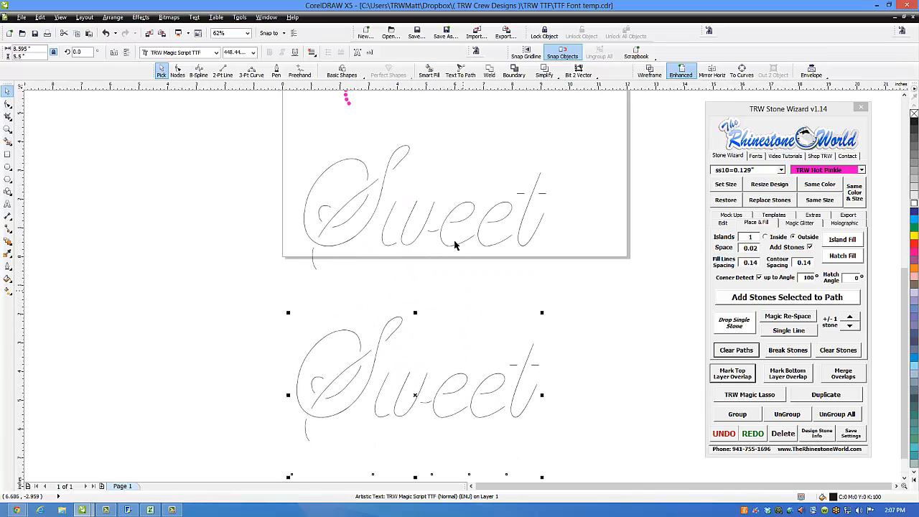
Add ss10 TRW Hot Pinkle stones along the paths of the "Sweet" text at the page's lower edge and clear its path lines.
left_click(482, 249)
left_click(755, 298)
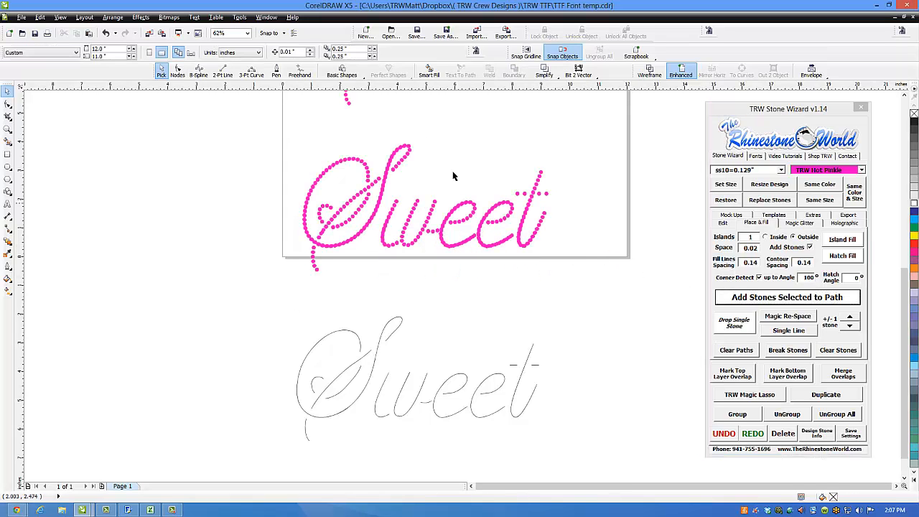
left_click_drag(550, 138, 257, 294)
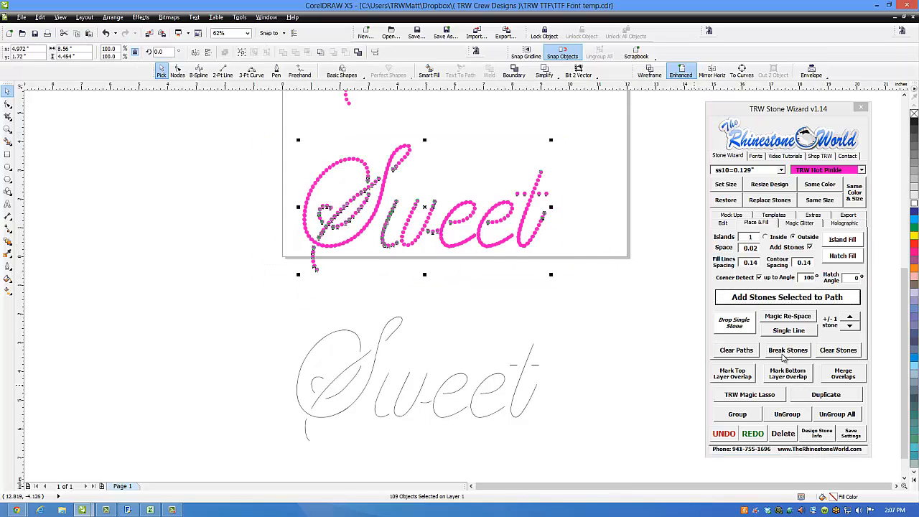
left_click(736, 350)
Run Mark Top Layer Overlap on all stones of the lower "Sweet" design and delete the marked red overlapping stones.
left_click_drag(558, 121, 279, 291)
left_click(733, 373)
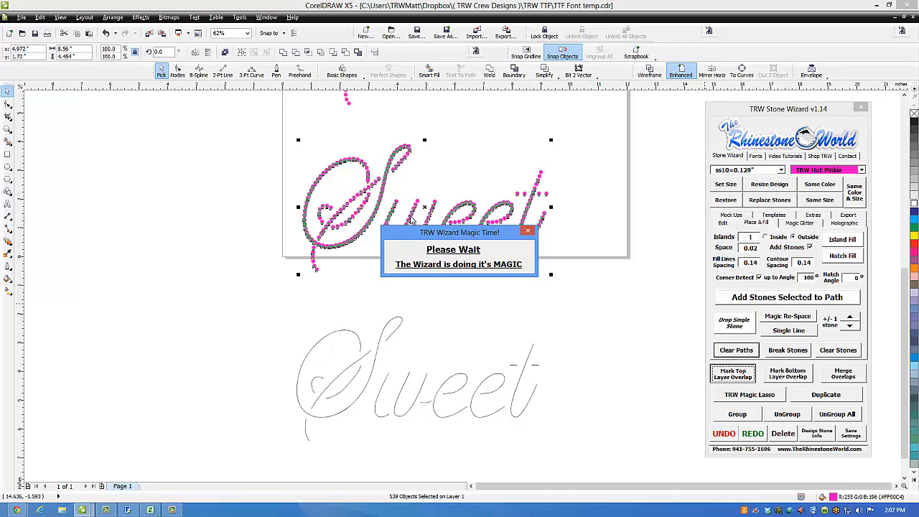
left_click_drag(412, 219, 423, 252)
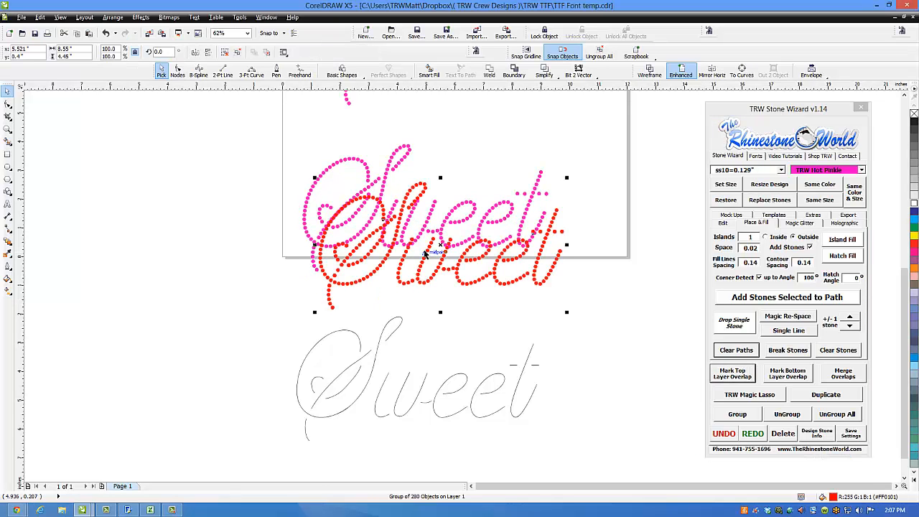
key("Delete")
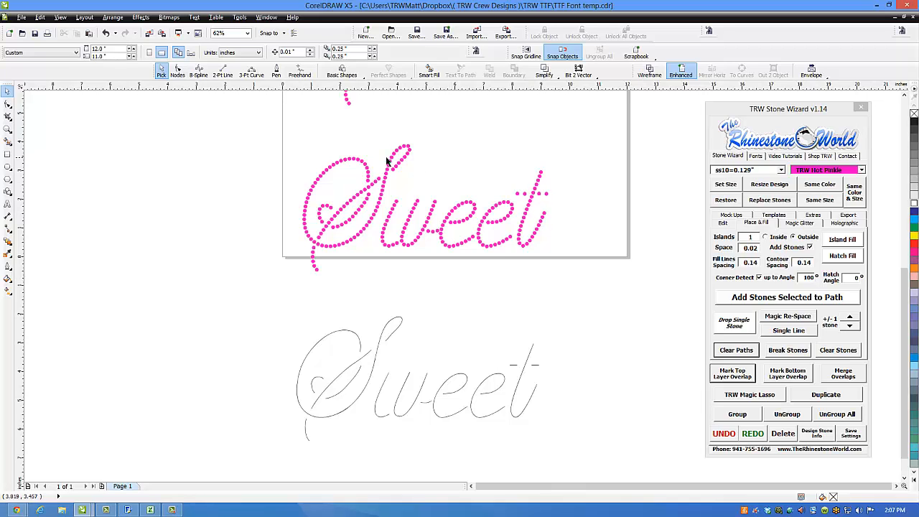
Move both end stones of the S's inner curve in the lower "Sweet" close to the diagonal stroke.
scroll(352, 204, "up", 5)
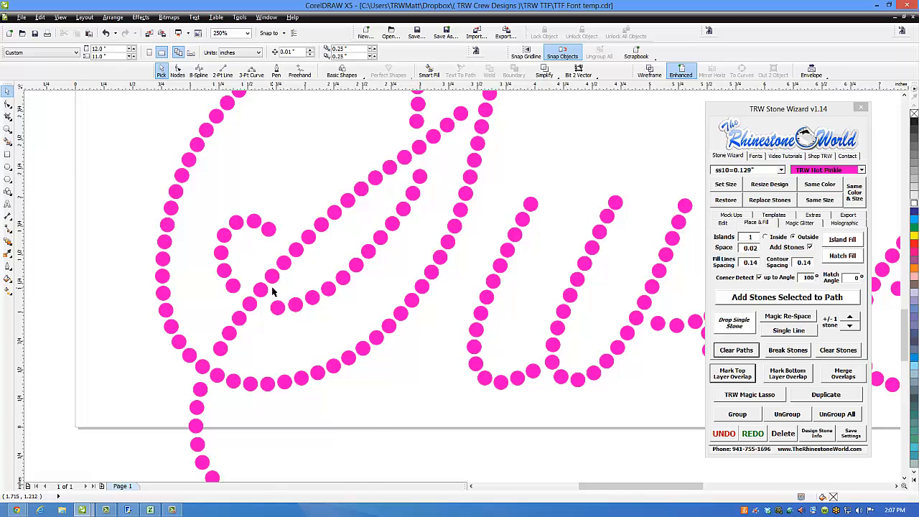
scroll(272, 291, "up", 3)
left_click(273, 322)
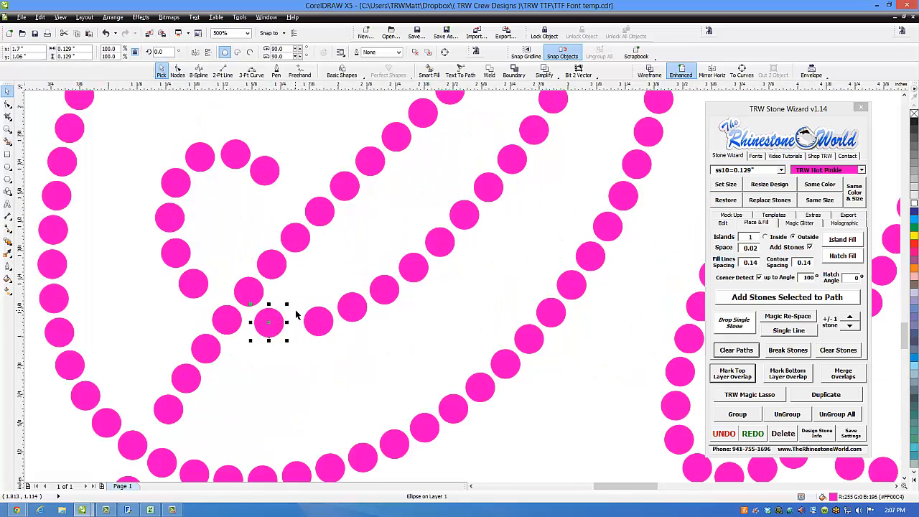
scroll(366, 260, "down", 3)
scroll(366, 251, "up", 3)
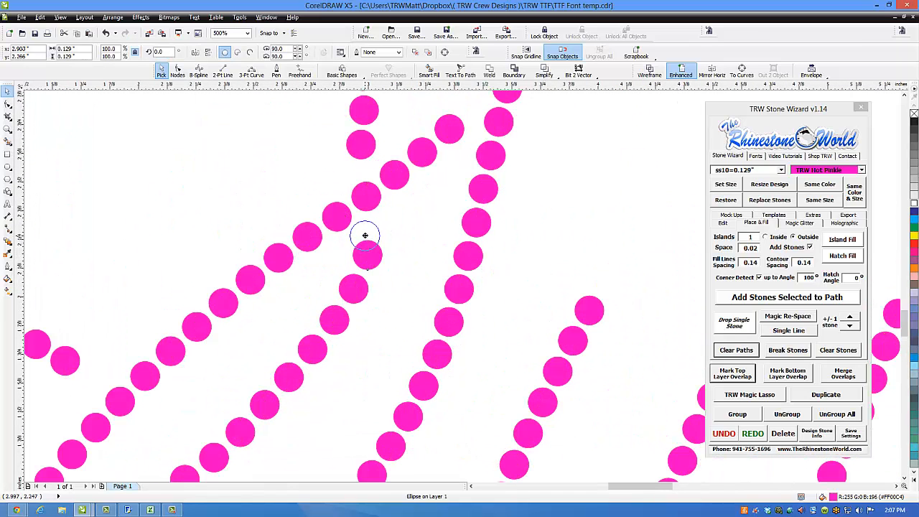
left_click_drag(365, 235, 364, 235)
scroll(365, 235, "down", 3)
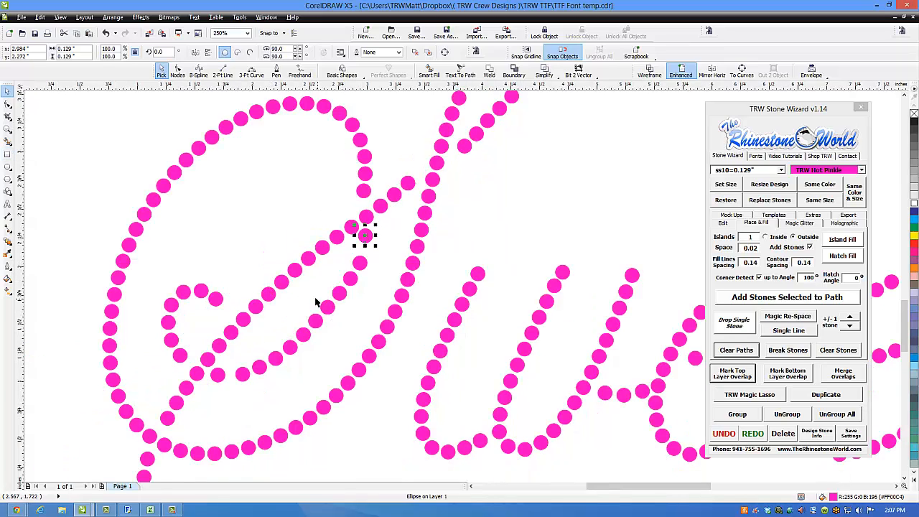
Draw a 3-point curve along the S's inner curve between its end stones, Magic Re-Space the stones with one added, and clear the path.
left_click(251, 71)
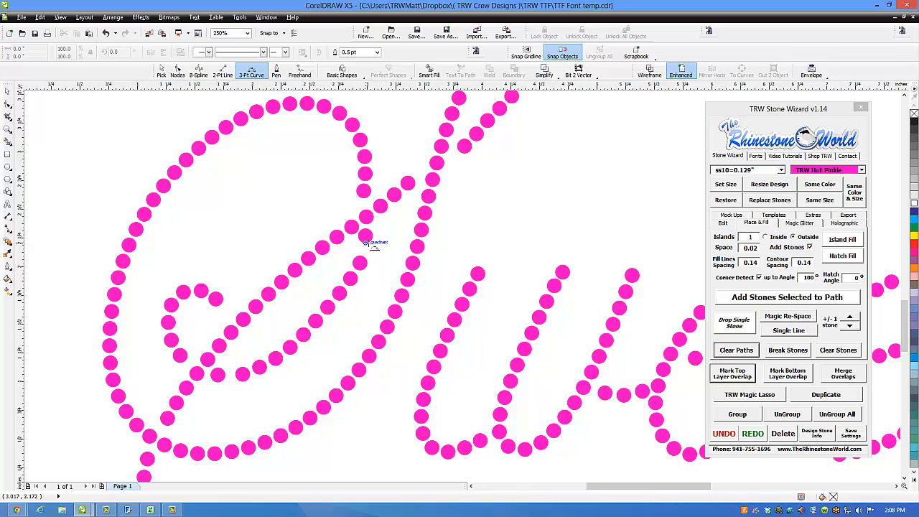
left_click_drag(366, 236, 217, 377)
left_click(309, 332)
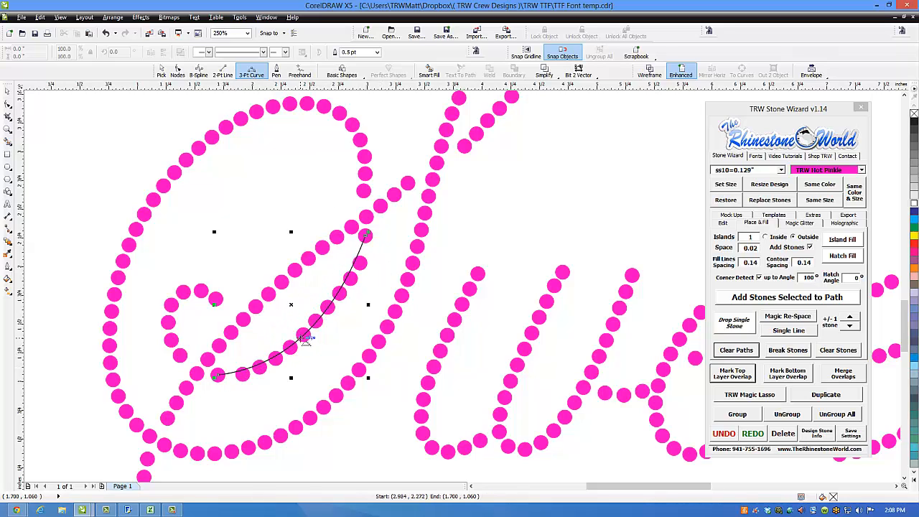
left_click(792, 320)
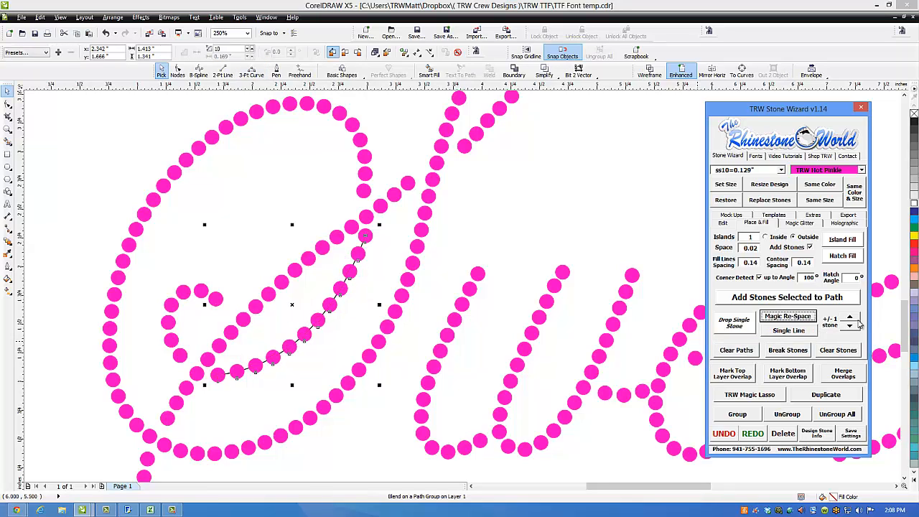
left_click(736, 350)
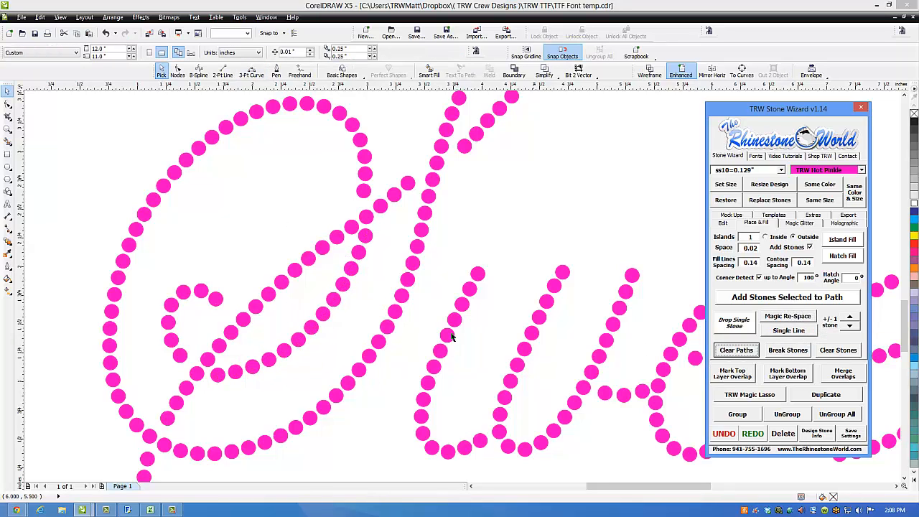
Move the last stone of the S's large upper loop down to close the gap above the diagonal stroke.
scroll(366, 313, "down", 2)
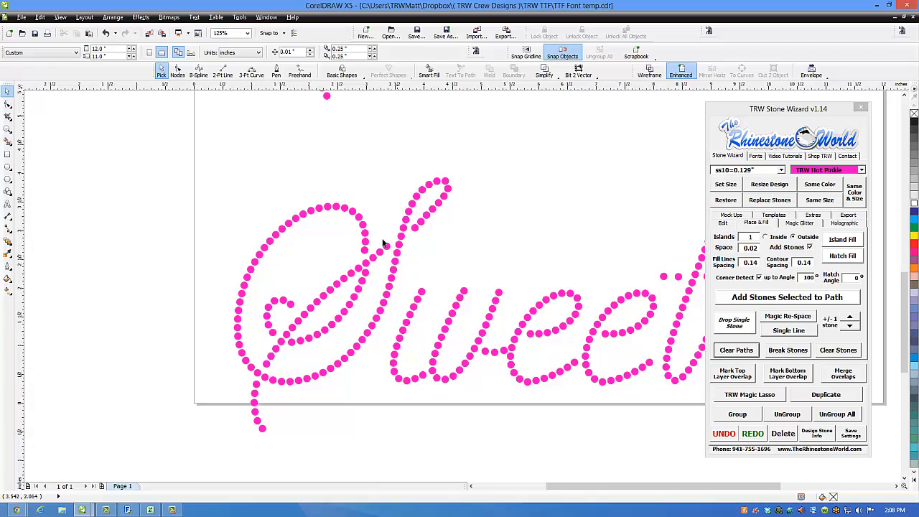
scroll(383, 244, "up", 4)
left_click(362, 283)
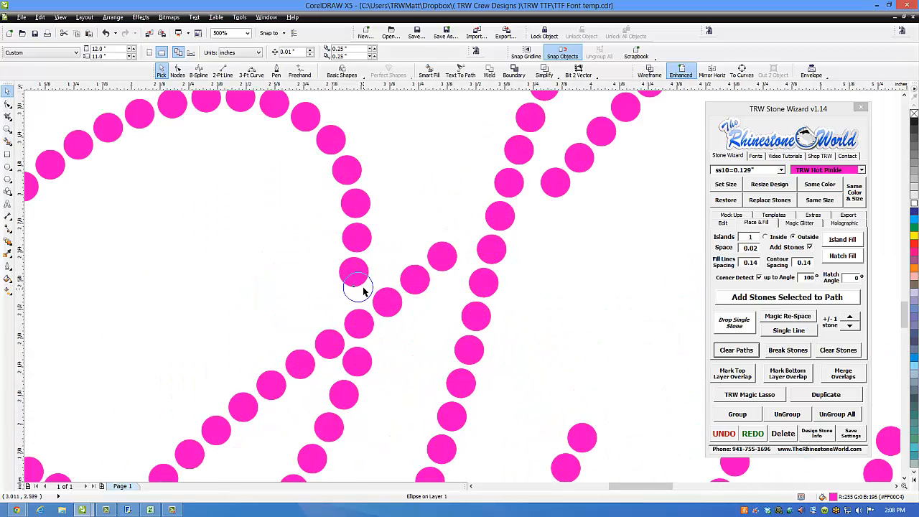
left_click(362, 291)
scroll(362, 284, "down", 2)
Draw a 3-point curve along the end of the S's upper loop, Magic Re-Space its stones evenly, and clear the path.
key("t")
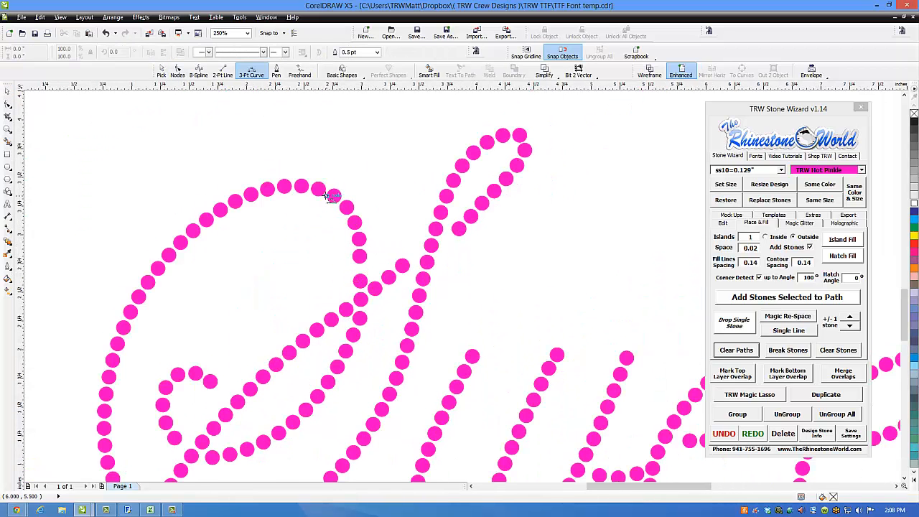
left_click_drag(318, 189, 359, 280)
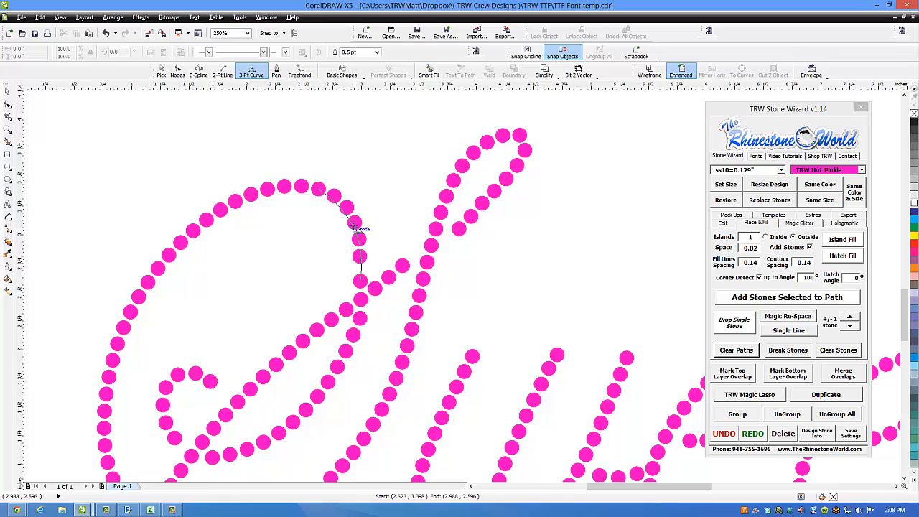
left_click(364, 230)
left_click(776, 316)
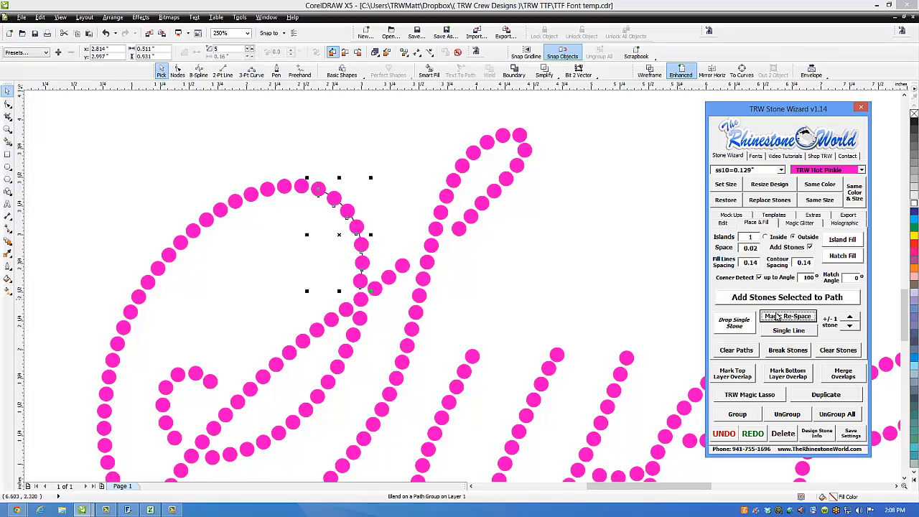
left_click(747, 351)
Move the lower t's inner crossbar stones close to both sides of the stem and shift the outer crossbar stones outward.
scroll(501, 302, "down", 3)
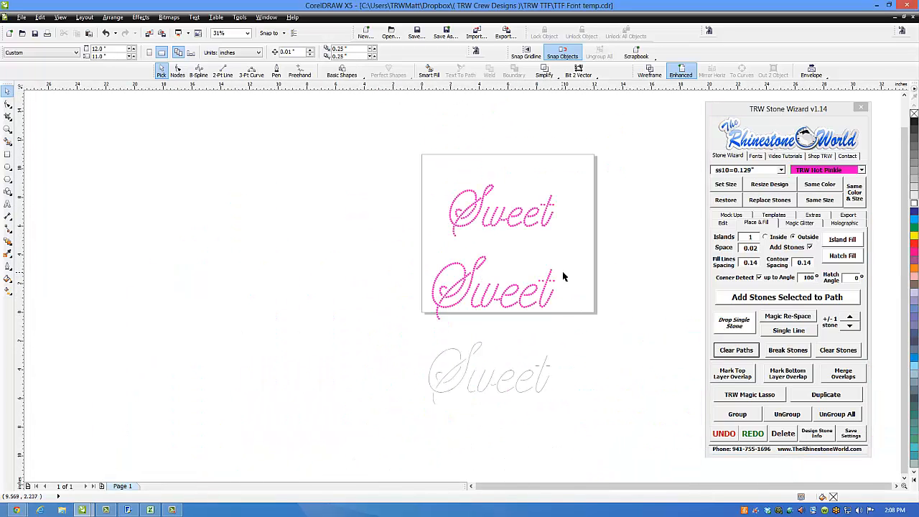
scroll(546, 282, "up", 2)
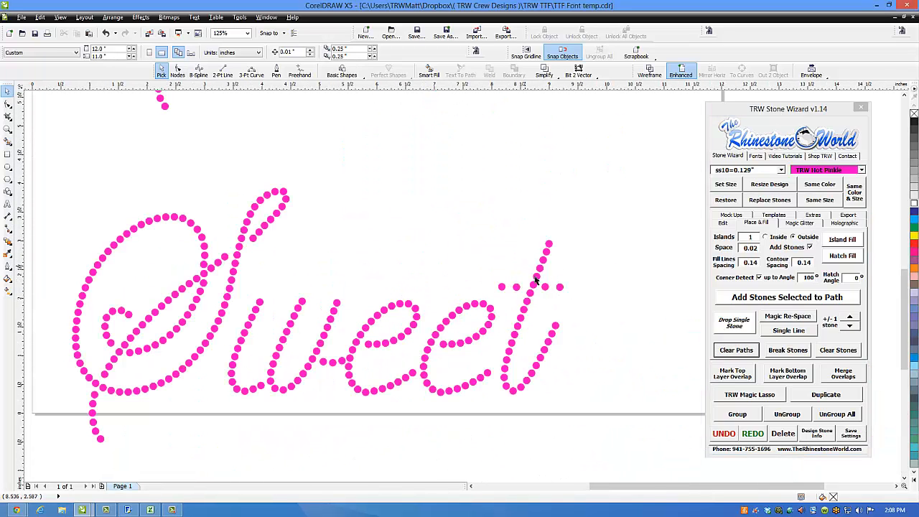
scroll(535, 281, "up", 1)
scroll(458, 308, "up", 1)
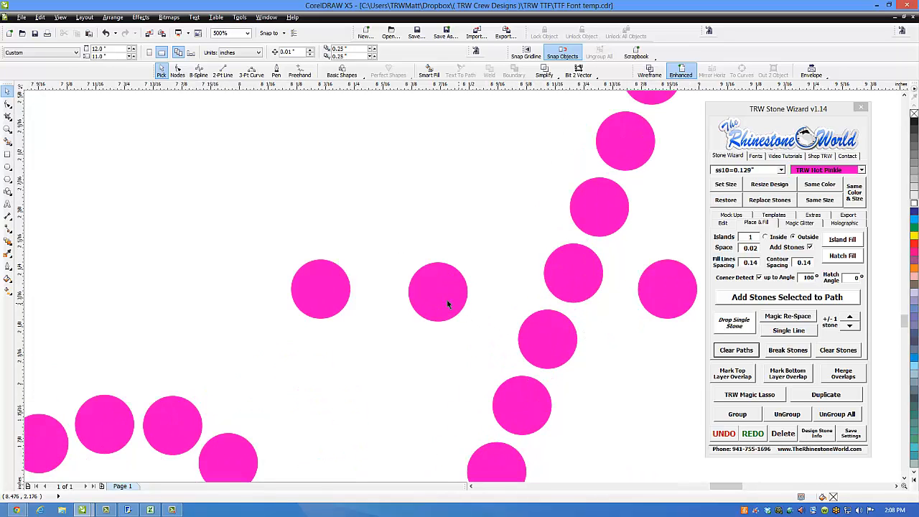
left_click_drag(448, 304, 505, 299)
left_click_drag(340, 298, 334, 297)
scroll(495, 293, "down", 1)
scroll(643, 300, "up", 1)
left_click_drag(517, 295, 487, 295)
left_click_drag(624, 308, 656, 303)
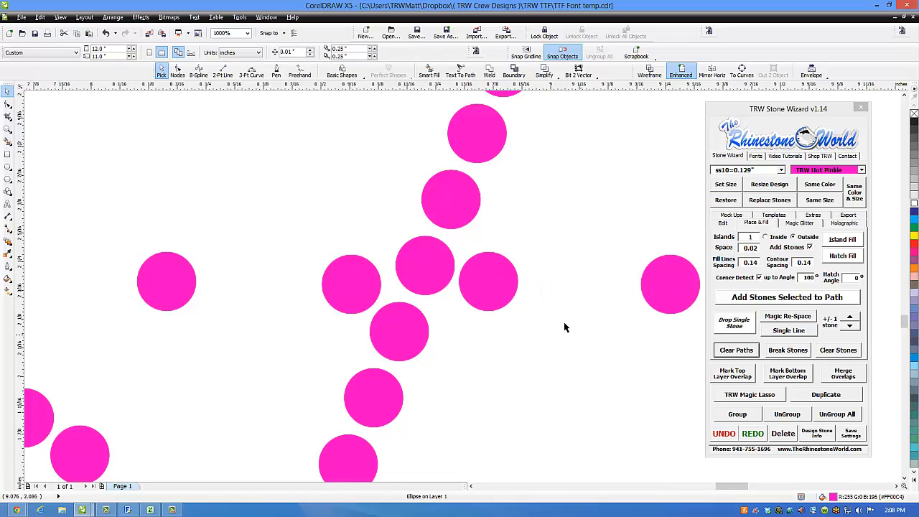
Try Fill Between 2 Stones on the two crossbar stones to the right of the lower t's stem and undo the fill.
scroll(566, 324, "down", 1)
left_click(530, 306, "shift")
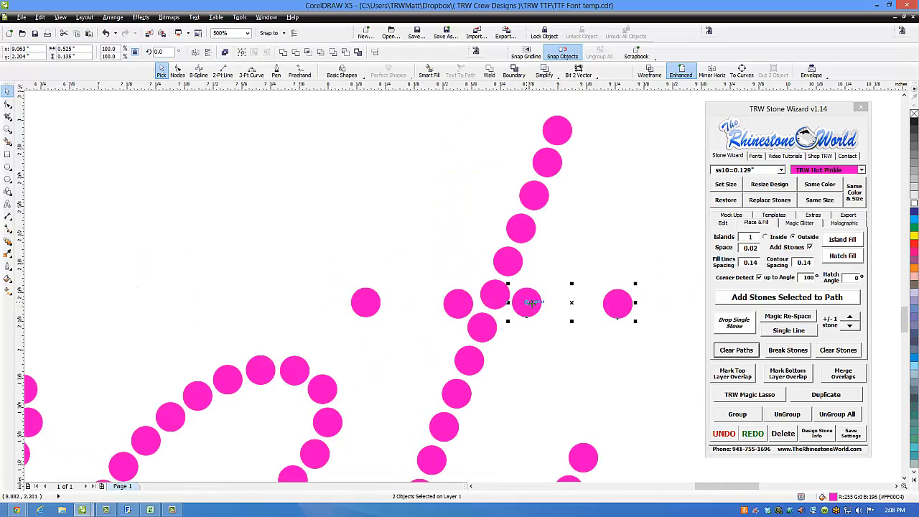
left_click(726, 223)
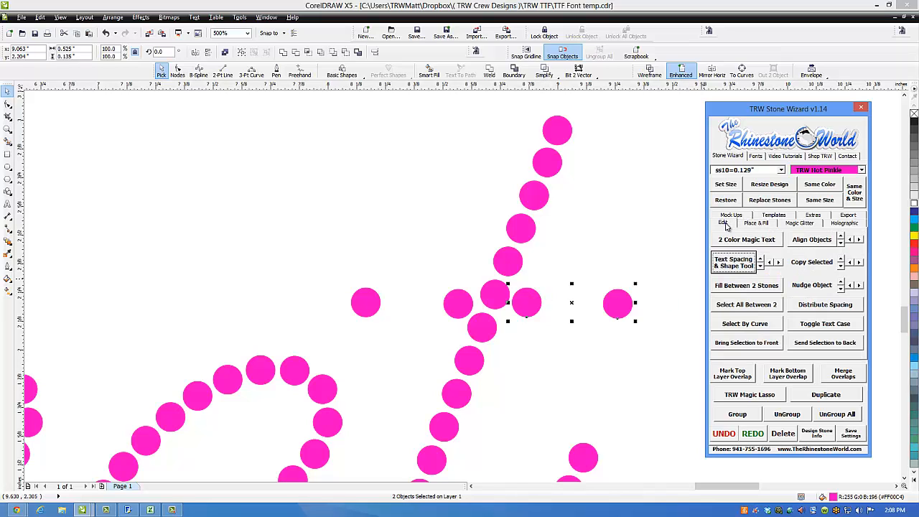
left_click(745, 288)
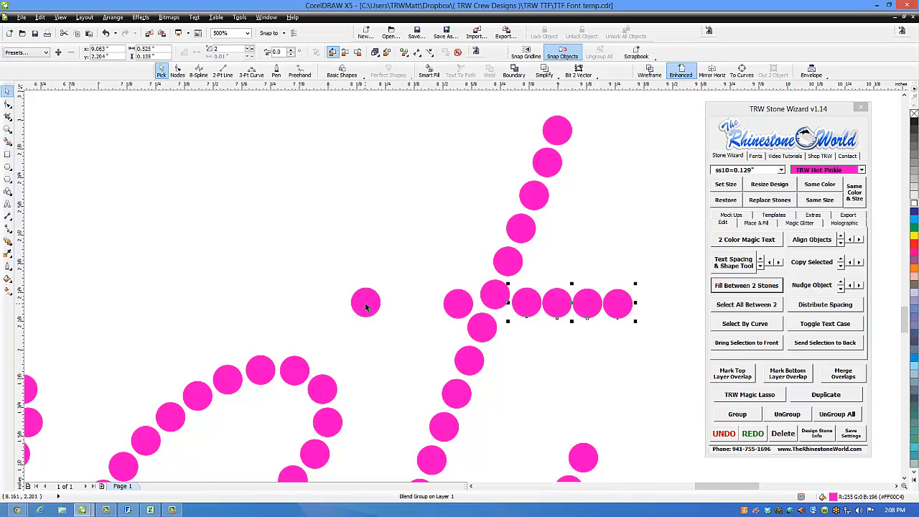
scroll(366, 307, "up", 1)
scroll(452, 402, "down", 1)
key("ctrl+z")
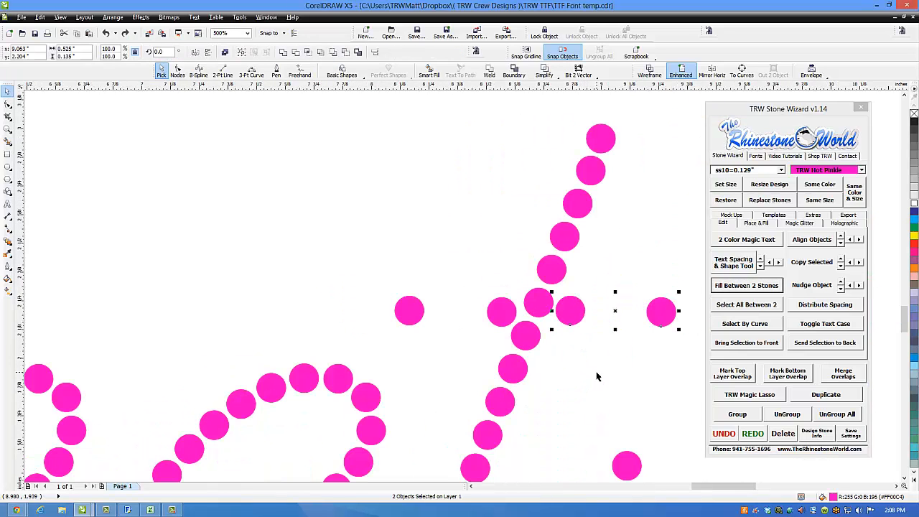
Add a copied stone to each side of the lower t's crossbar and move the outer stones inward for even spacing.
left_click_drag(662, 318, 613, 316)
right_click(612, 316)
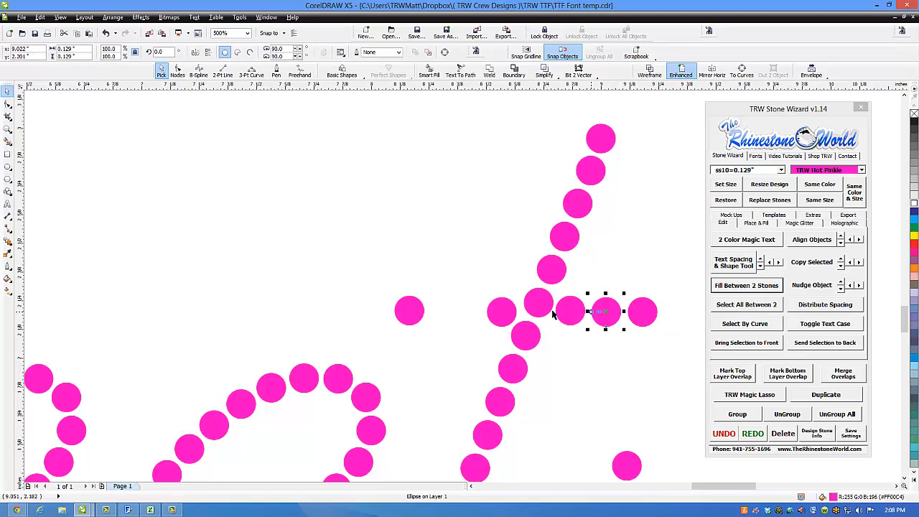
left_click_drag(504, 315, 465, 315)
right_click(465, 314)
left_click_drag(410, 310, 431, 310)
left_click(451, 370)
Enlarge the outlined Sweet text below the page proportionally to about 9.53 by 6.1 inches.
scroll(459, 362, "down", 5)
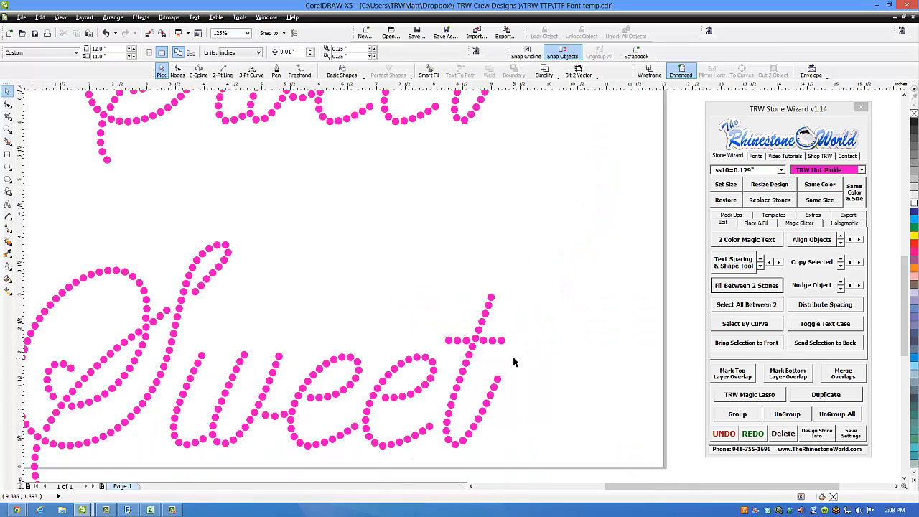
scroll(538, 296, "down", 2)
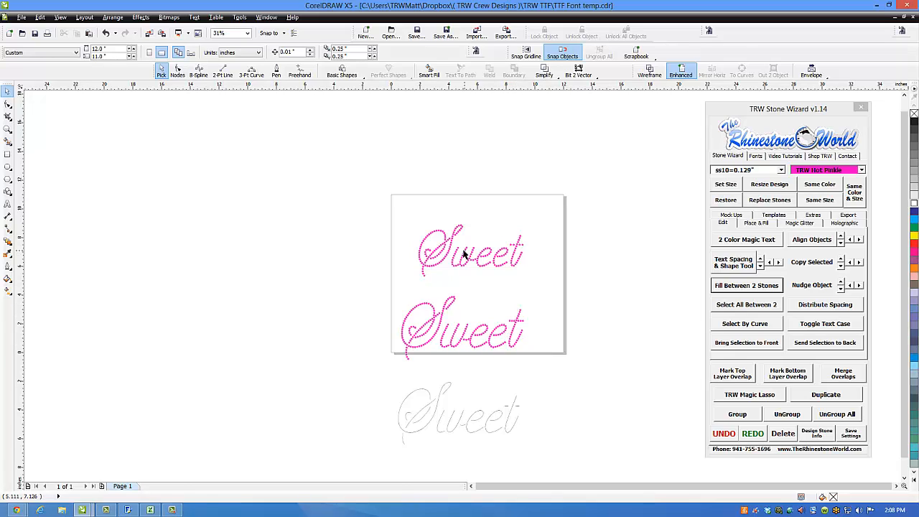
scroll(496, 319, "down", 2)
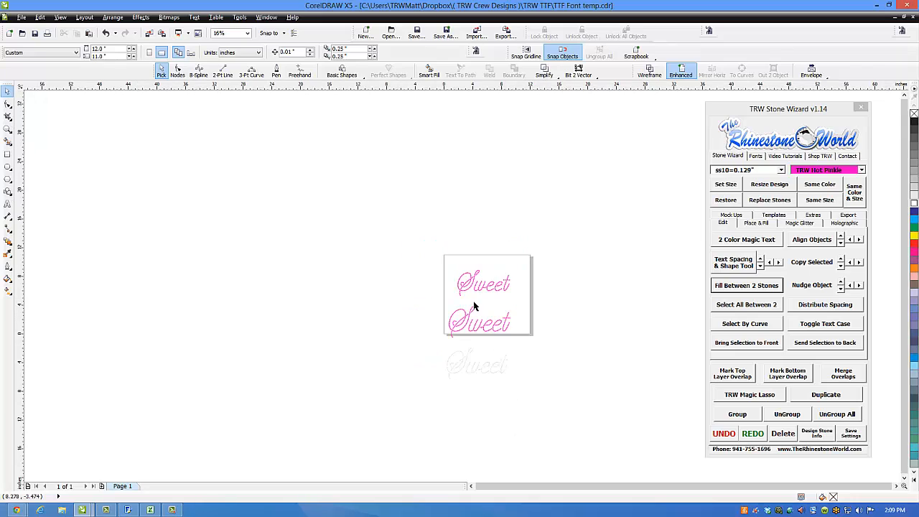
scroll(486, 357, "up", 2)
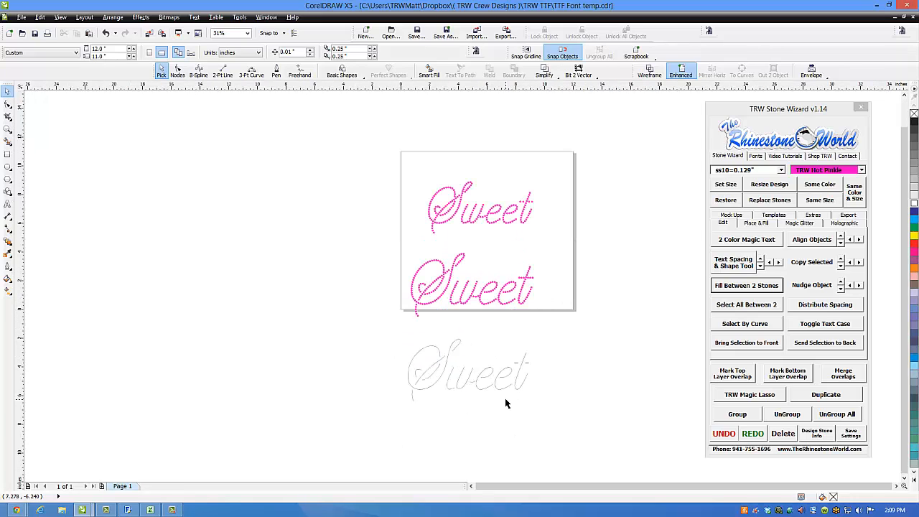
left_click(509, 379)
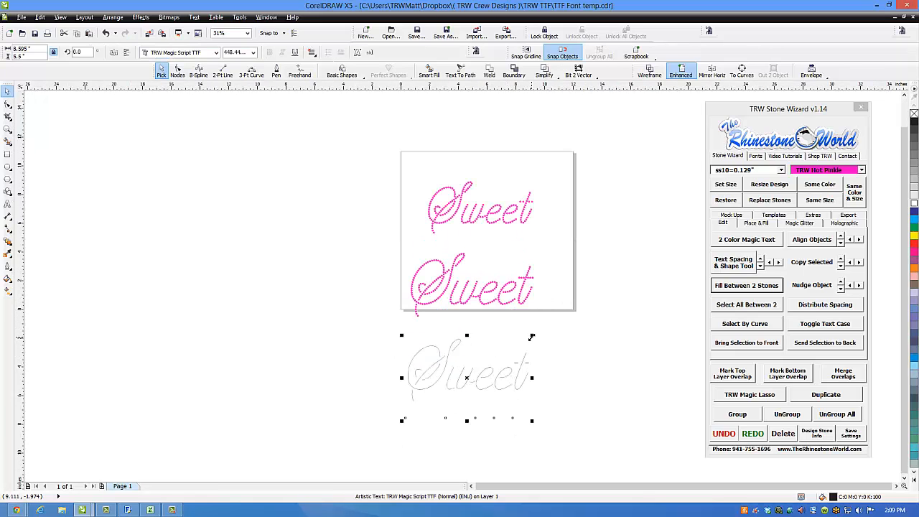
left_click_drag(531, 337, 549, 333)
scroll(552, 377, "up", 1)
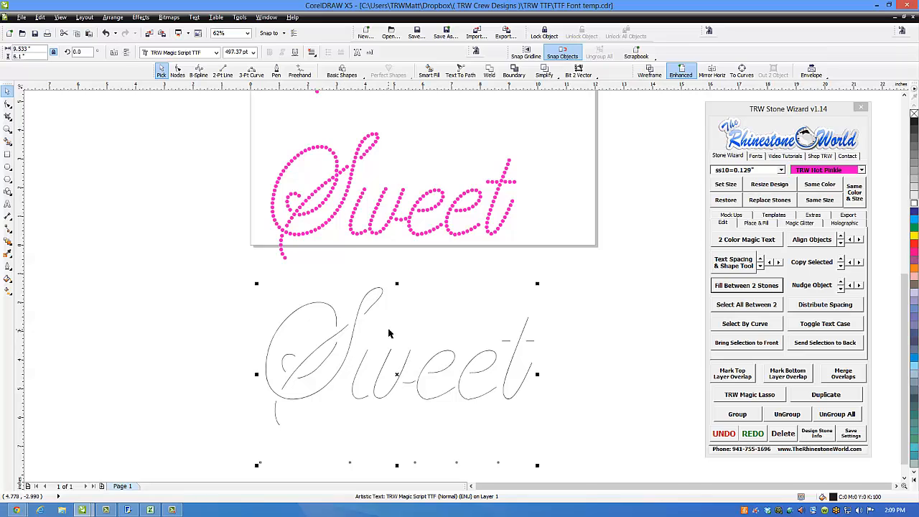
scroll(389, 331, "down", 1)
scroll(400, 373, "up", 1)
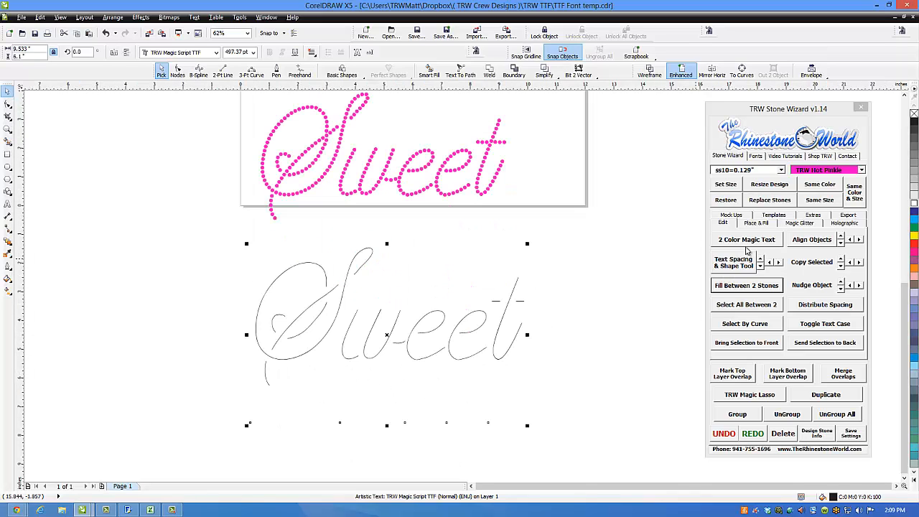
Set the contour spacing to 0.07 and apply an outside Island Fill with stones to the outlined Sweet text.
left_click(755, 224)
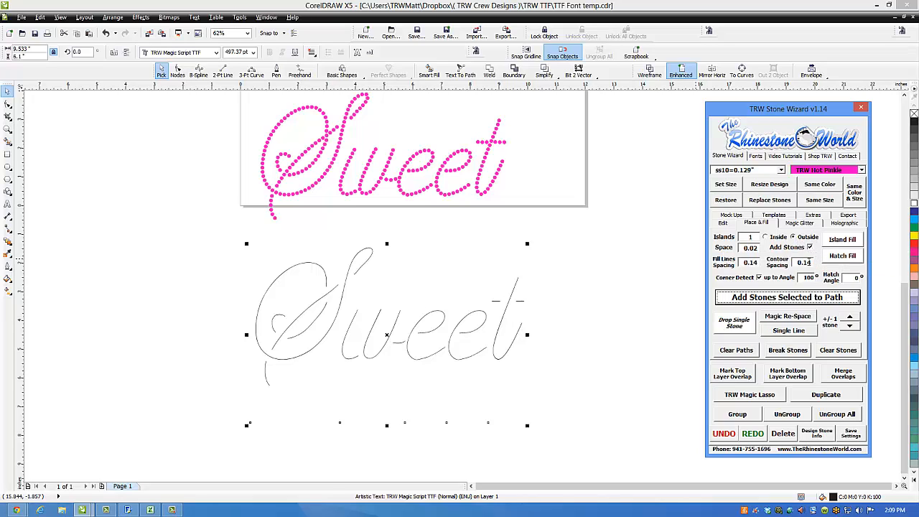
double_click(811, 263)
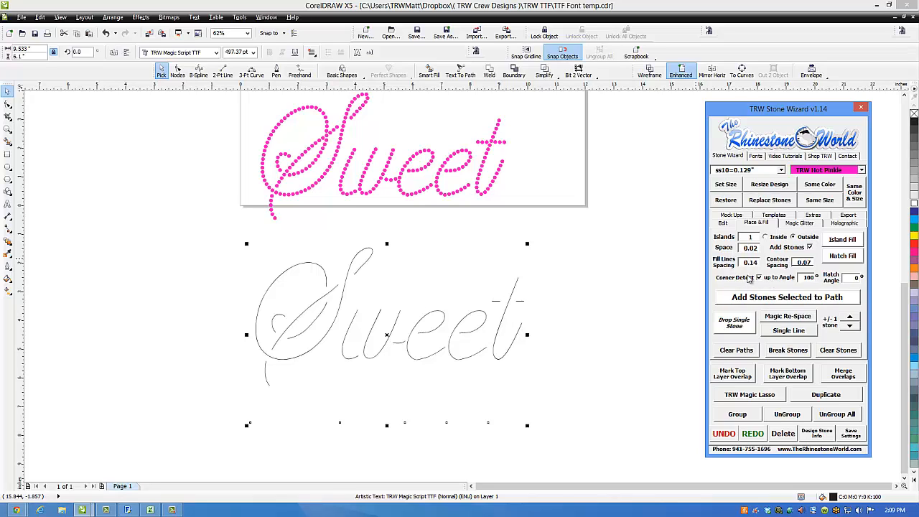
left_click(843, 240)
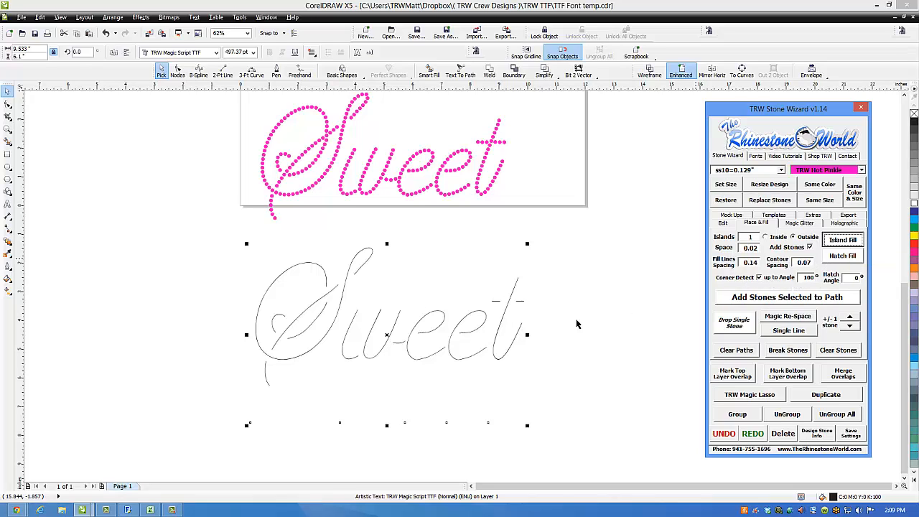
left_click(564, 390)
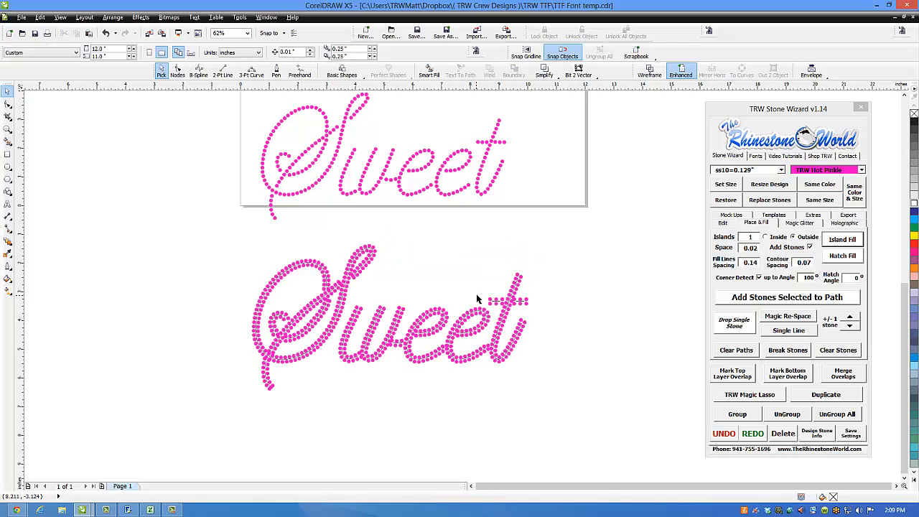
Run Clear Paths on the double-row Sweet, mark its top layer overlaps, and delete the marked red stones.
scroll(450, 334, "down", 2)
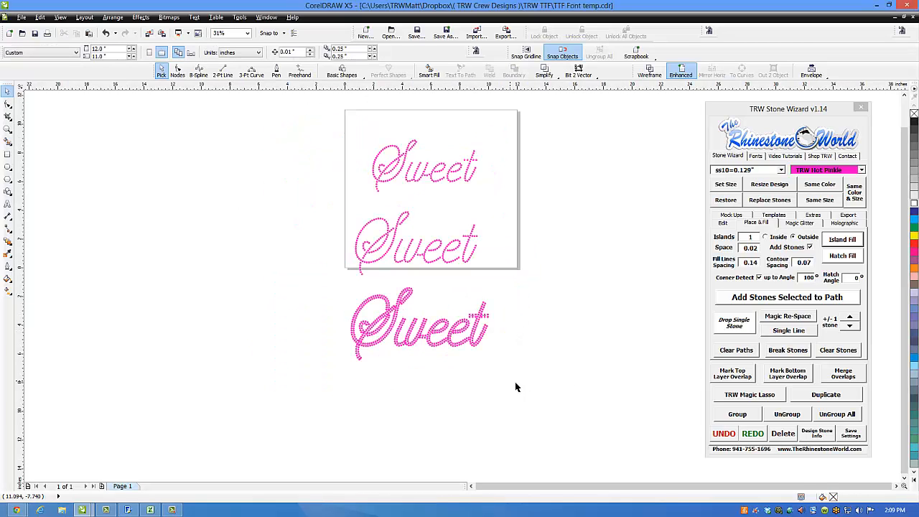
left_click_drag(515, 383, 334, 282)
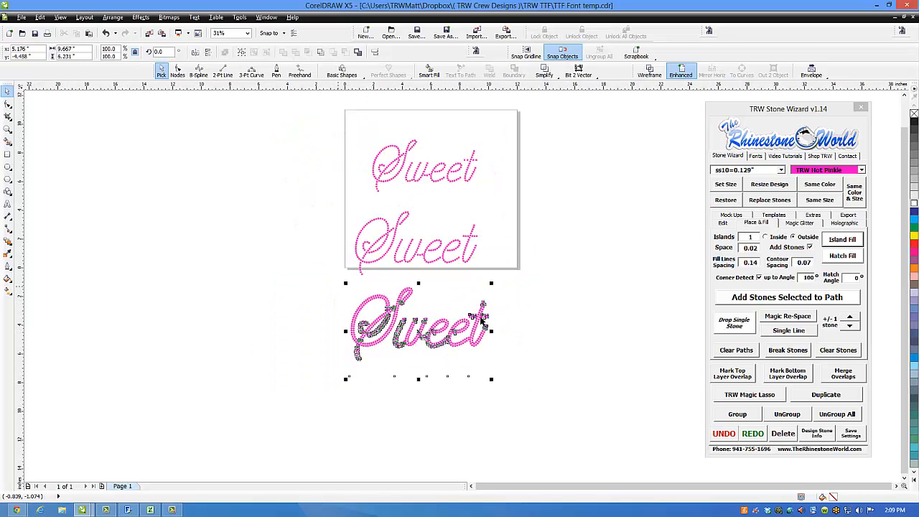
left_click(735, 349)
left_click_drag(304, 306, 300, 282)
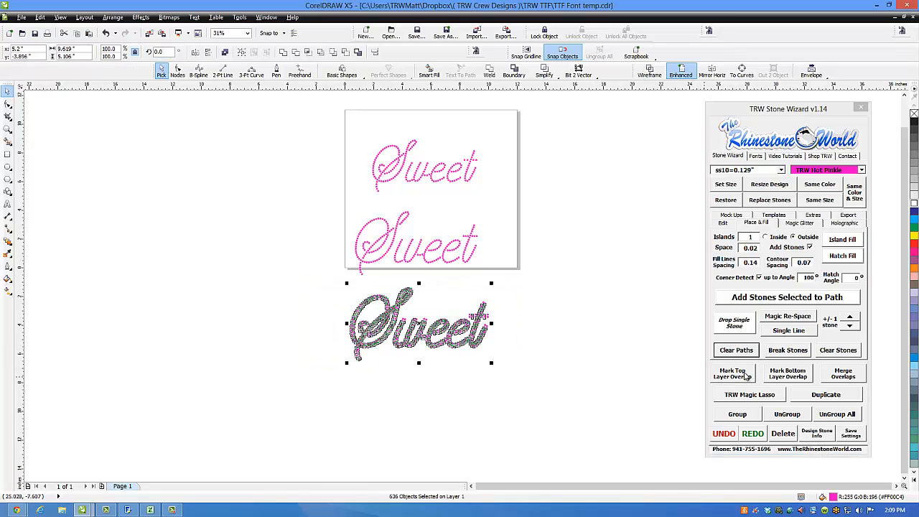
left_click(747, 374)
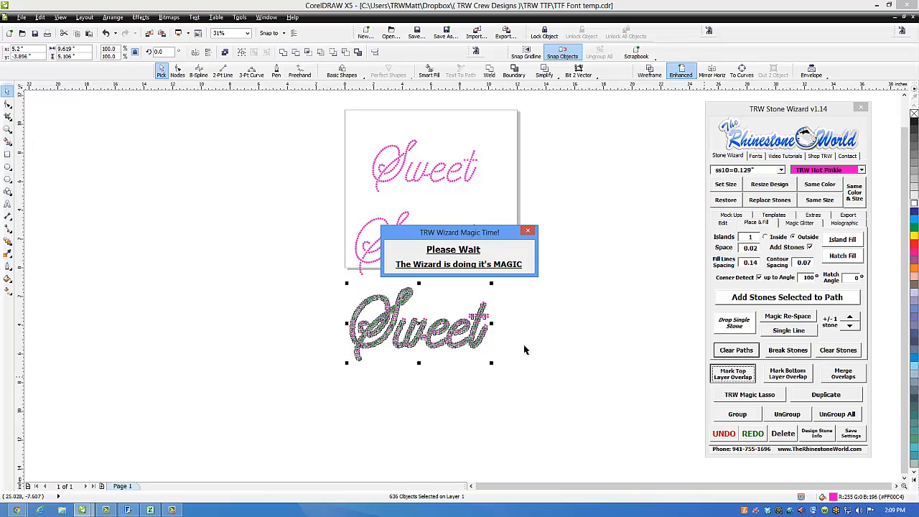
scroll(374, 357, "up", 1)
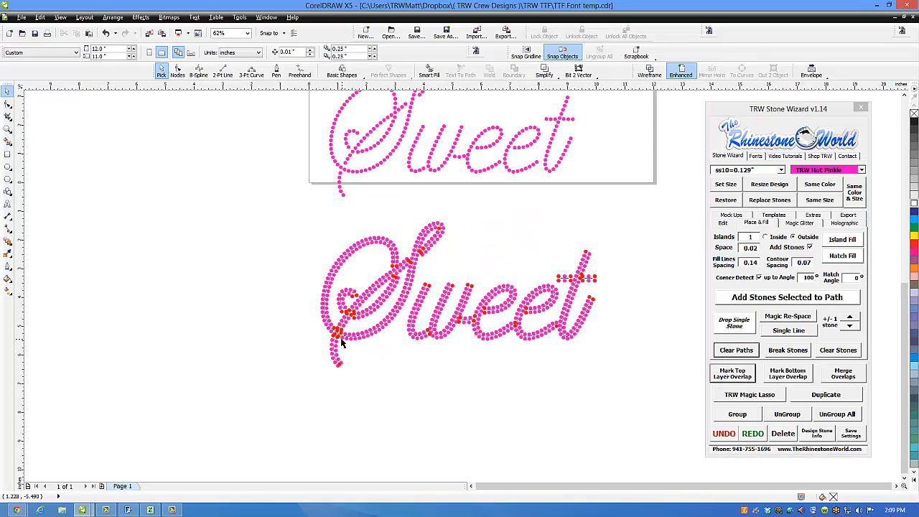
left_click_drag(342, 343, 378, 379)
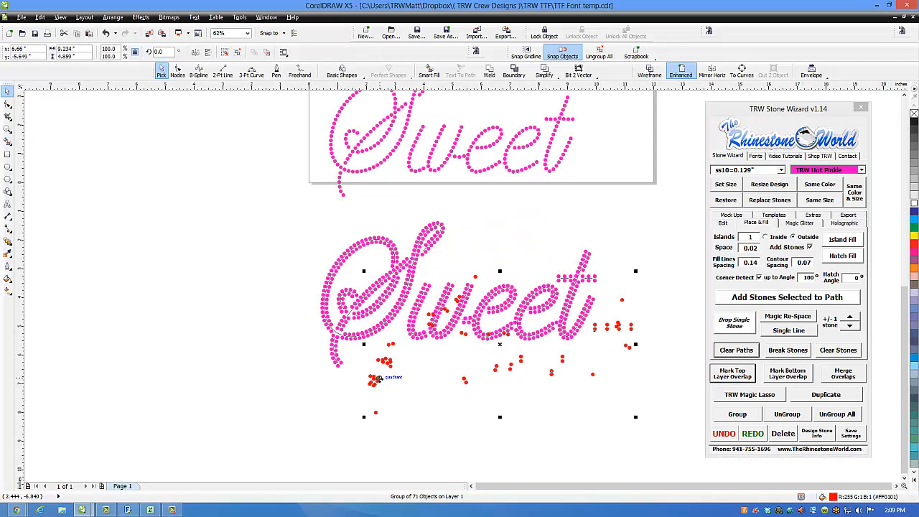
key("Delete")
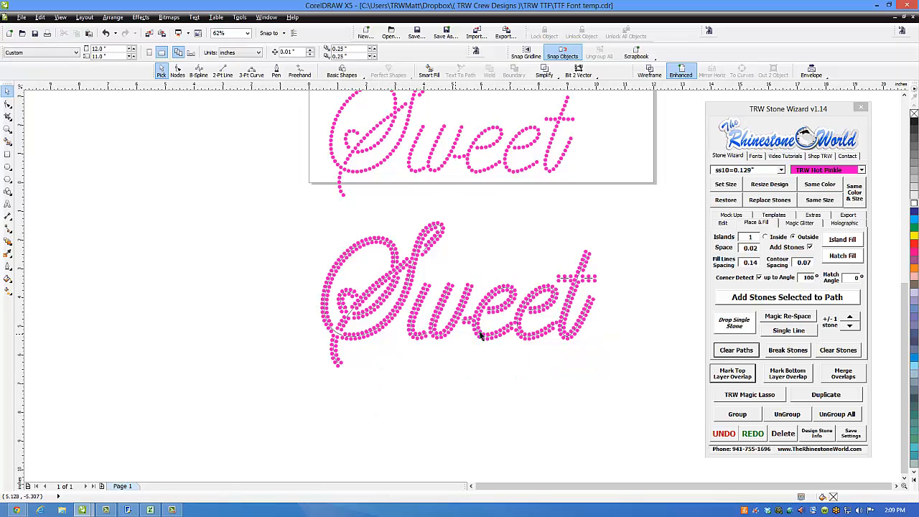
Inspect the double-row Sweet and undo the deletion and marking of its overlapping stones.
scroll(431, 340, "up", 1)
scroll(428, 342, "up", 3)
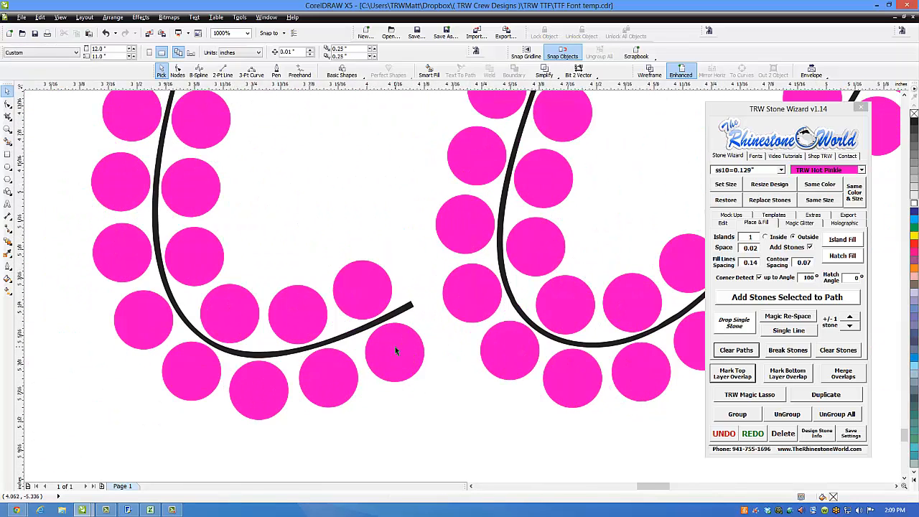
scroll(406, 323, "down", 3)
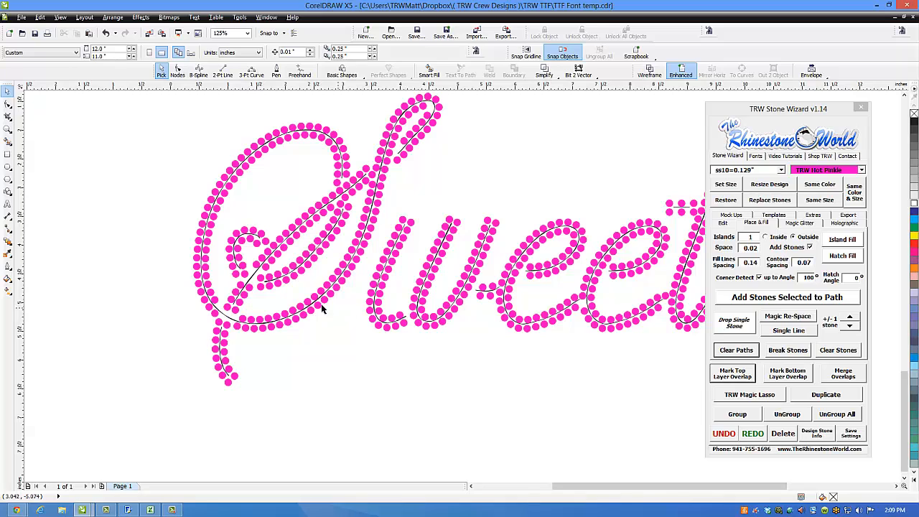
scroll(258, 303, "down", 1)
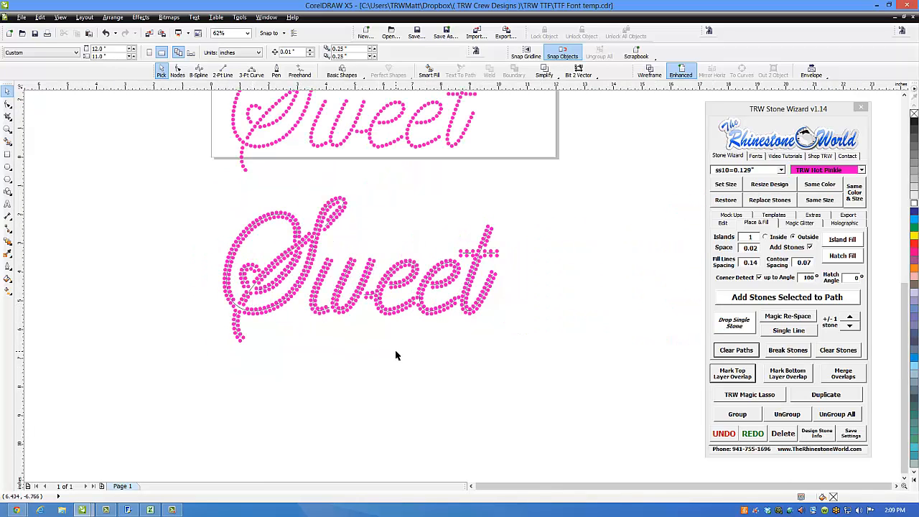
scroll(426, 344, "down", 1)
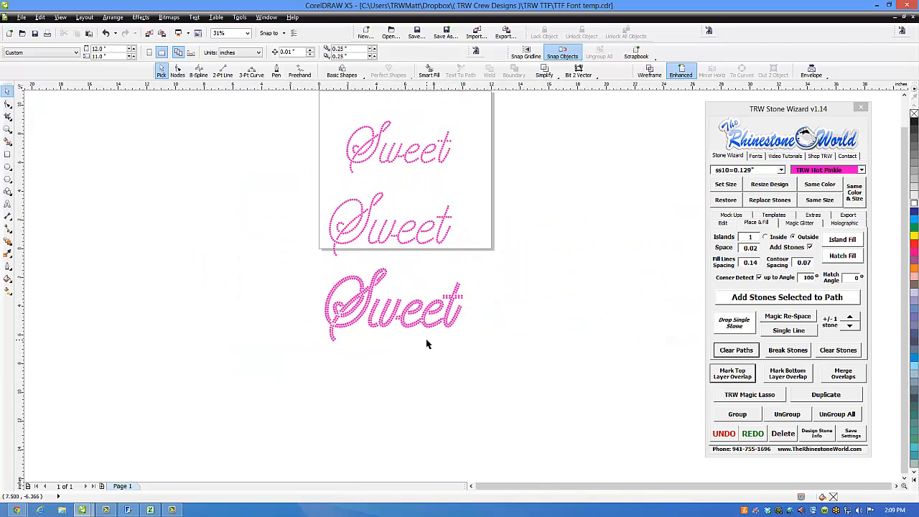
left_click(723, 434)
left_click(725, 433)
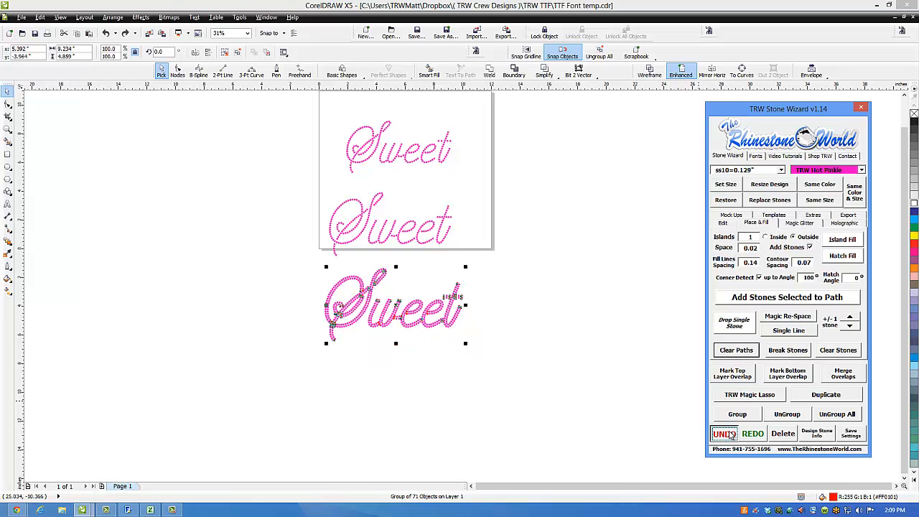
left_click(474, 342)
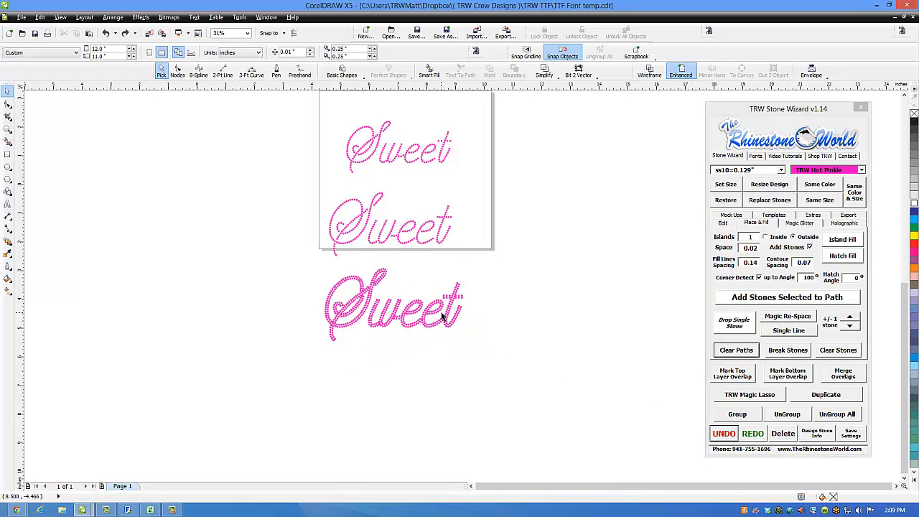
Try Merge Overlaps on the double-row Sweet with its text outline included in the selection.
scroll(452, 314, "up", 3)
scroll(456, 318, "down", 3)
left_click_drag(501, 361, 304, 262)
left_click(839, 373)
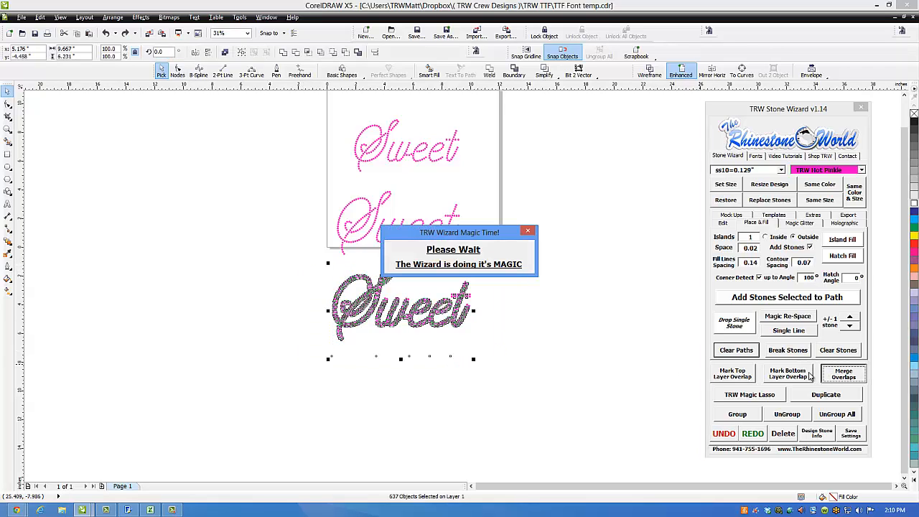
left_click(517, 333)
Delete the Sweet text outline running between the double rows of stones.
left_click(486, 320)
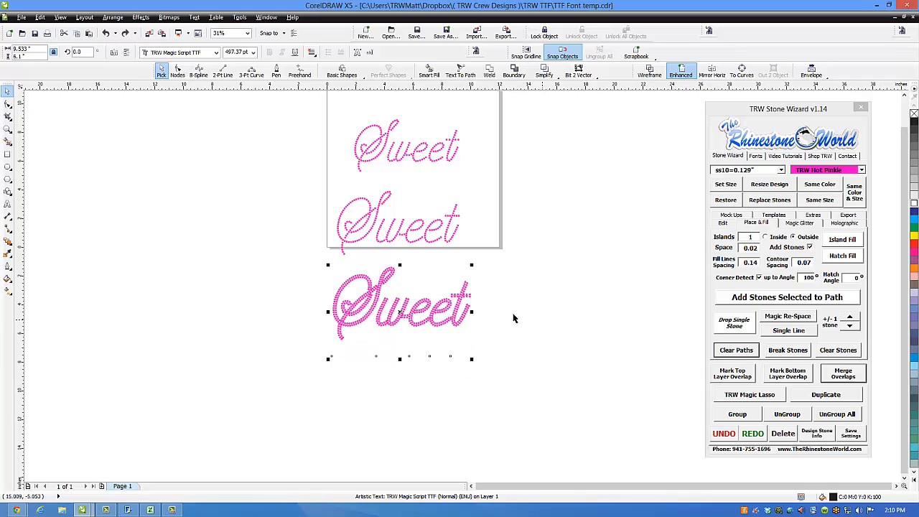
left_click(514, 318)
scroll(462, 301, "up", 5)
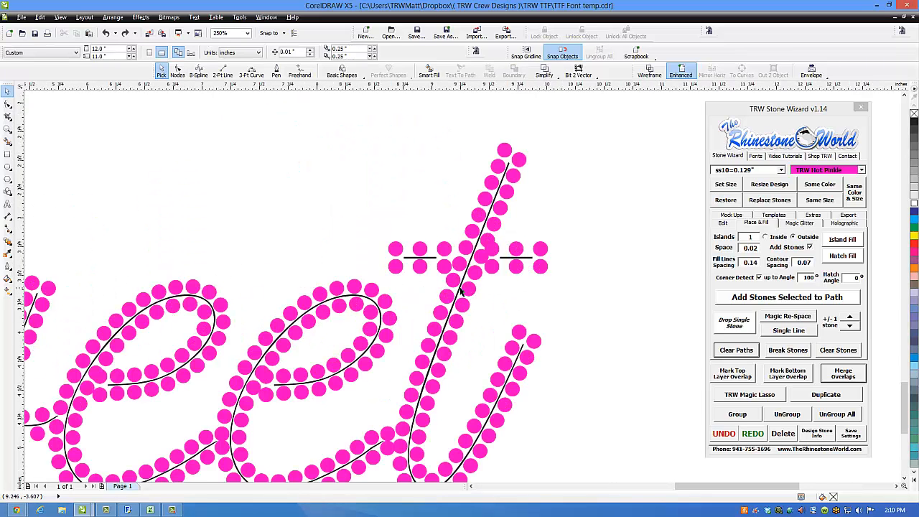
left_click_drag(462, 289, 501, 301)
key("Delete")
Select the whole double-row Sweet, run Clear Paths, and merge its overlapping stones.
scroll(503, 250, "down", 4)
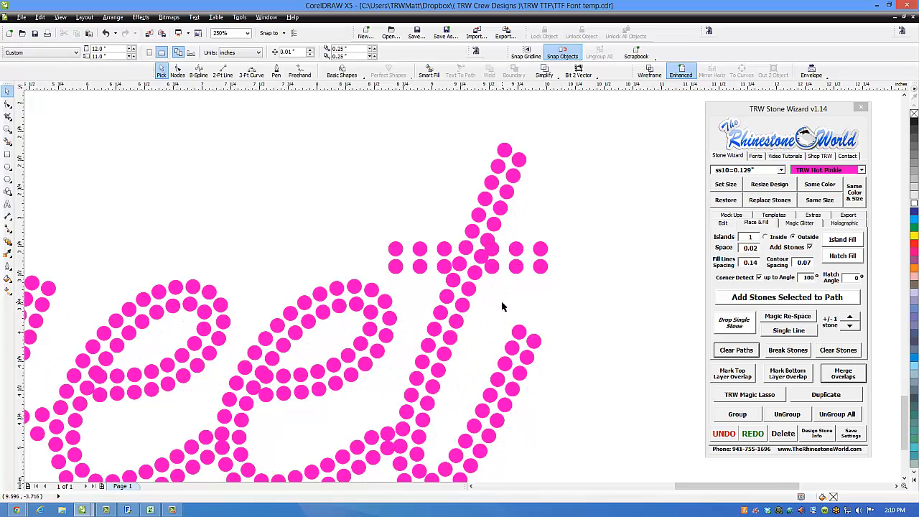
left_click_drag(140, 248, 547, 406)
left_click(728, 355)
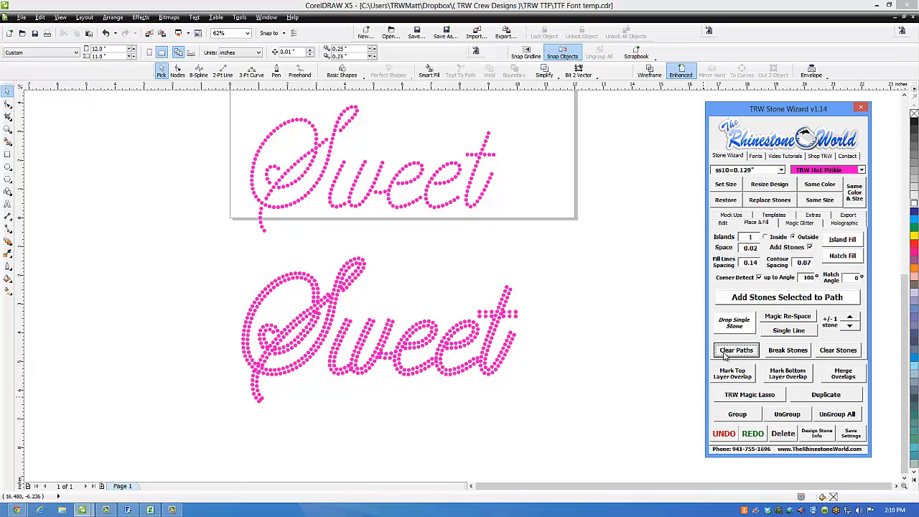
left_click_drag(539, 271, 586, 431)
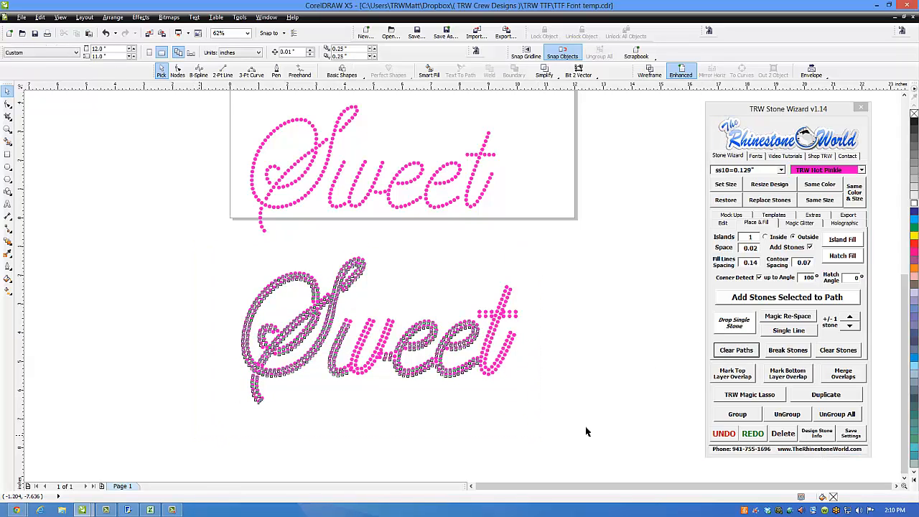
left_click(852, 375)
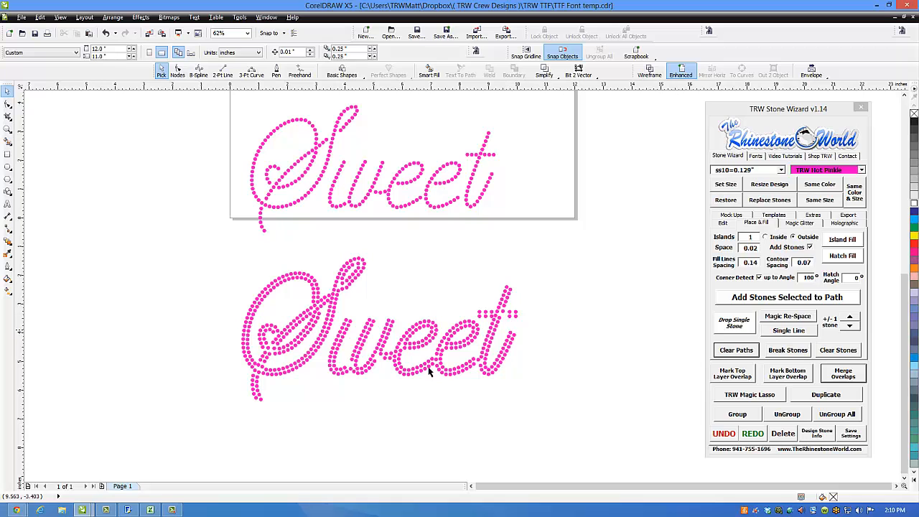
Reposition the stones where the second e's loop meets its stem in the double-row Sweet, and copy a stone into the lower row's gap.
scroll(345, 368, "down", 2)
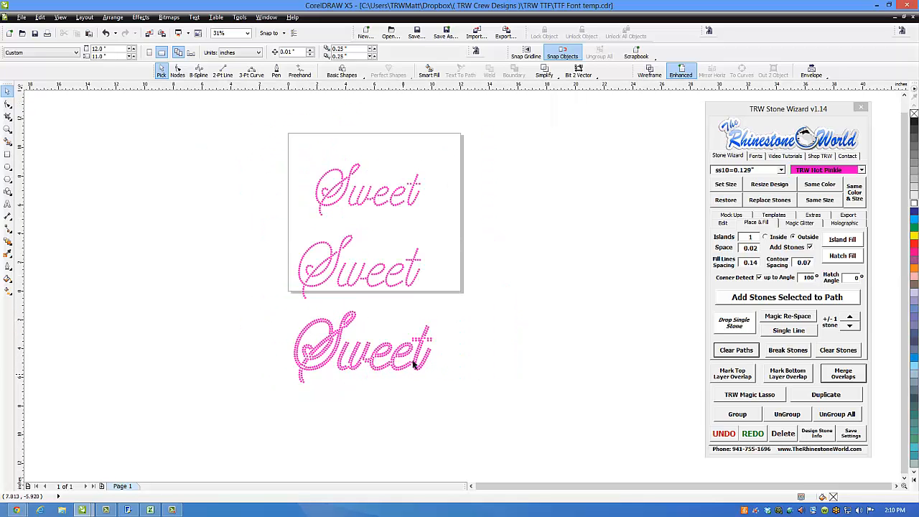
scroll(395, 363, "up", 7)
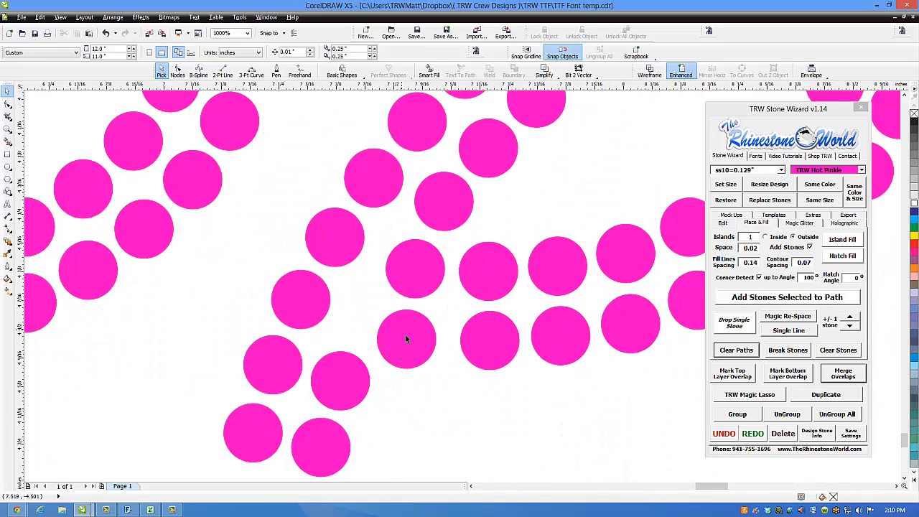
left_click_drag(364, 316, 370, 319)
left_click_drag(416, 296, 407, 294)
scroll(408, 294, "down", 2)
scroll(427, 289, "up", 2)
left_click_drag(463, 296, 449, 289)
left_click_drag(522, 294, 518, 294)
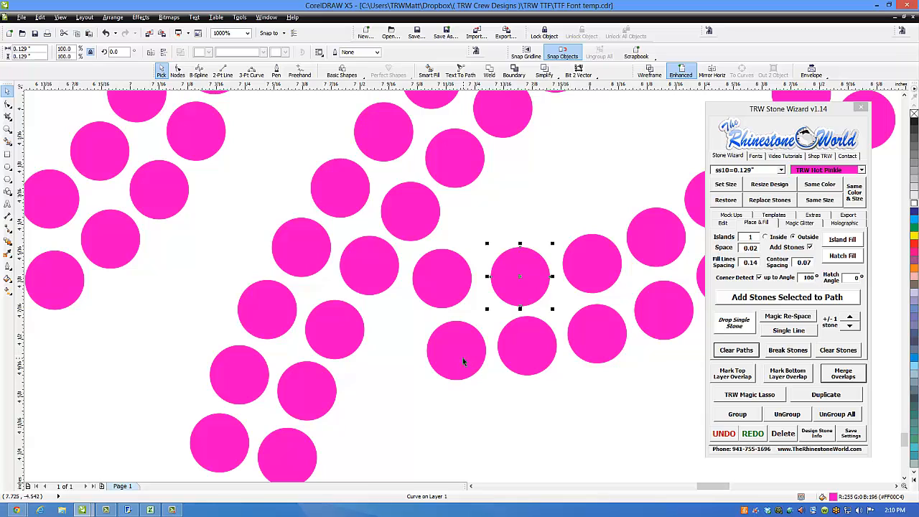
left_click_drag(463, 361, 409, 361)
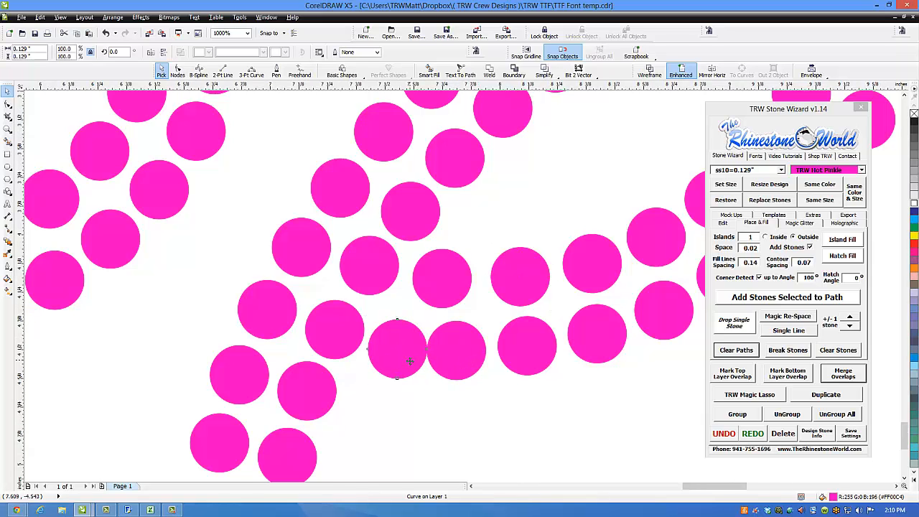
Draw a 3-point curve along the lower row of the second e's loop, apply Magic Re-Space to those stones, and clear the path.
scroll(409, 361, "down", 1)
key("space")
left_click_drag(568, 319, 411, 354)
left_click(470, 357)
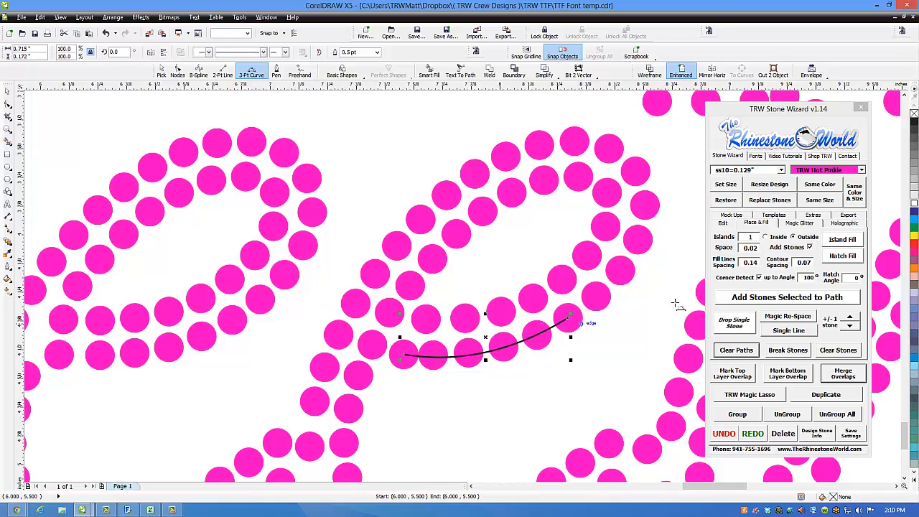
left_click(778, 318)
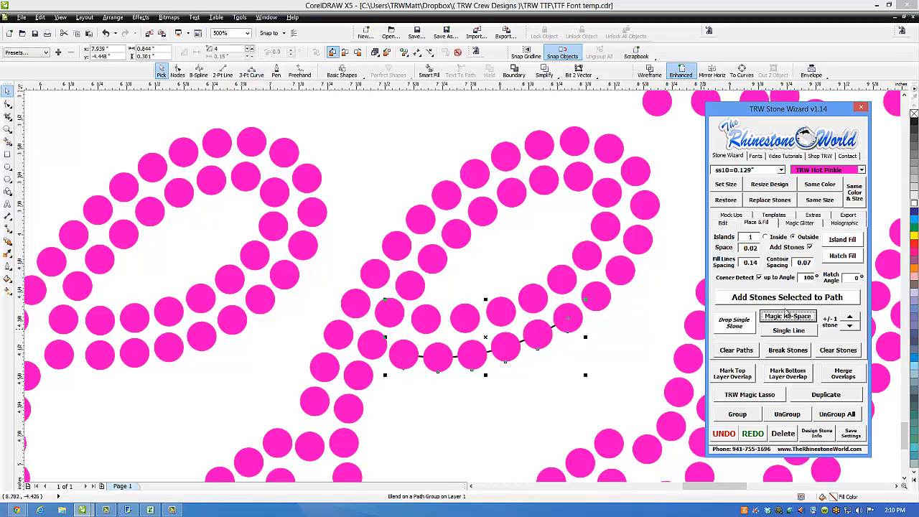
left_click(734, 350)
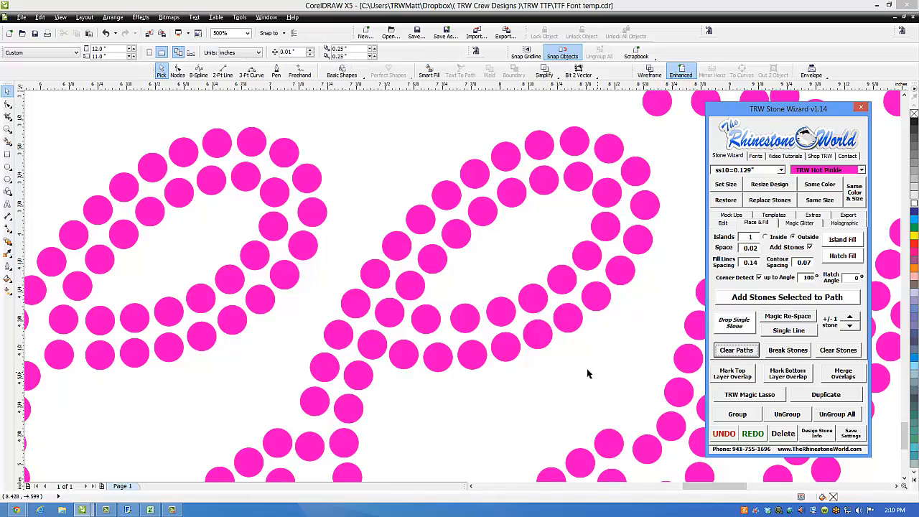
Move the stray stone at the t's crossing into the stem's right row and place a copy below it to close the gap.
scroll(493, 348, "down", 5)
scroll(529, 318, "up", 2)
scroll(529, 318, "up", 6)
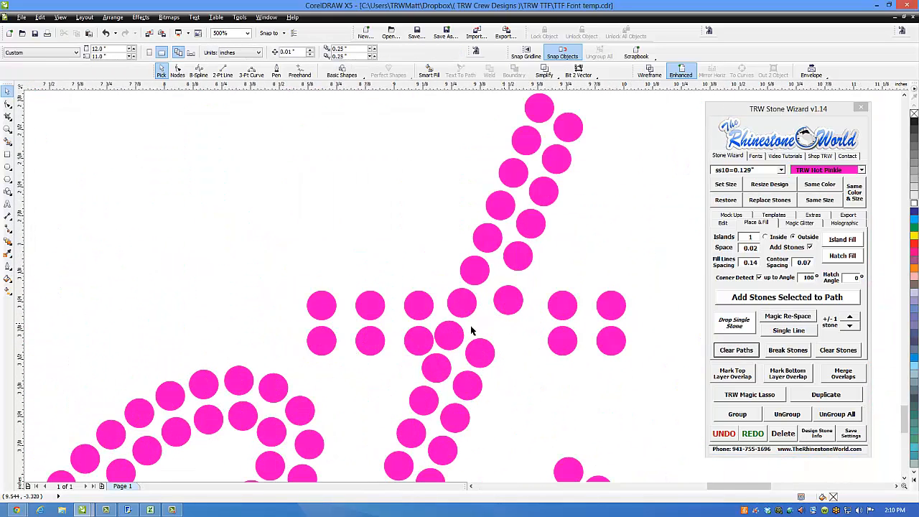
left_click_drag(552, 286, 548, 261)
left_click_drag(547, 261, 523, 327)
right_click(523, 326)
scroll(522, 326, "down", 3)
scroll(568, 287, "up", 3)
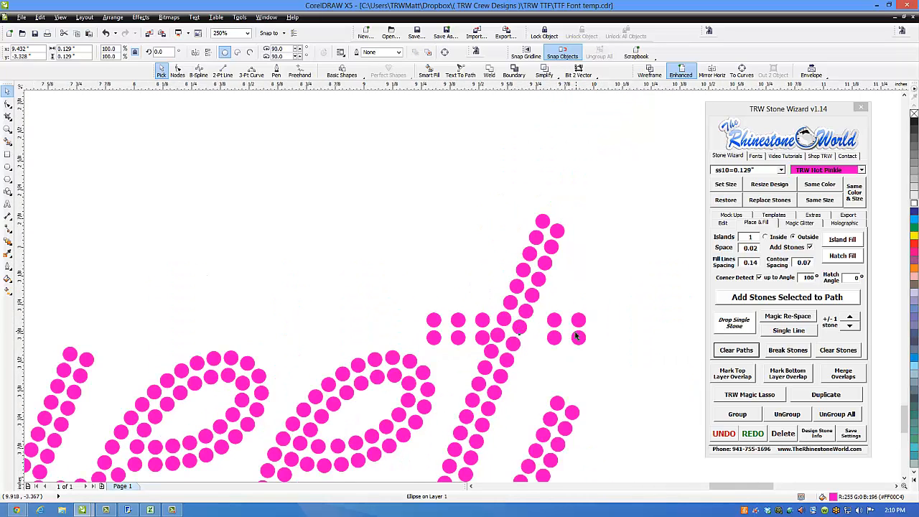
Slide the stones on the right side of the t's double-row crossbar inward so they sit evenly beside the stem.
left_click_drag(435, 399, 547, 239)
left_click_drag(502, 369, 440, 371)
left_click_drag(443, 367, 420, 366)
left_click_drag(578, 367, 465, 369)
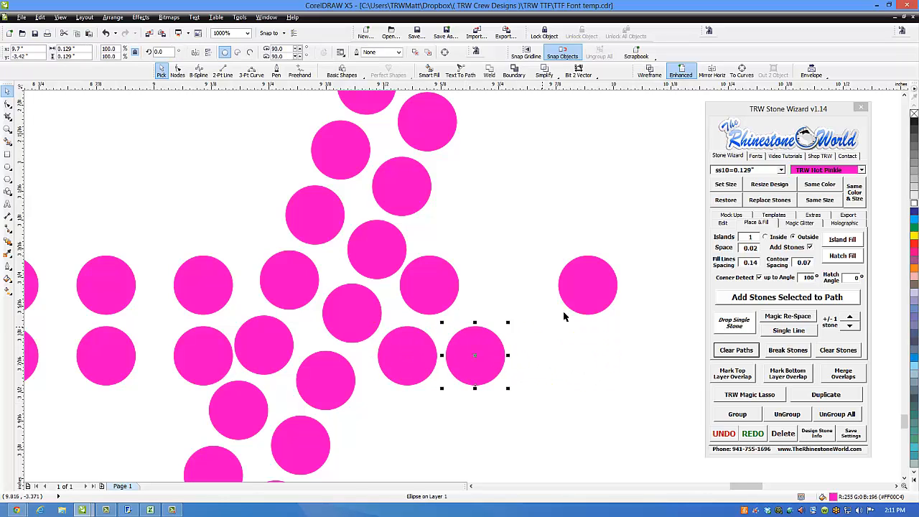
left_click_drag(588, 310, 500, 310)
scroll(524, 345, "down", 5)
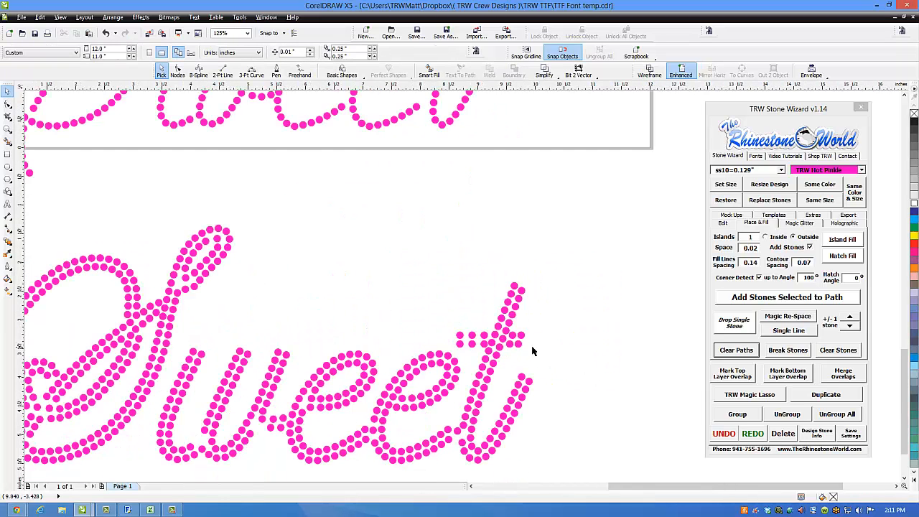
Tighten the stones on the left side of the t's crossbar toward the stem and delete the outermost pair.
scroll(506, 346, "up", 4)
scroll(366, 323, "up", 2)
left_click(394, 298)
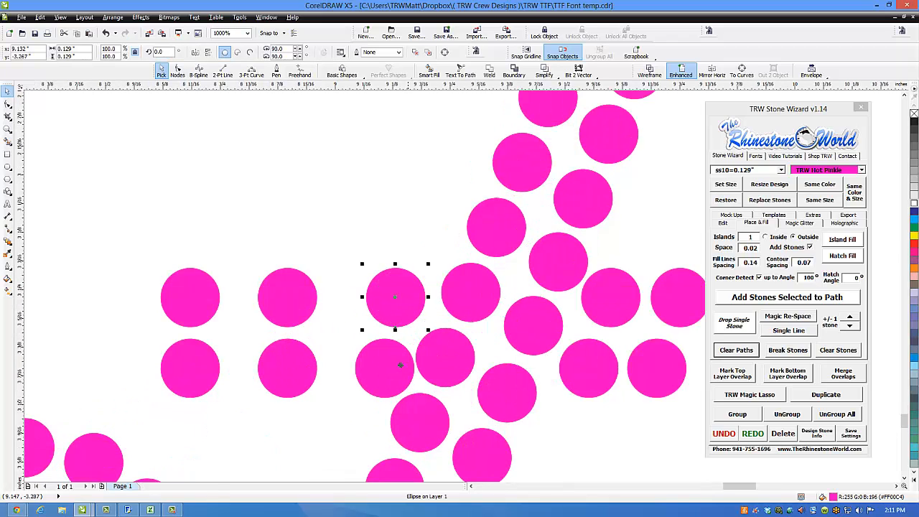
left_click_drag(396, 368, 388, 367)
left_click_drag(303, 305, 341, 306)
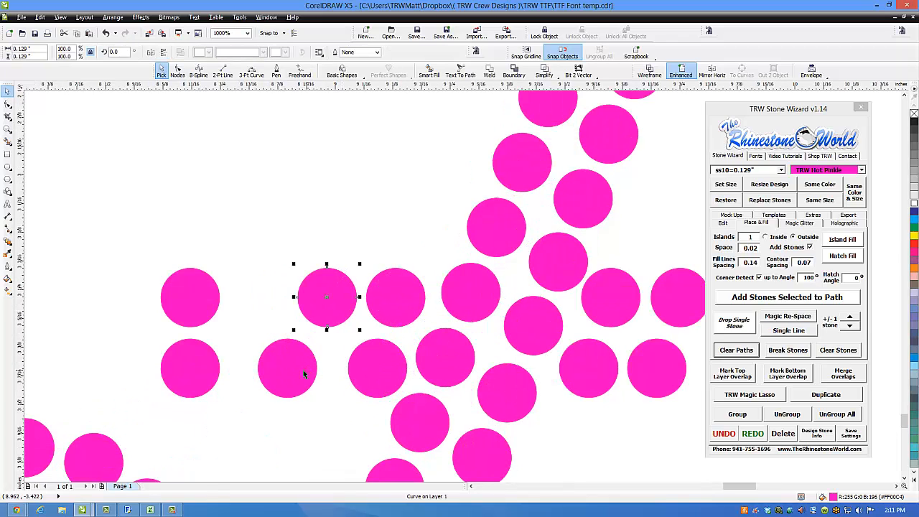
left_click_drag(306, 371, 321, 371)
left_click_drag(266, 228, 160, 432)
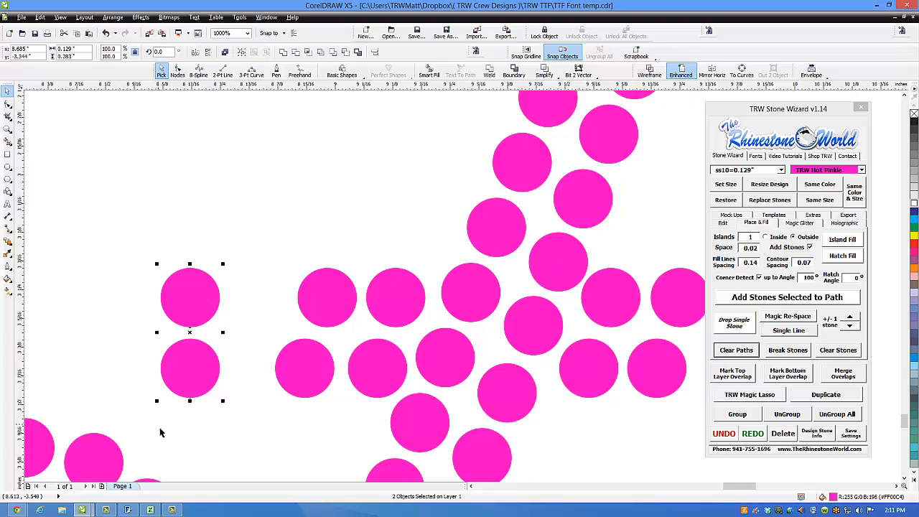
key("Delete")
scroll(173, 366, "down", 8)
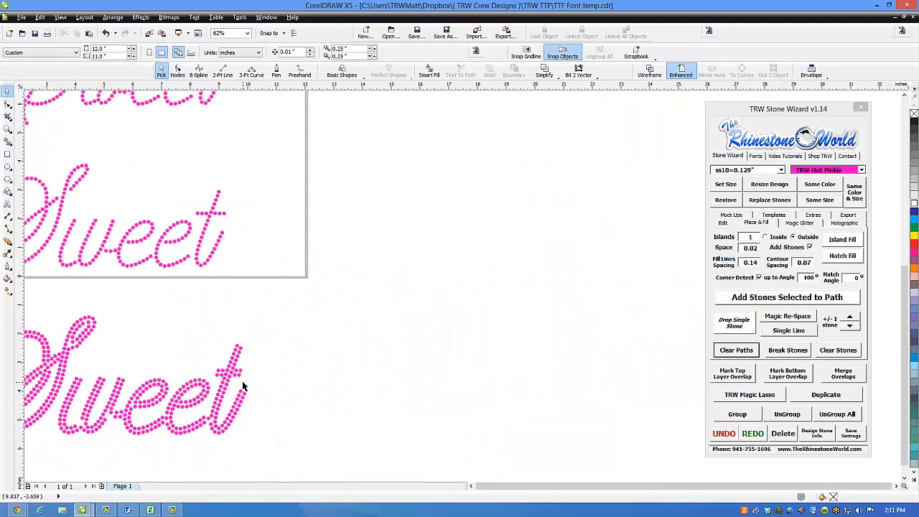
Rearrange the stones where the second e's tail joins the t to even out both rows.
scroll(205, 429, "up", 5)
scroll(292, 371, "up", 1)
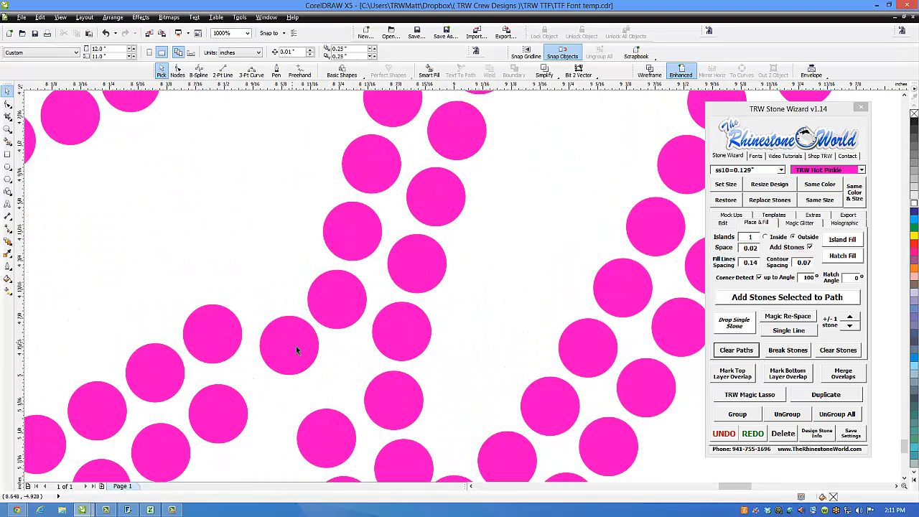
left_click_drag(293, 346, 331, 371)
left_click_drag(225, 339, 284, 301)
left_click_drag(283, 302, 331, 382)
left_click_drag(232, 423, 233, 426)
left_click(270, 427)
scroll(271, 425, "down", 6)
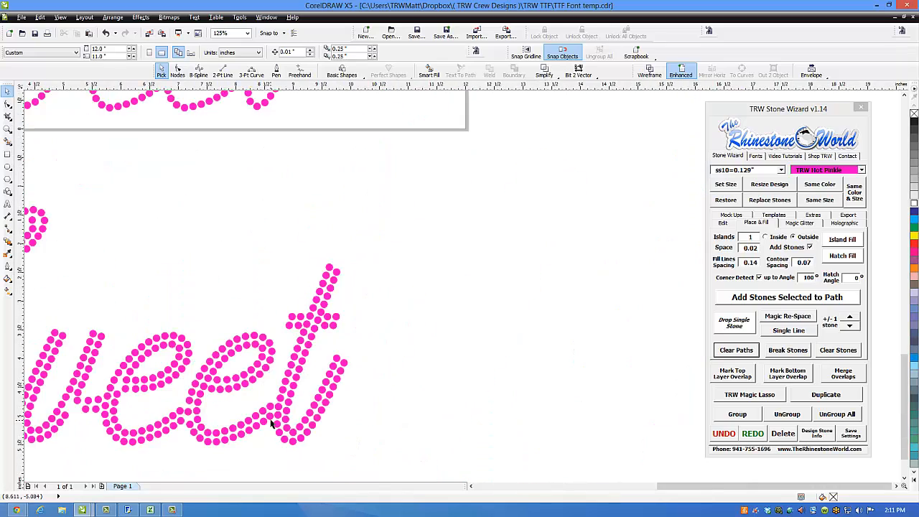
Fill the gap in the inner row of the w's last stroke with a repositioned stone and a copy of it.
scroll(210, 426, "up", 2)
scroll(215, 429, "up", 5)
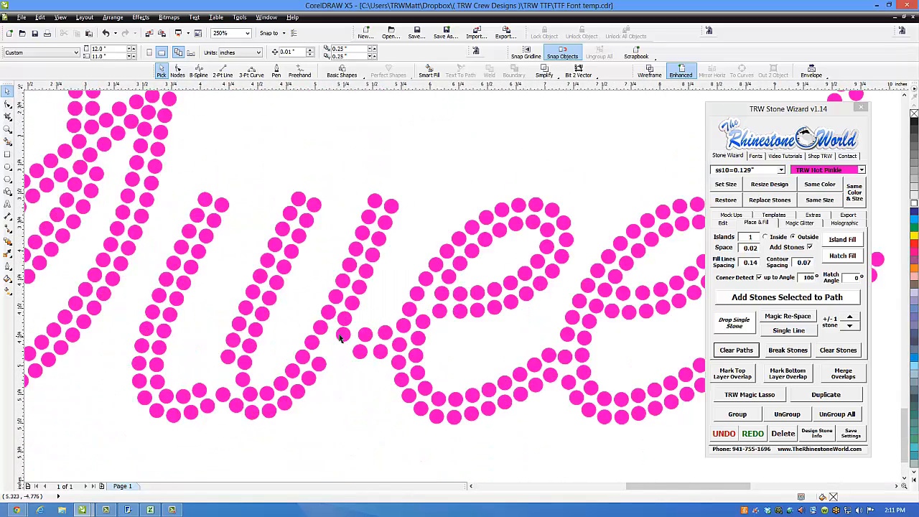
left_click_drag(323, 335, 301, 400)
right_click(301, 400)
scroll(339, 404, "down", 4)
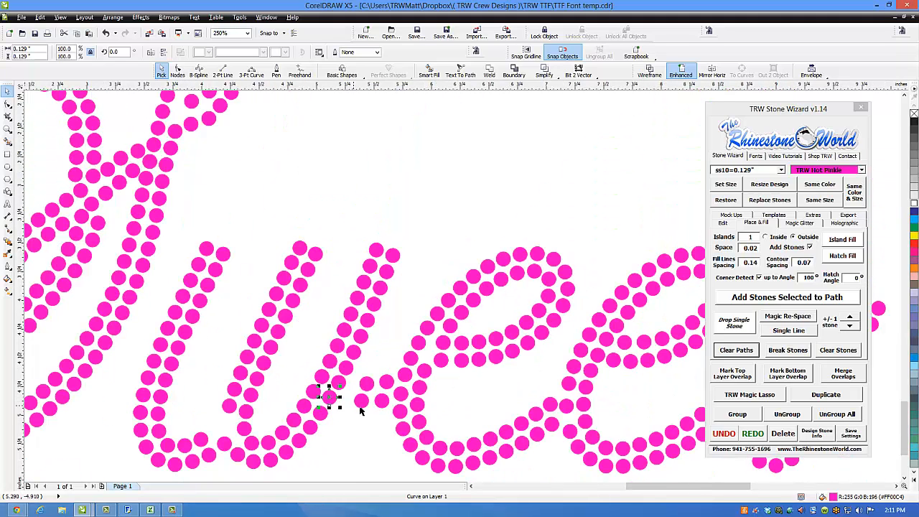
Even out the double-row connector between the w and the first e, adding copied stones to close the gap beside the w.
scroll(356, 406, "up", 4)
left_click_drag(445, 326, 446, 330)
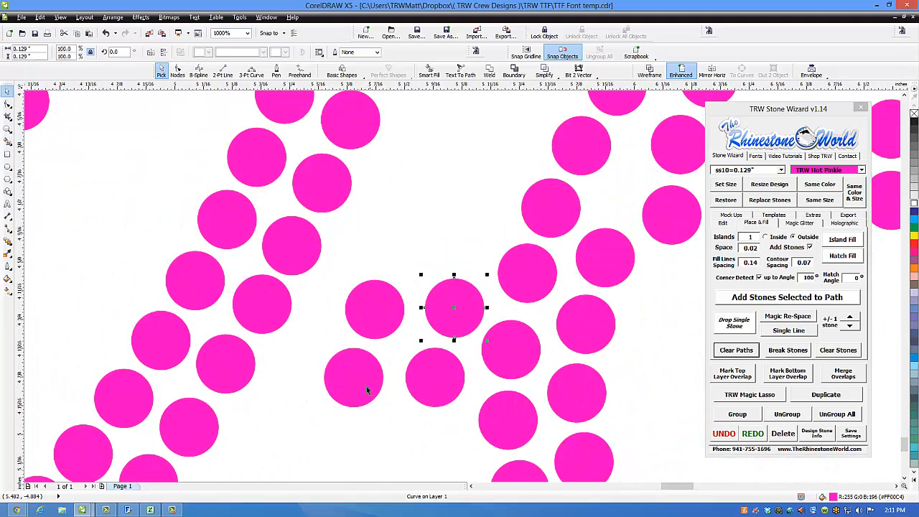
left_click_drag(365, 385, 383, 409)
left_click_drag(380, 314, 383, 338)
left_click_drag(382, 337, 293, 416)
right_click(316, 353)
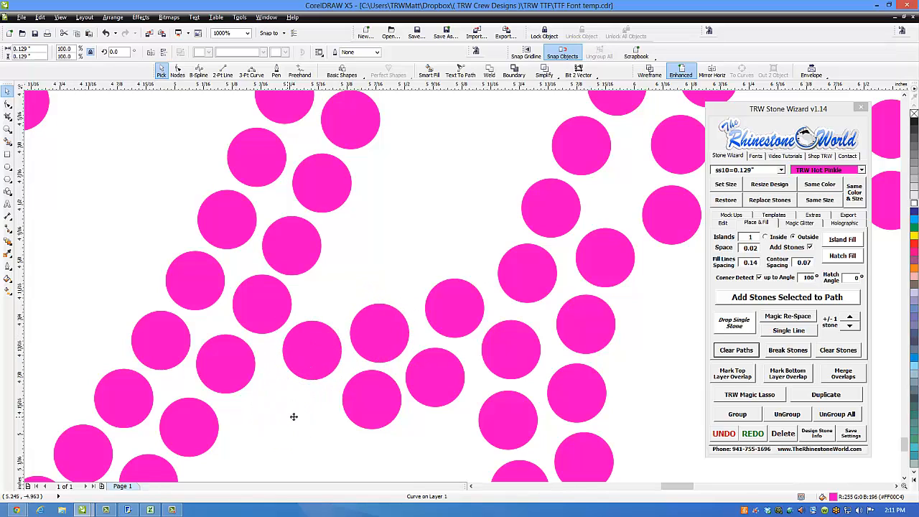
left_click_drag(366, 414, 358, 413)
left_click_drag(431, 391, 436, 392)
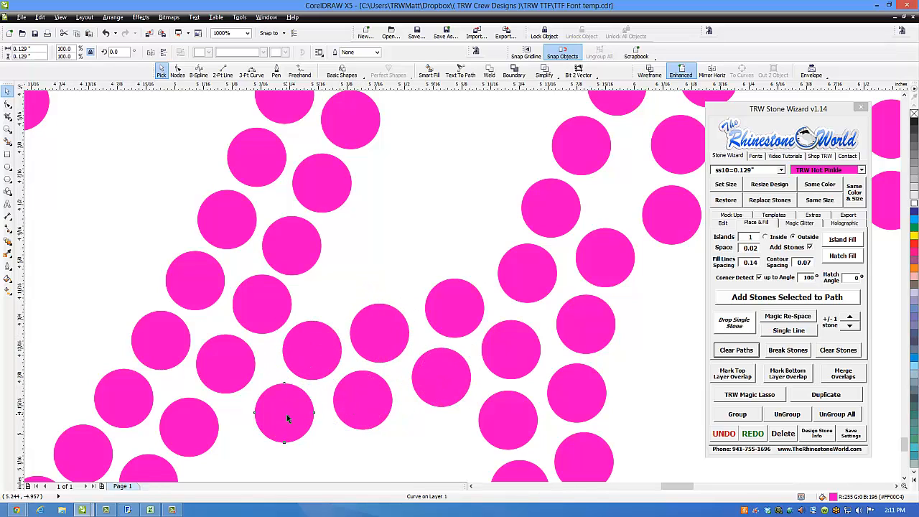
left_click(332, 443)
scroll(332, 439, "down", 7)
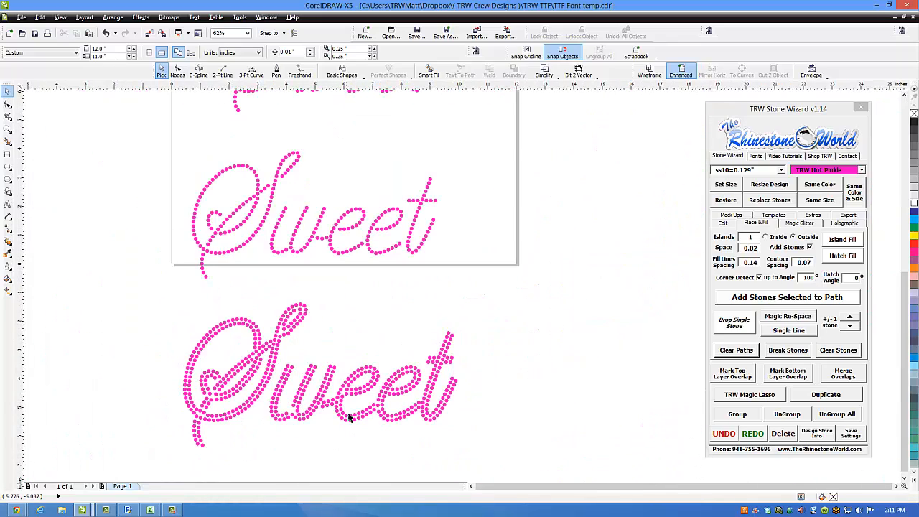
Shift and copy stones where the first e's loop meets its stem so both rows join with even spacing.
scroll(390, 406, "up", 9)
left_click_drag(390, 406, 303, 367)
left_click_drag(386, 263, 352, 237)
scroll(384, 313, "down", 4)
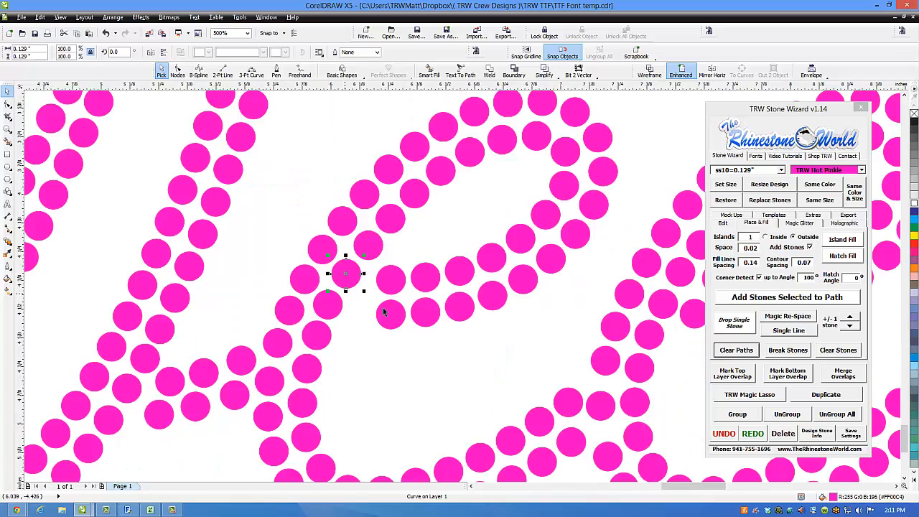
scroll(429, 294, "up", 2)
left_click_drag(368, 273, 415, 267)
left_click_drag(338, 349, 299, 346)
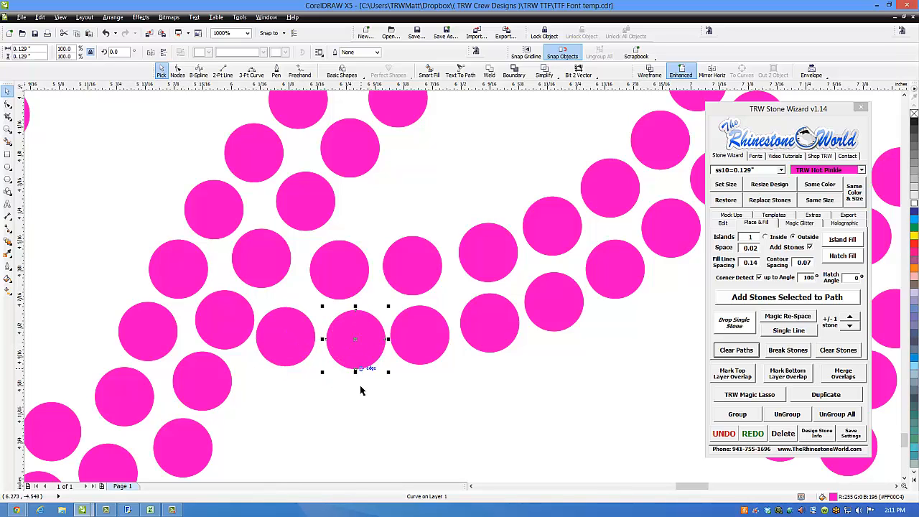
scroll(363, 388, "down", 8)
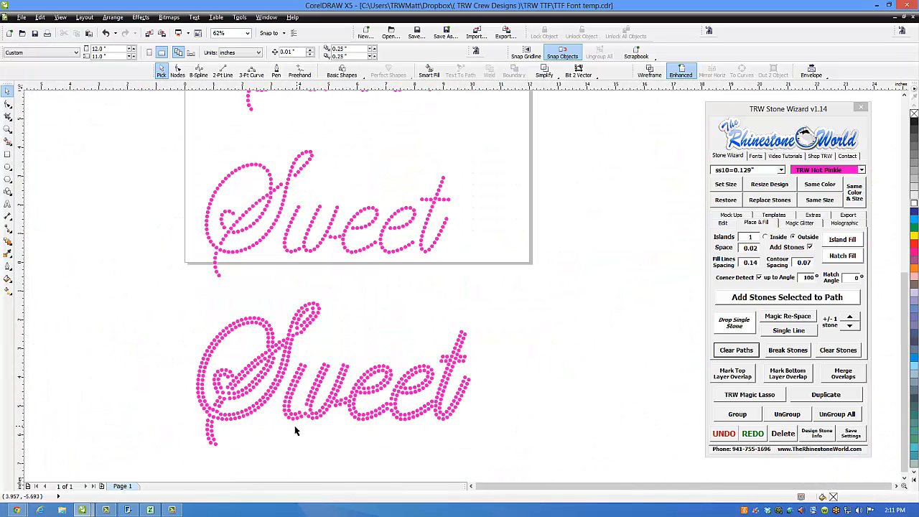
Lower the stone in the valley between the w's first two strokes and add copies to bridge the inner row's gap.
scroll(298, 425, "up", 8)
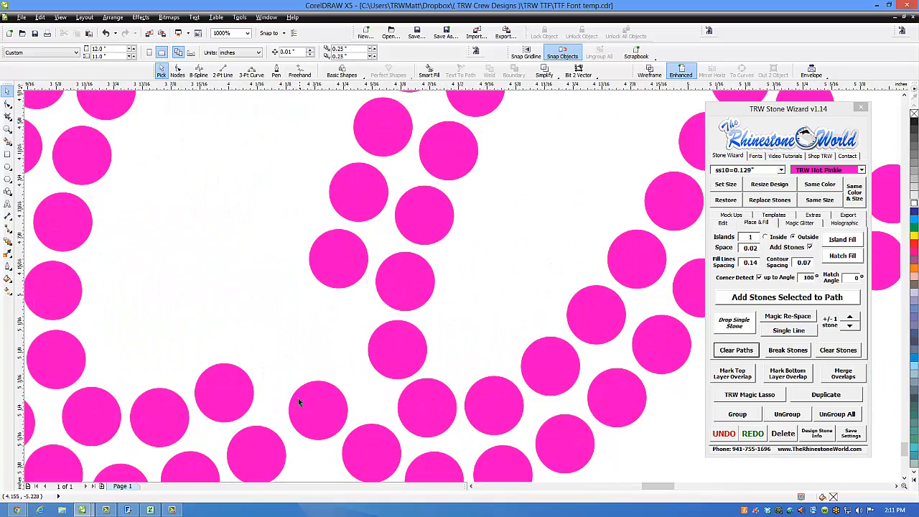
left_click(312, 421)
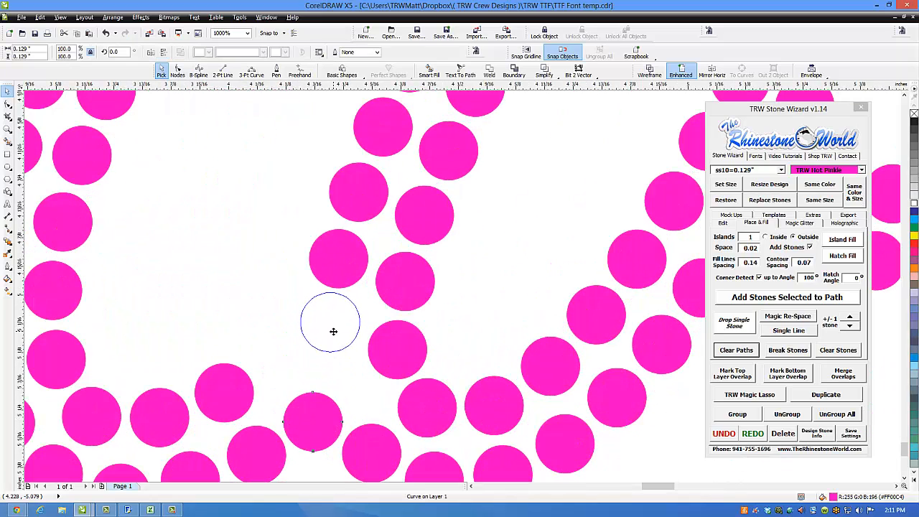
left_click(332, 327)
left_click(285, 378)
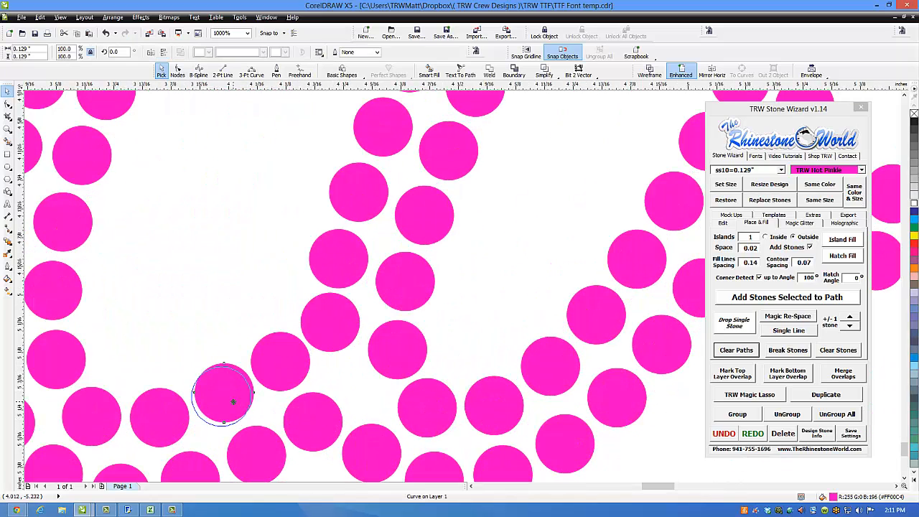
scroll(237, 334, "down", 8)
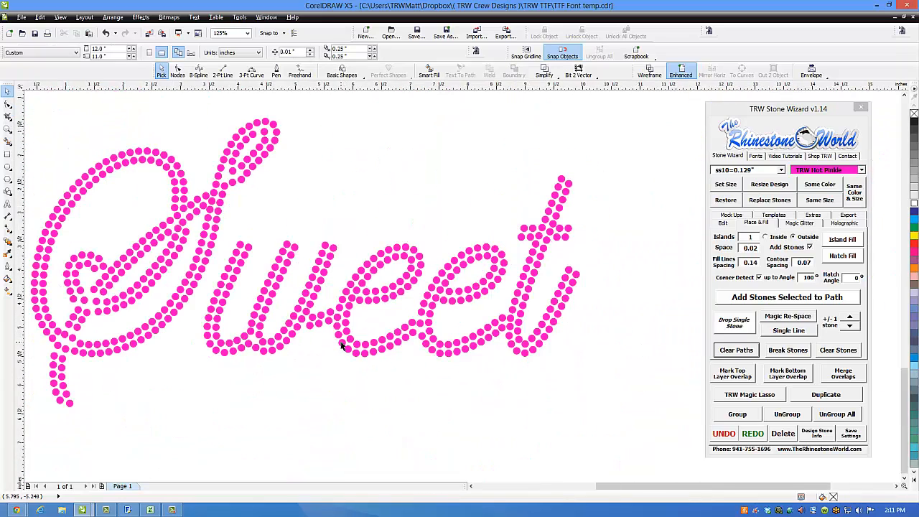
scroll(342, 346, "down", 2)
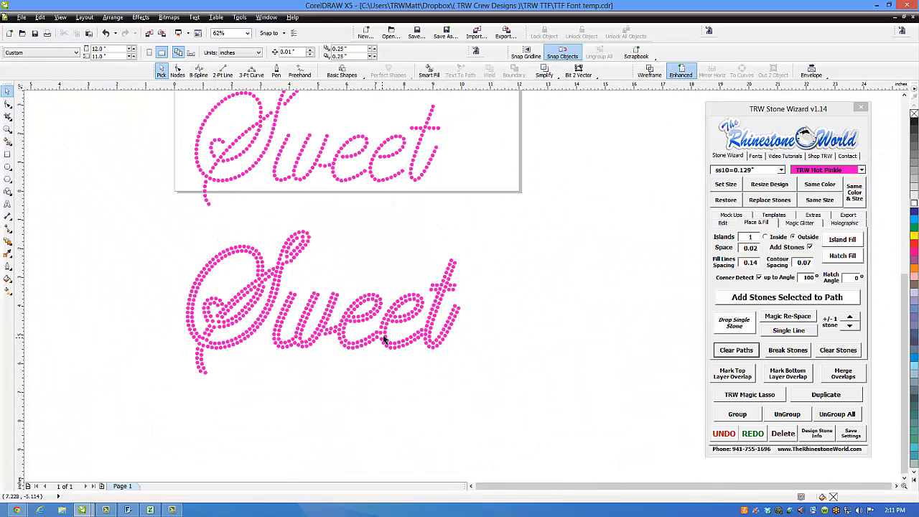
Copy a stone into the gap in the second e's left row beside the first e's tail, and nudge the stone below it.
scroll(384, 341, "up", 8)
left_click(363, 299)
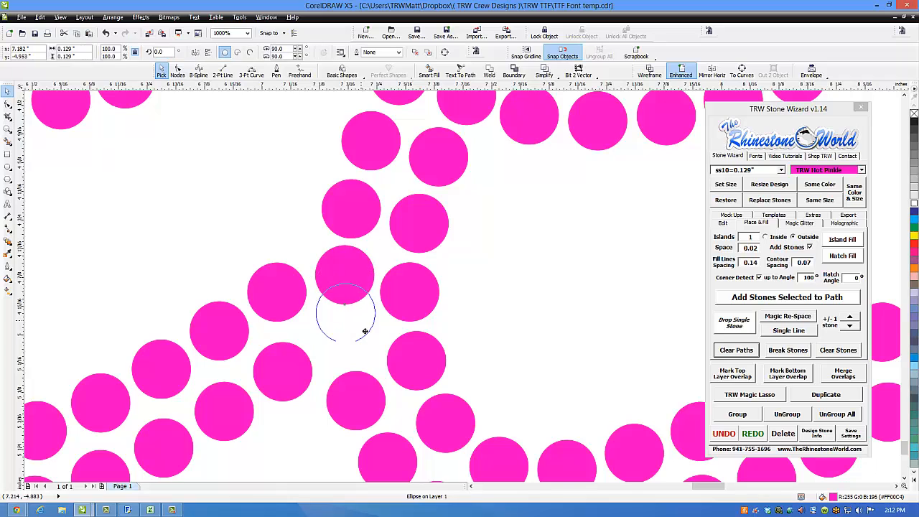
left_click(363, 354)
left_click(372, 420)
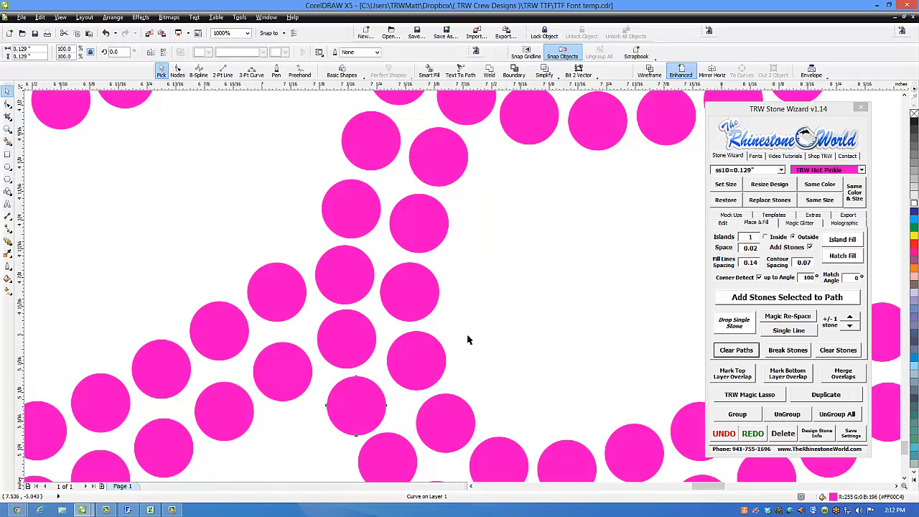
key("Escape")
scroll(467, 340, "down", 6)
scroll(264, 266, "down", 2)
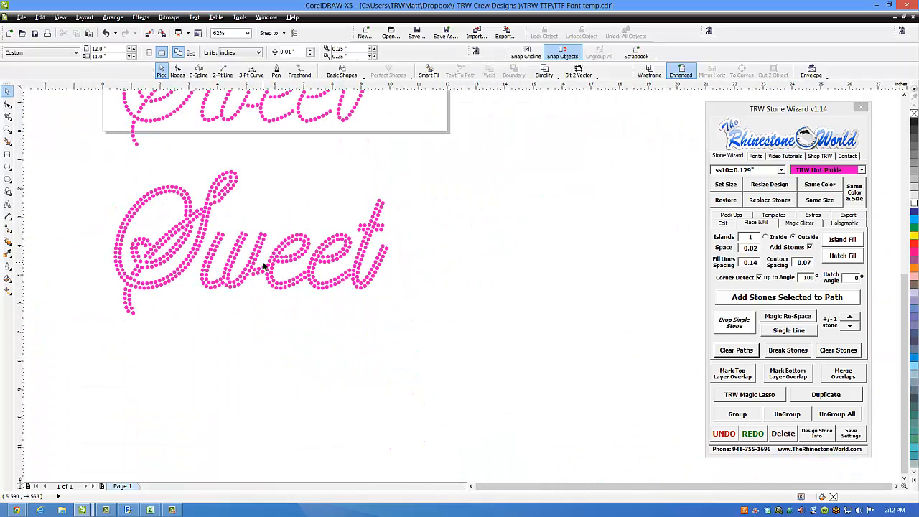
scroll(213, 188, "up", 6)
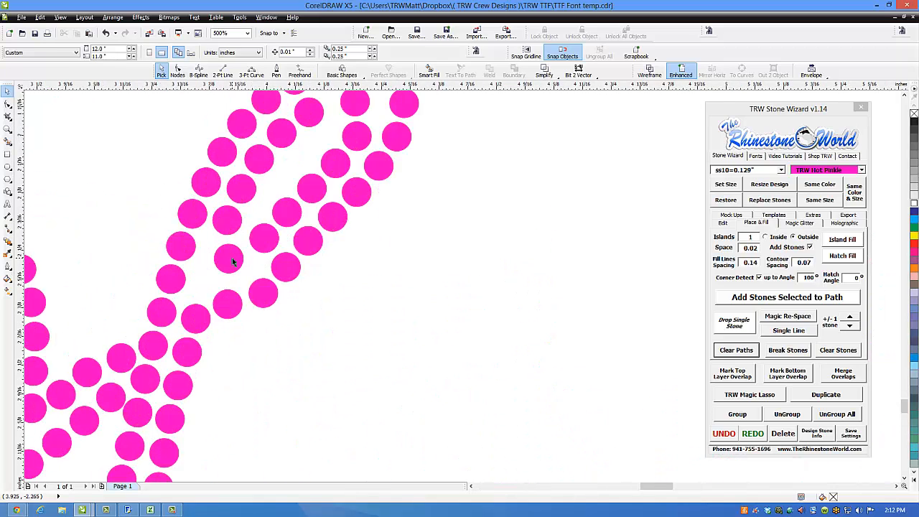
Shift and copy stones where the S's top loop closes against its stem so the rows join with even spacing.
scroll(232, 261, "up", 2)
left_click(226, 258)
key("space")
left_click_drag(203, 250, 178, 312)
key("space")
left_click_drag(225, 344, 229, 347)
left_click(312, 377)
scroll(322, 337, "down", 3)
scroll(322, 341, "down", 4)
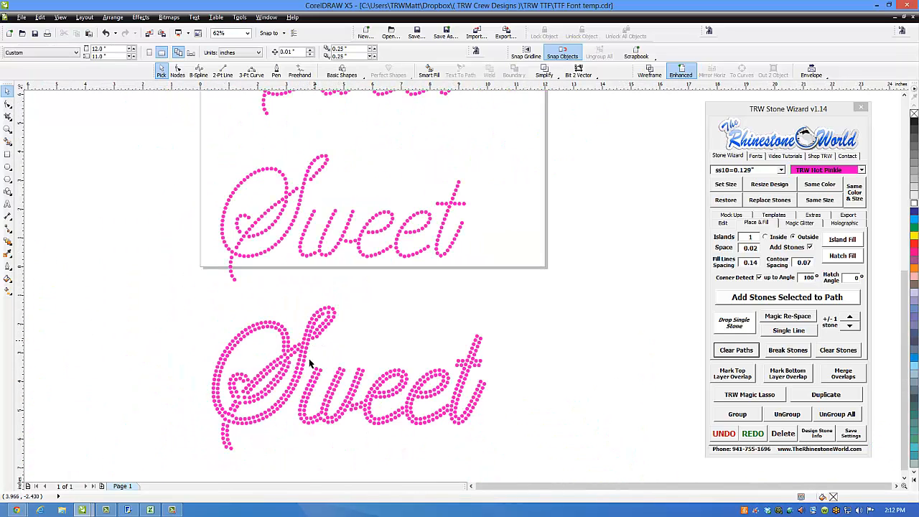
Nudge three stones at the junction of the S's bowl and diagonal stroke to even out the gaps.
scroll(286, 364, "up", 5)
scroll(286, 364, "up", 2)
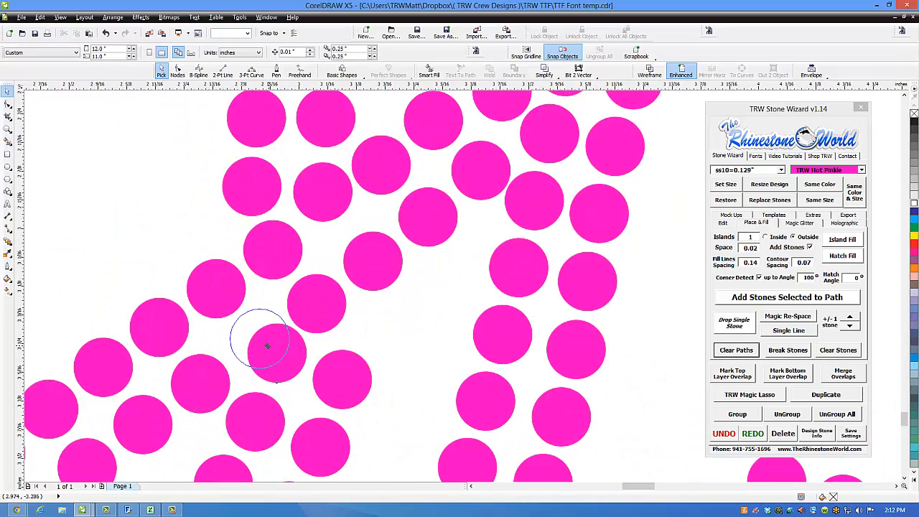
left_click(266, 345)
left_click_drag(348, 382, 325, 379)
left_click_drag(325, 195, 329, 211)
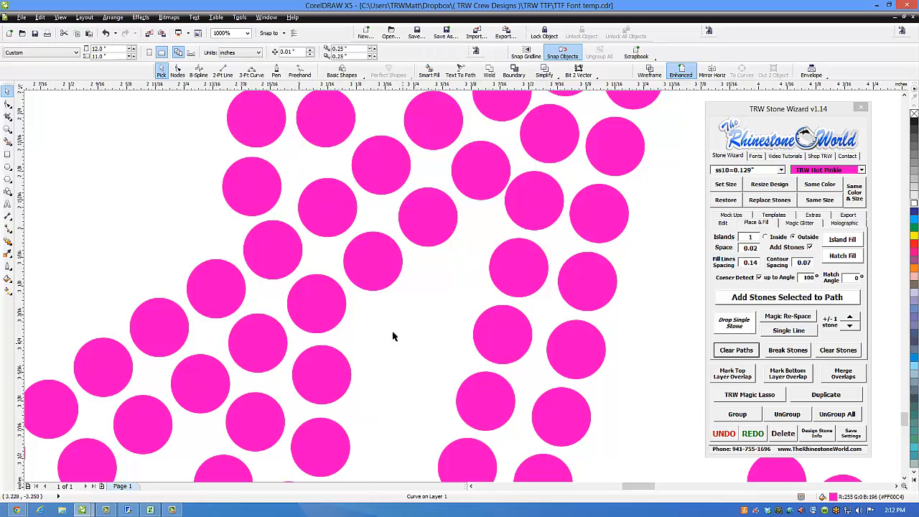
scroll(372, 305, "down", 5)
Move and copy stones where the S's inner curl crosses its diagonal stroke to bridge the gaps in both rows.
scroll(280, 391, "up", 5)
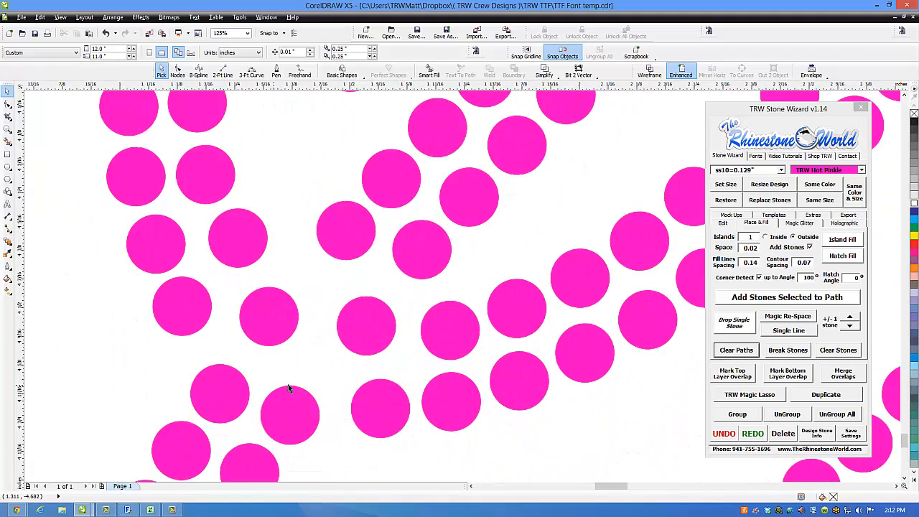
left_click_drag(384, 337, 399, 321)
left_click_drag(400, 321, 354, 369)
left_click_drag(393, 406, 397, 399)
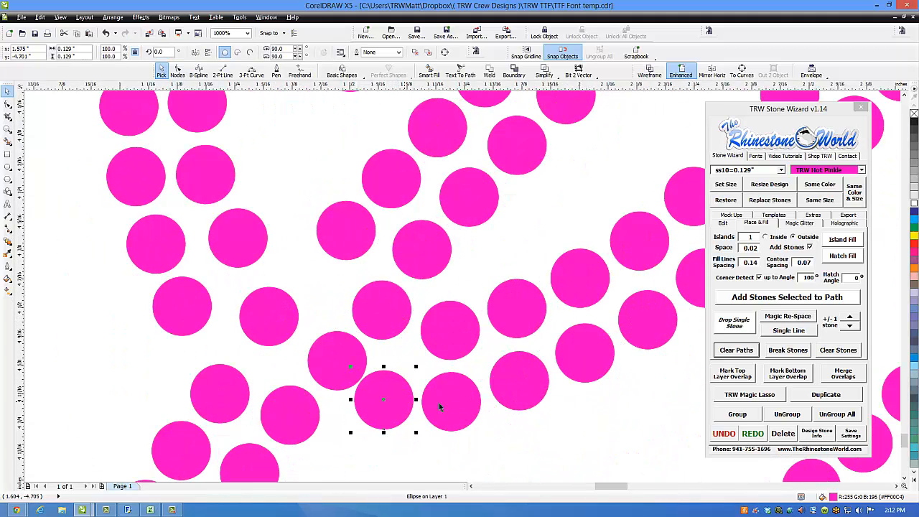
left_click_drag(457, 408, 461, 410)
left_click_drag(274, 329, 312, 295)
left_click(278, 273)
scroll(278, 269, "down", 8)
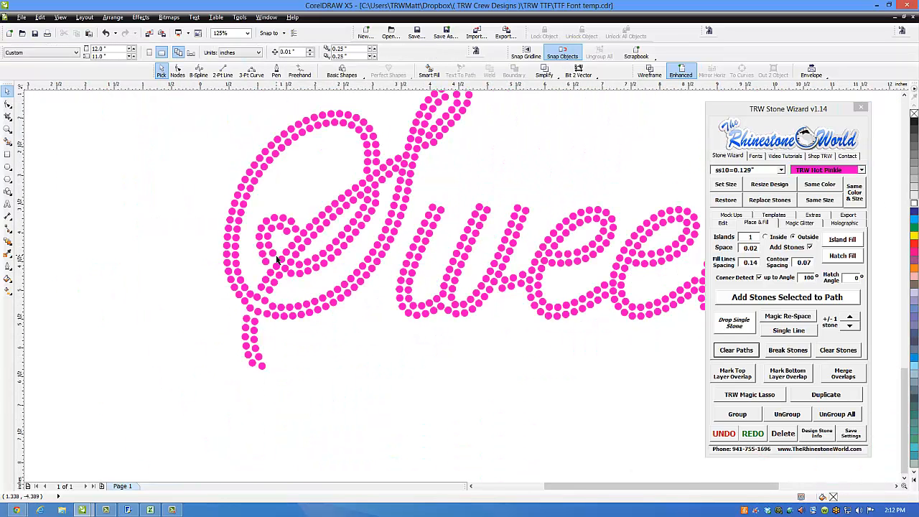
Re-space the crowded stones in both rows of the S's lower bowl just above the tail.
scroll(271, 282, "up", 8)
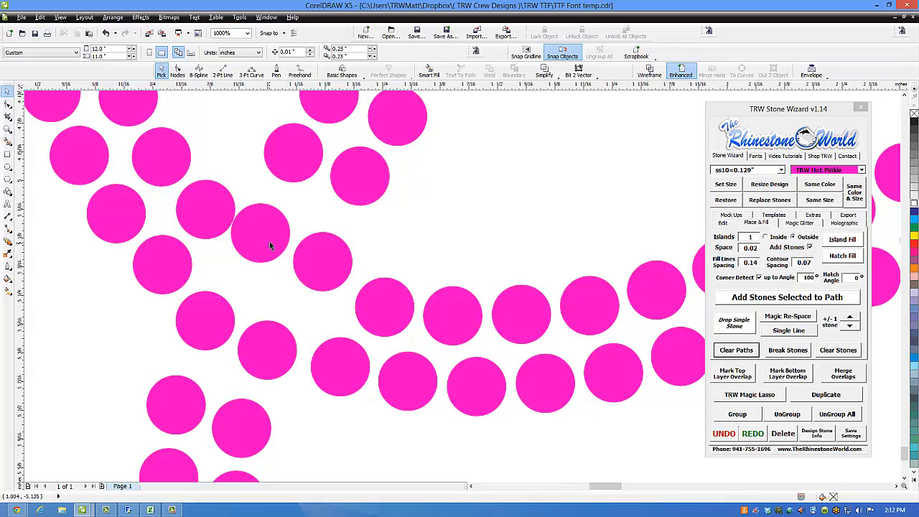
left_click_drag(269, 245, 322, 276)
left_click_drag(196, 325, 208, 304)
left_click_drag(277, 360, 285, 335)
scroll(284, 336, "down", 4)
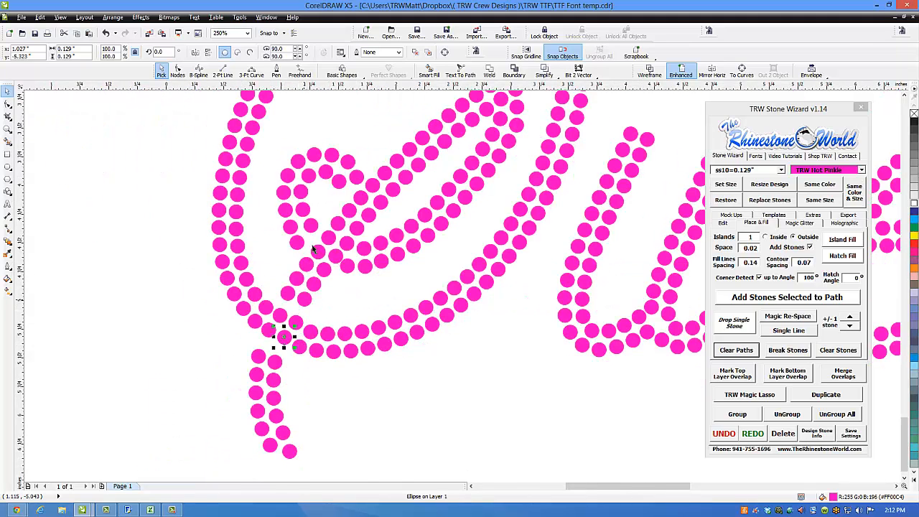
Recheck the crossing beneath the S's inner curl and slightly nudge the stone at its junction.
scroll(307, 244, "up", 2)
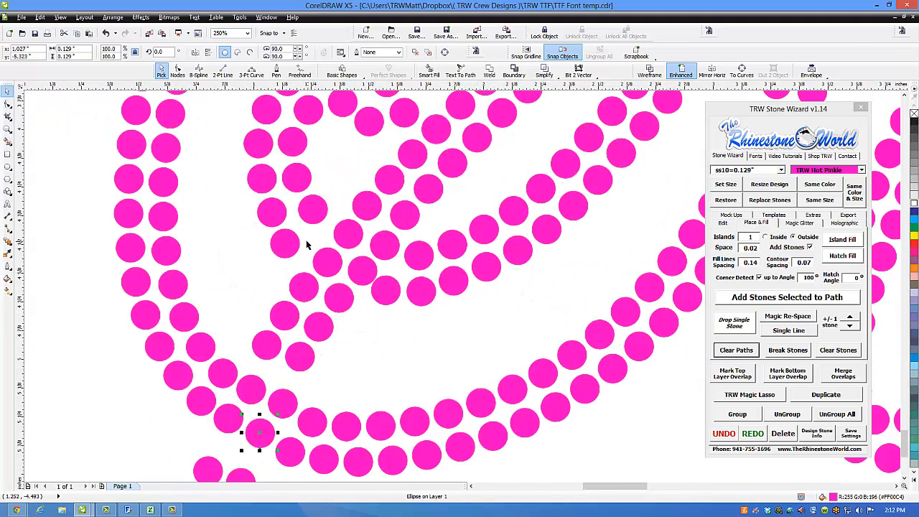
left_click(256, 281)
scroll(253, 281, "down", 6)
left_click_drag(527, 368, 180, 178)
left_click(363, 378)
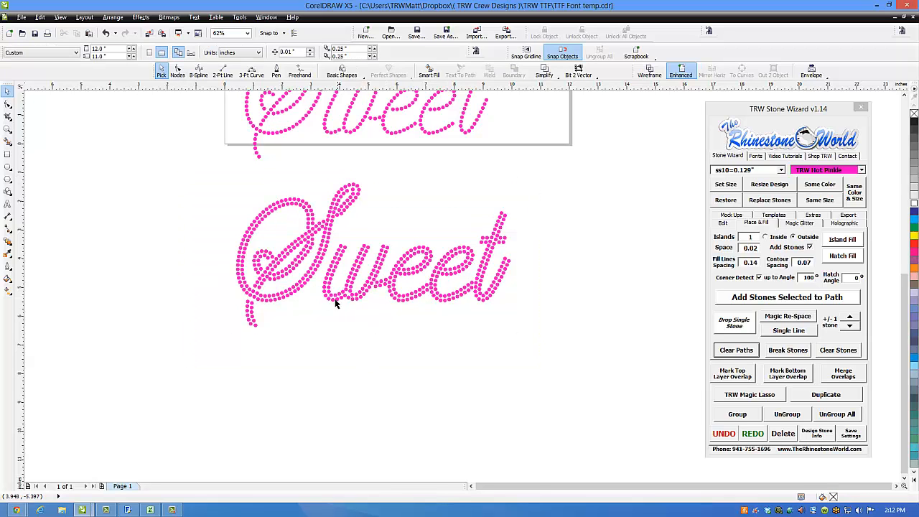
scroll(245, 290, "up", 4)
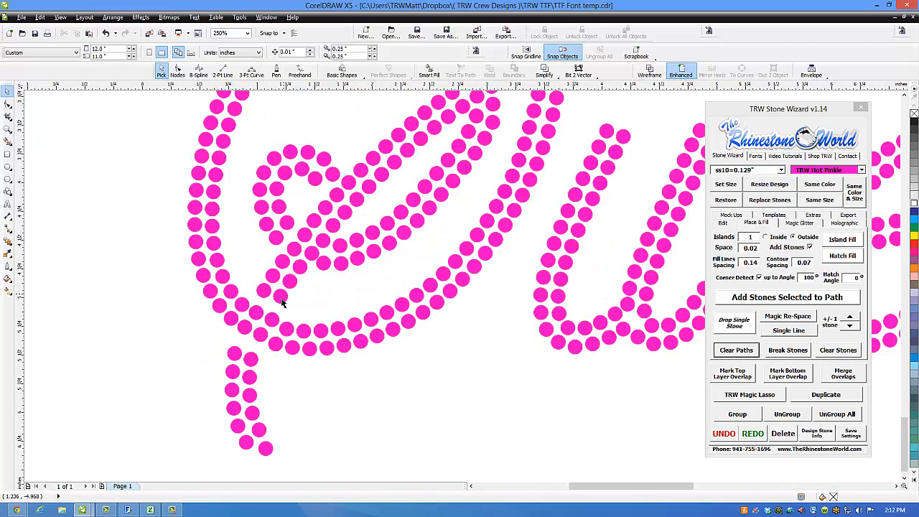
scroll(299, 277, "up", 5)
left_click(302, 255)
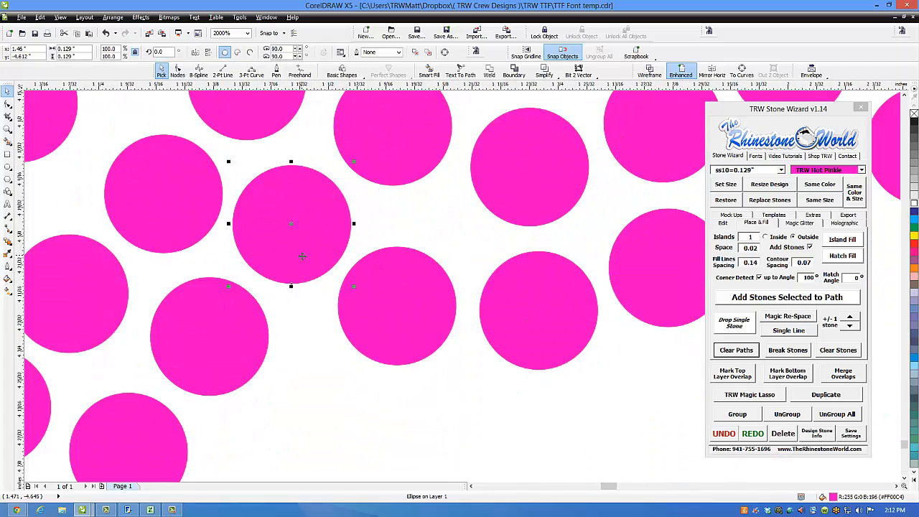
Select the 12 stones of the S's tail and move them up to close the gap beneath the bowl.
scroll(301, 258, "down", 5)
left_click_drag(210, 385, 193, 345)
scroll(242, 355, "up", 2)
scroll(247, 365, "down", 2)
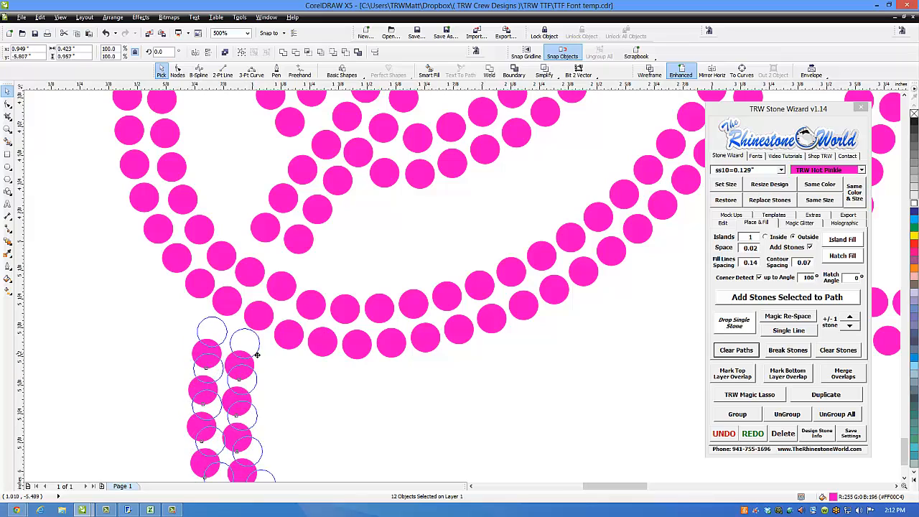
left_click(311, 386)
scroll(320, 438, "down", 3)
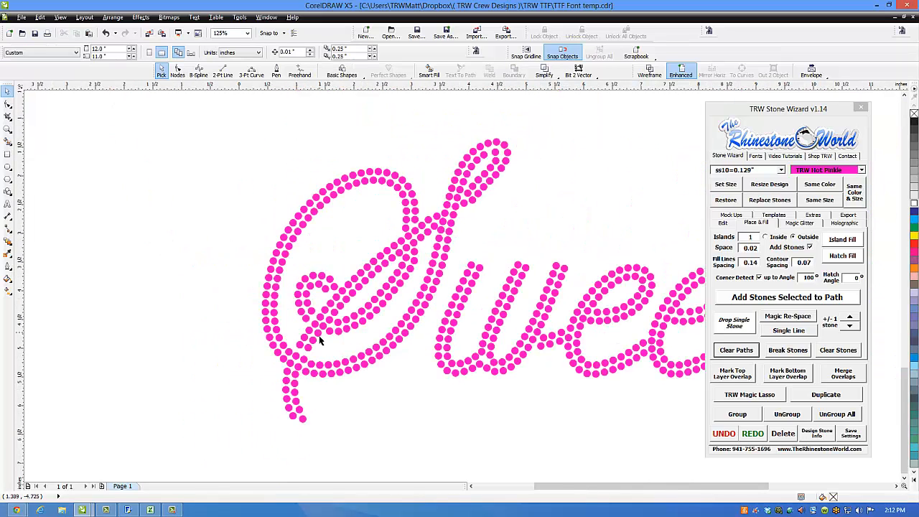
Move the last stones of the S's double-row diagonal stroke down toward the bowl's lower rows.
scroll(321, 338, "up", 4)
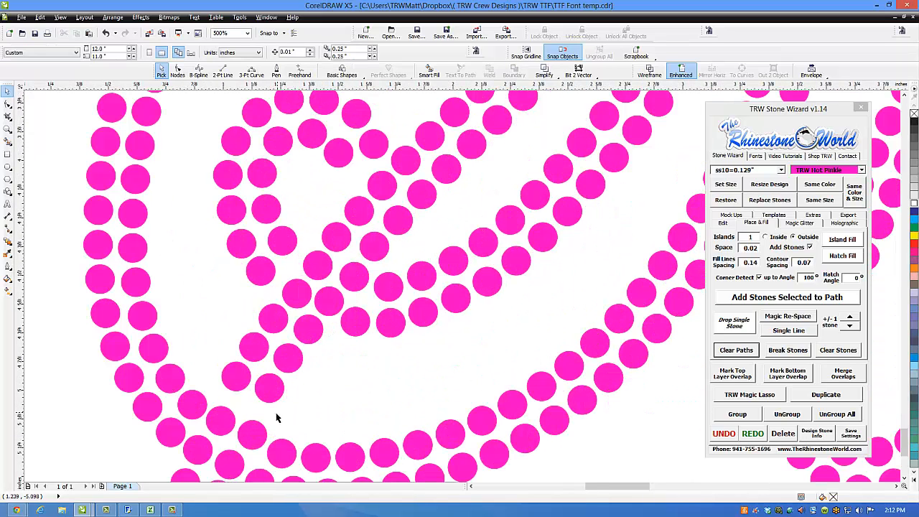
scroll(278, 417, "up", 2)
left_click(199, 363)
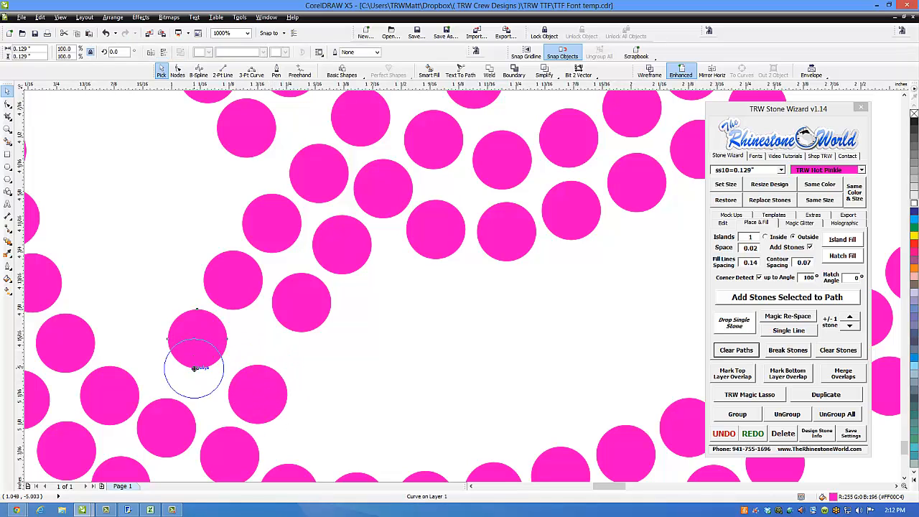
left_click_drag(199, 368, 198, 368)
scroll(234, 360, "down", 2)
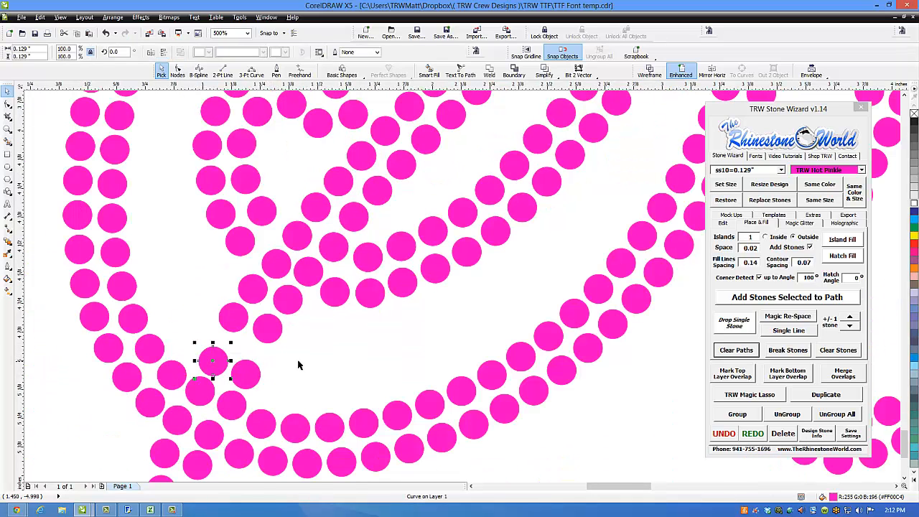
Draw a three-point curve along the diagonal's lower-right row, Magic Re-Space its stones, add one stone, and clear the path.
key("F5")
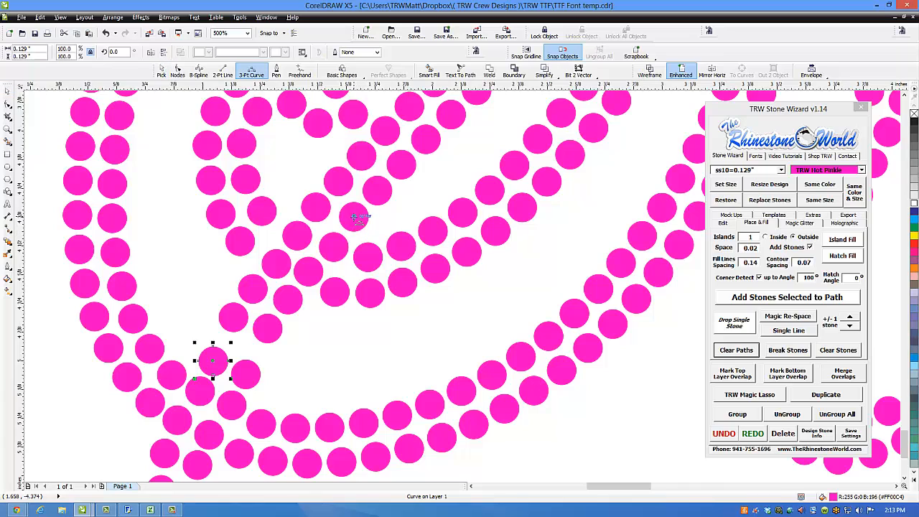
left_click_drag(351, 217, 247, 373)
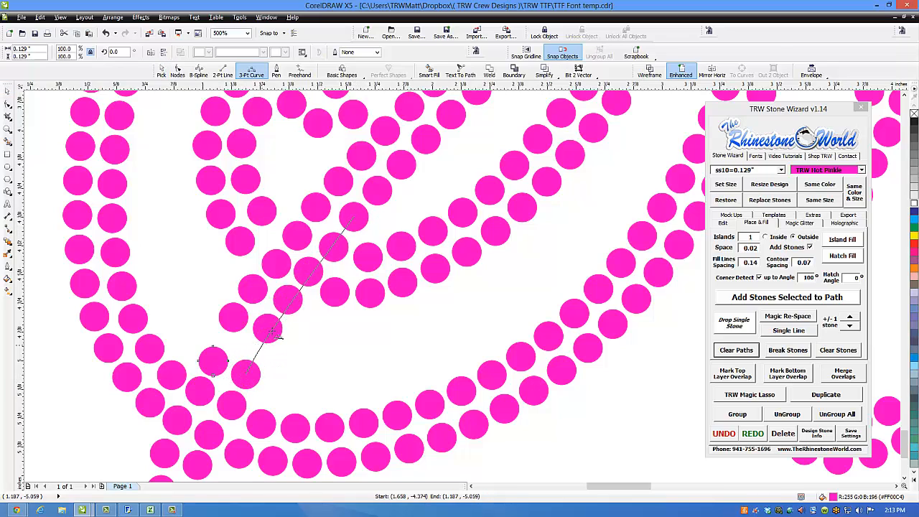
left_click(605, 287)
left_click(806, 317)
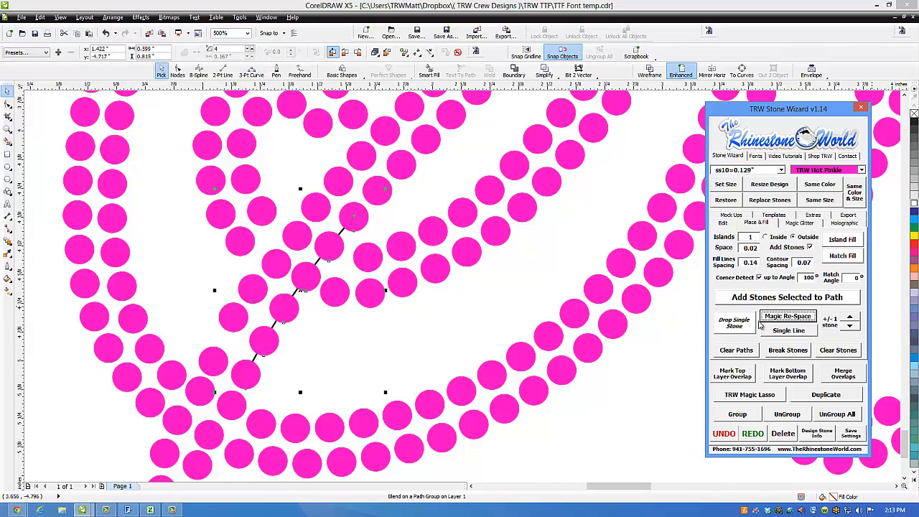
left_click(853, 319)
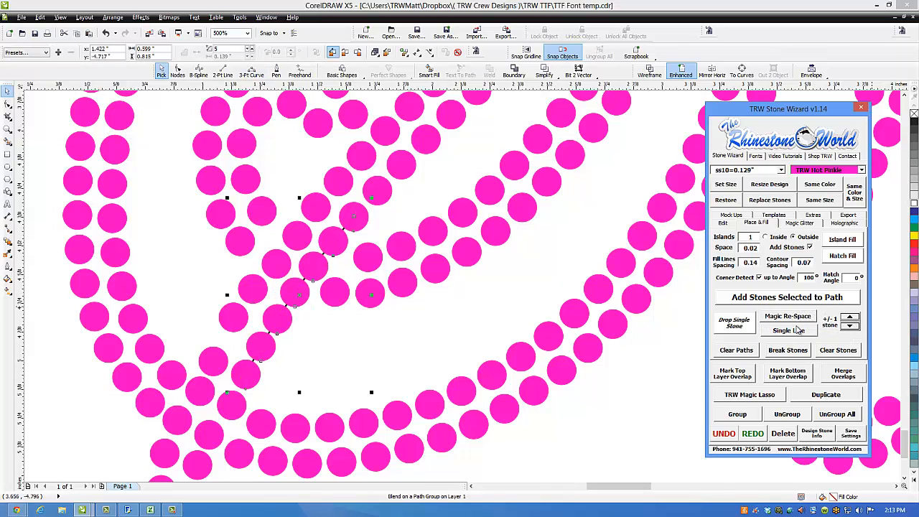
left_click(752, 348)
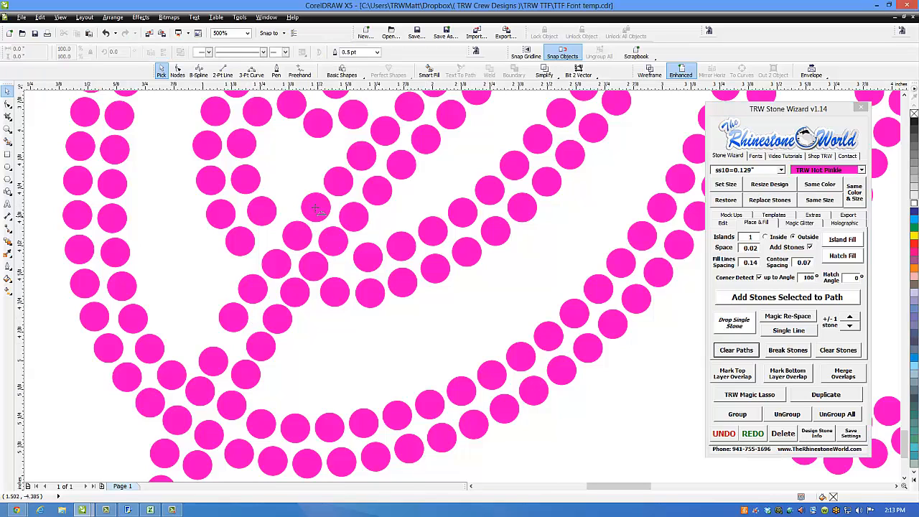
Draw a three-point curve along the diagonal's upper-left row, Magic Re-Space its stones on it, and clear the path.
left_click(251, 74)
left_click_drag(313, 208, 214, 359)
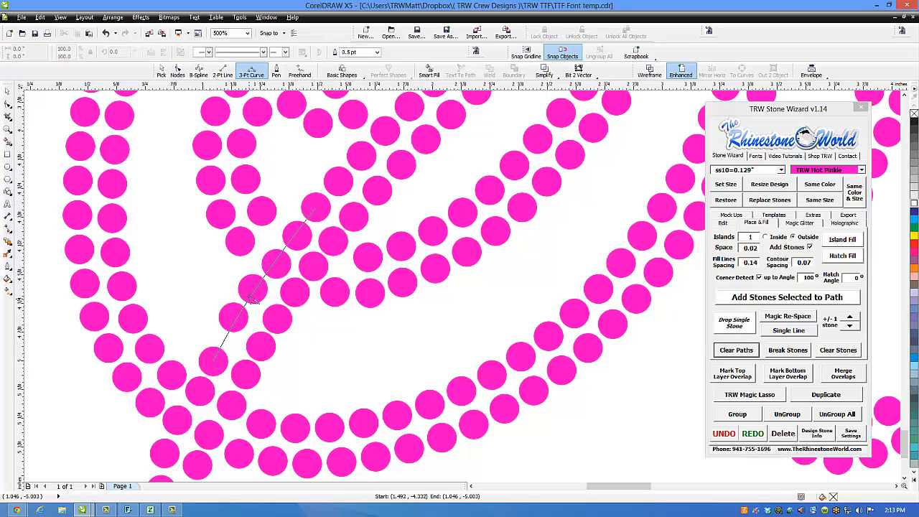
left_click(263, 284)
left_click(780, 323)
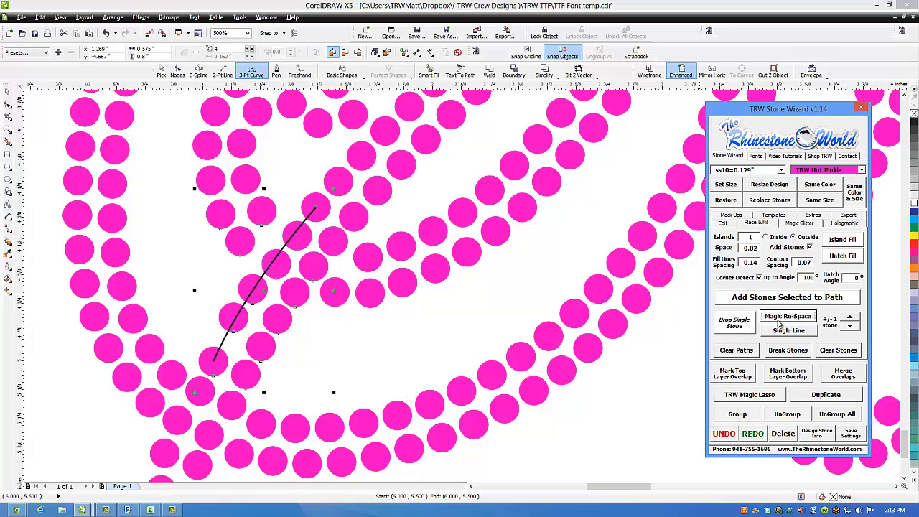
left_click(746, 352)
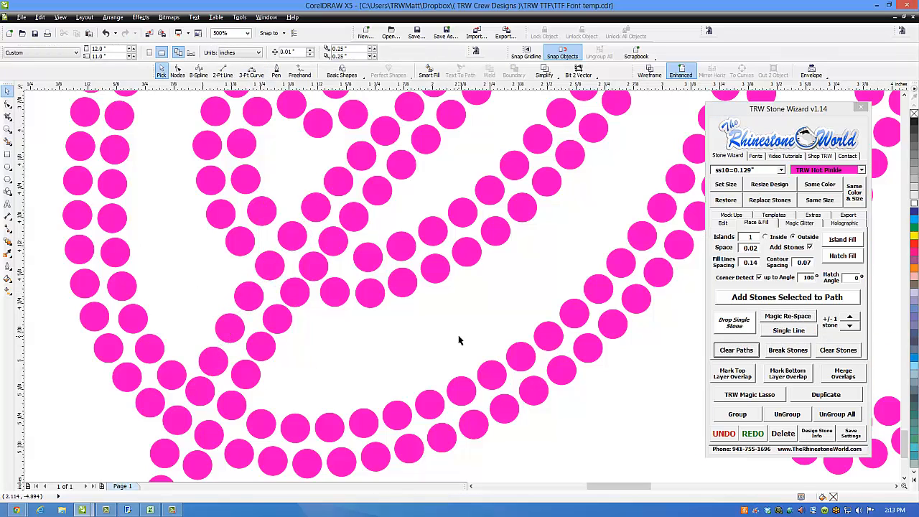
Raise the stone into the w's first valley and spread the outer-row stones beside it along the w's base evenly.
scroll(457, 342, "down", 5)
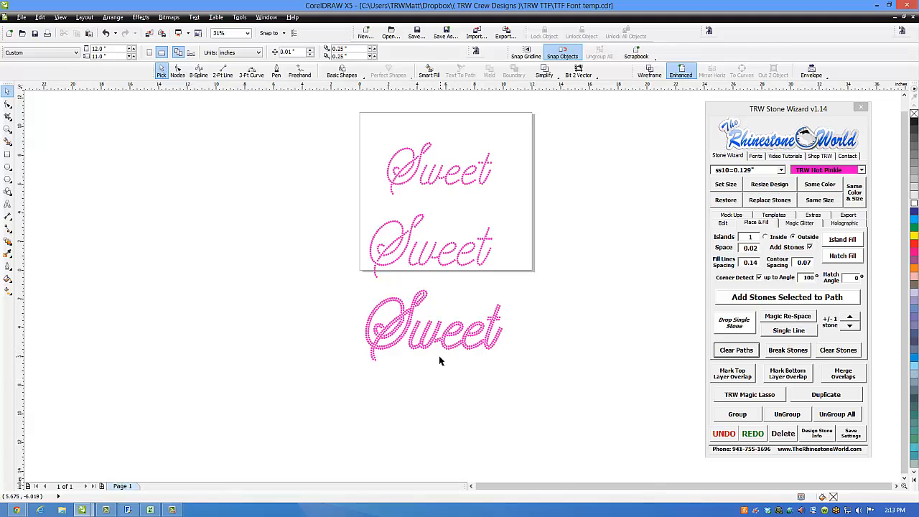
scroll(440, 360, "up", 3)
scroll(364, 309, "up", 5)
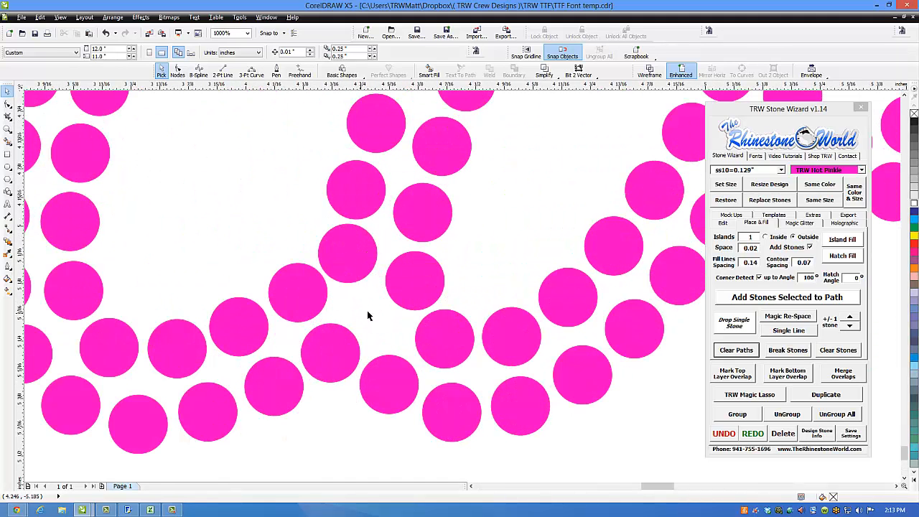
scroll(340, 347, "down", 2)
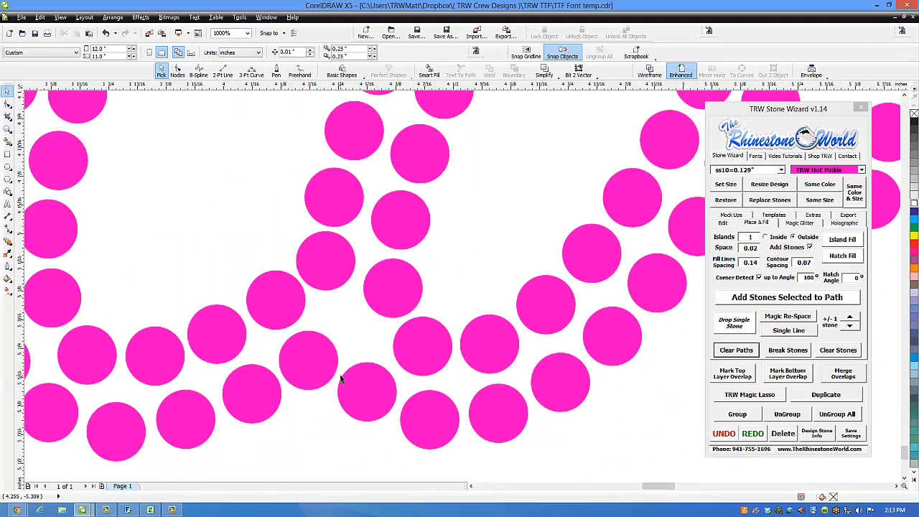
scroll(341, 379, "up", 2)
left_click(359, 311)
left_click(399, 387)
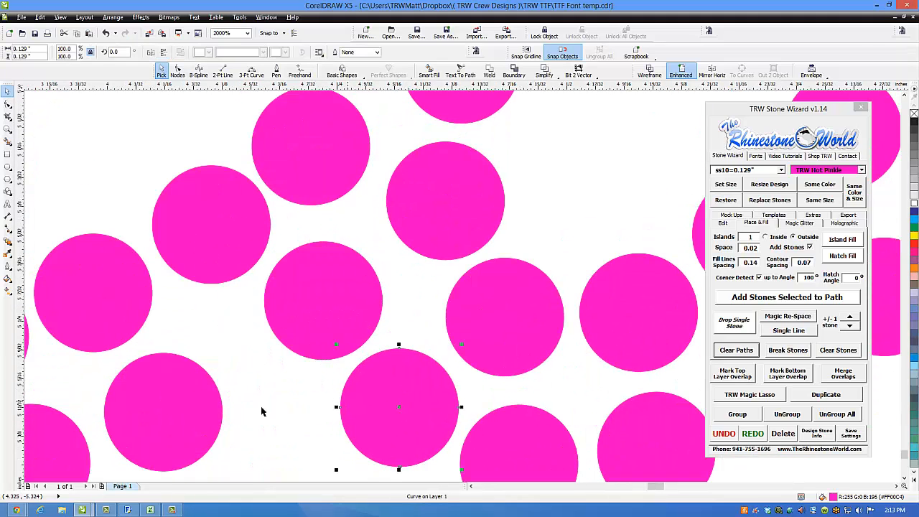
mouse_move(191, 401)
left_mouse_down()
mouse_move(229, 377)
mouse_move(199, 384)
left_mouse_up()
scroll(231, 378, "down", 2)
scroll(185, 418, "up", 1)
left_click(184, 390)
left_click_drag(124, 399, 130, 392)
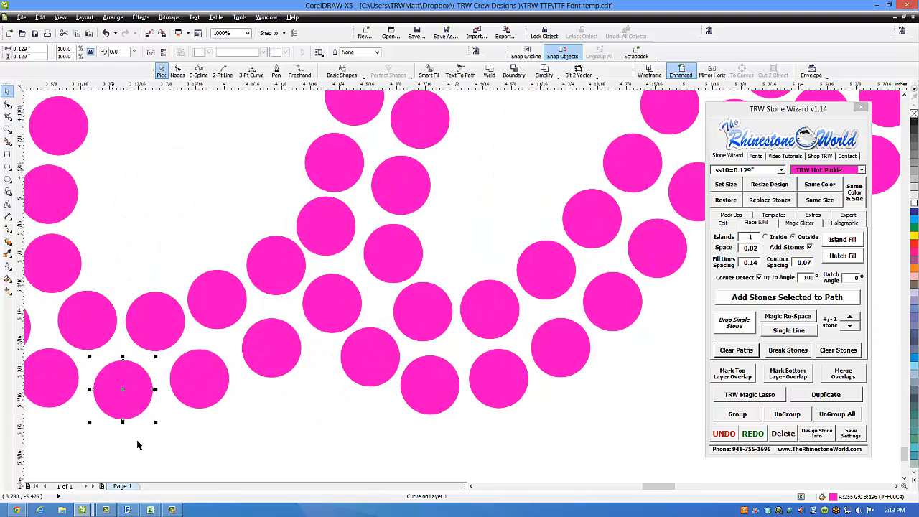
left_click(151, 443)
scroll(254, 386, "down", 8)
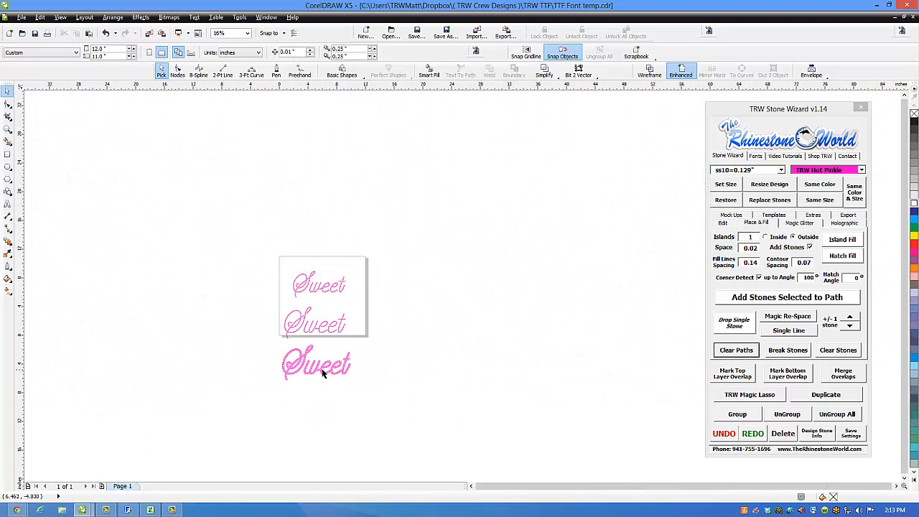
Add a large letter B beside the Sweet designs and set it in the TRW Magic Script TTF font.
scroll(347, 326, "up", 1)
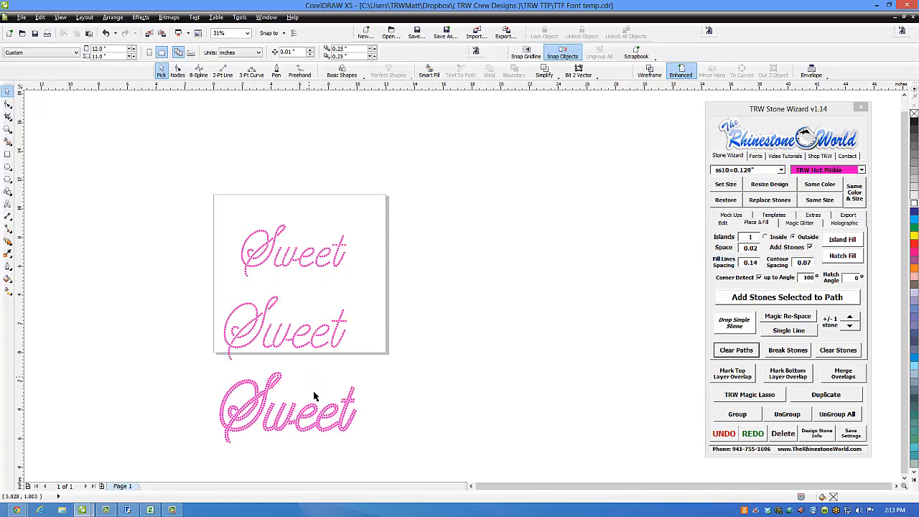
left_click(8, 206)
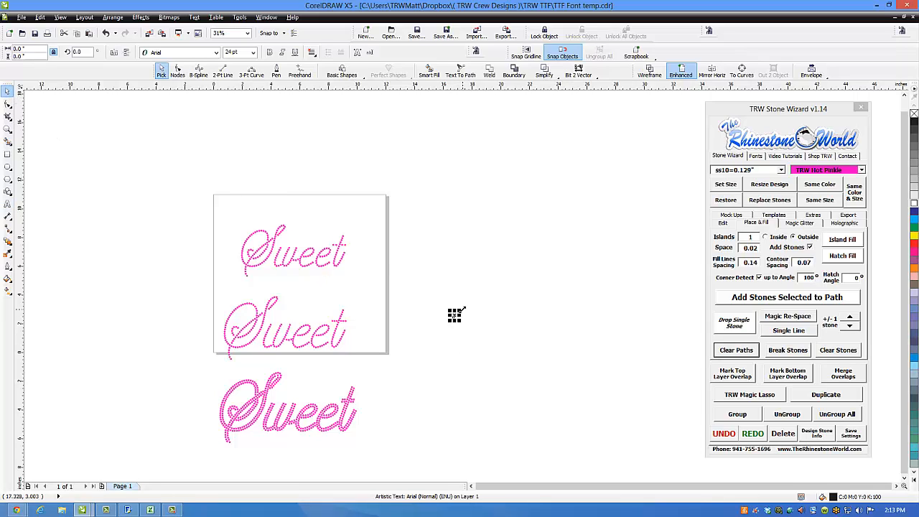
left_click_drag(460, 310, 552, 203)
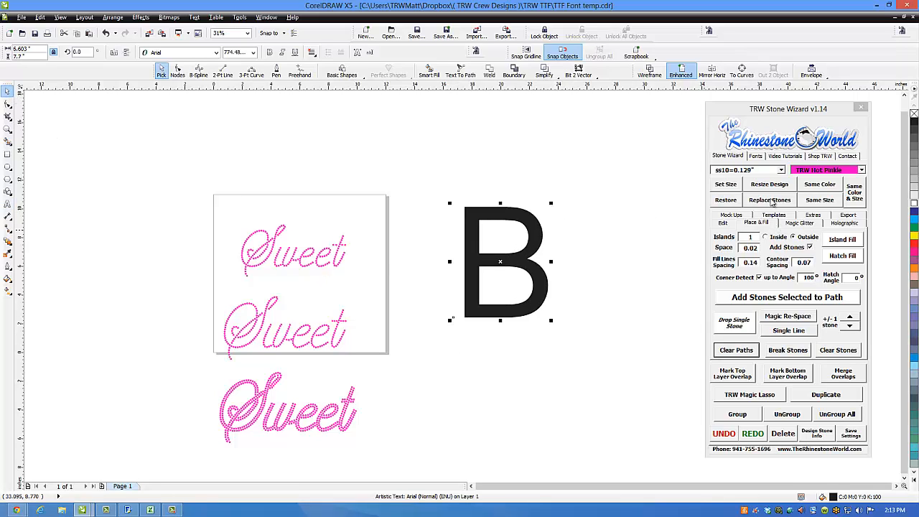
left_click(756, 156)
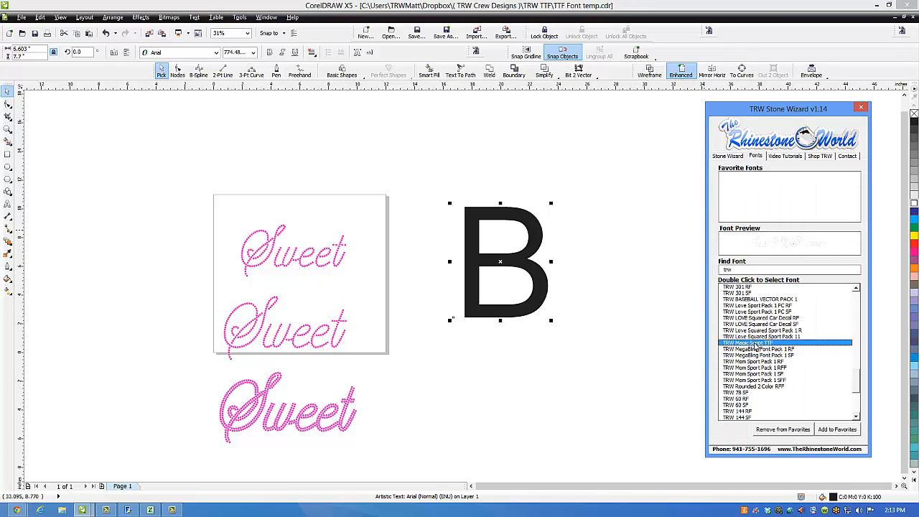
double_click(755, 344)
Move the script B slightly down and to the left, and resize it to about 7.73 by 8.73 inches.
left_click_drag(533, 263, 498, 326)
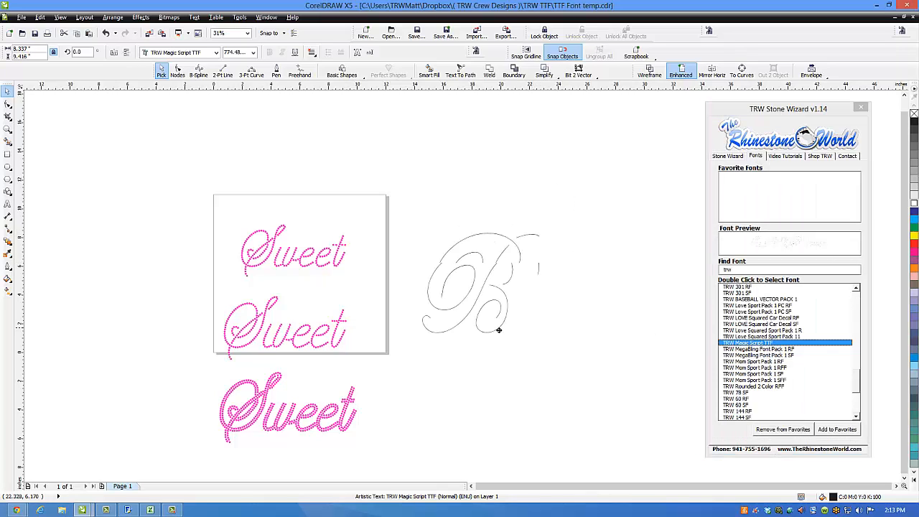
left_click_drag(541, 385, 560, 407)
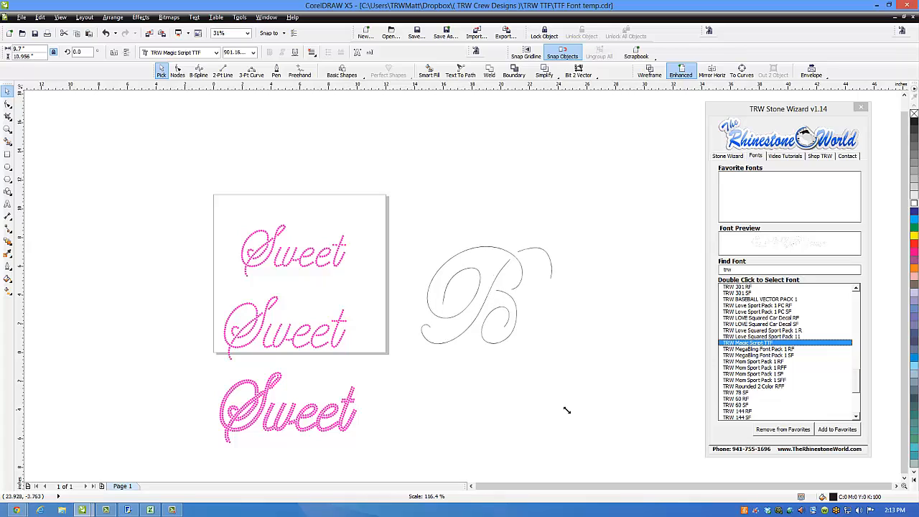
left_click(529, 302)
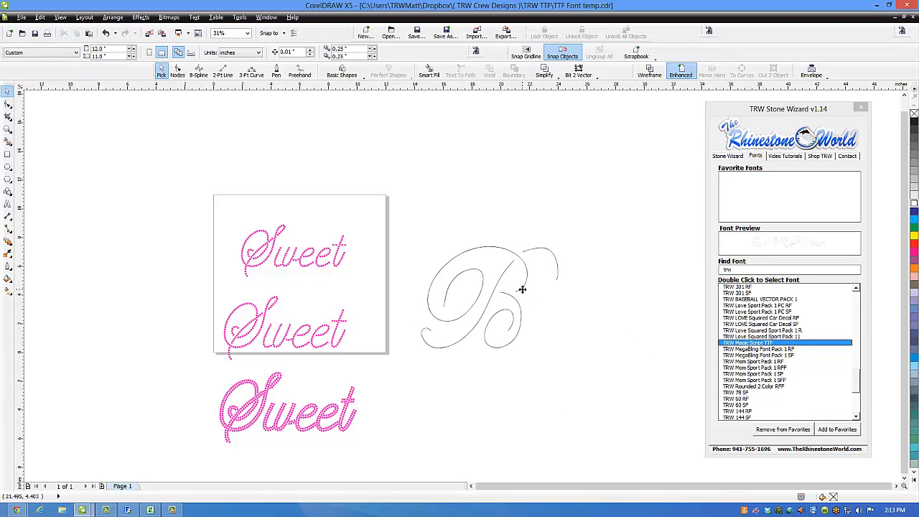
left_click(522, 289)
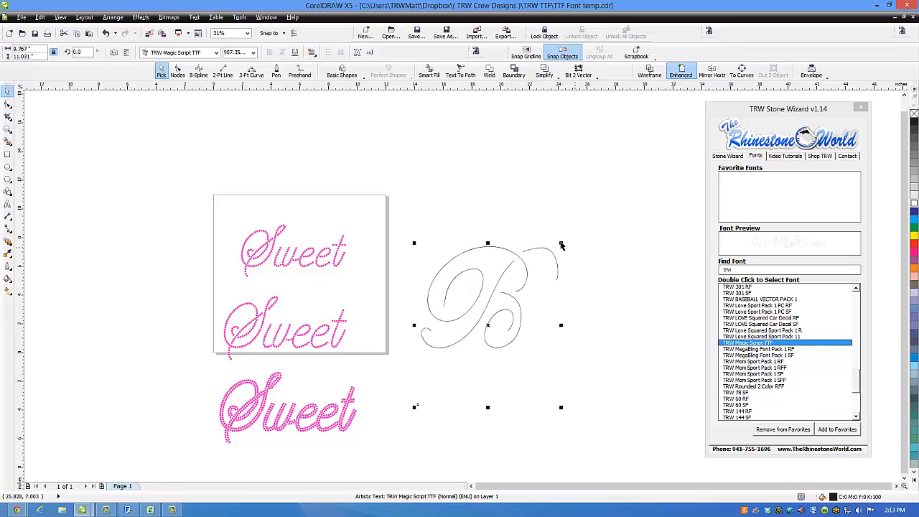
left_click_drag(562, 243, 532, 266)
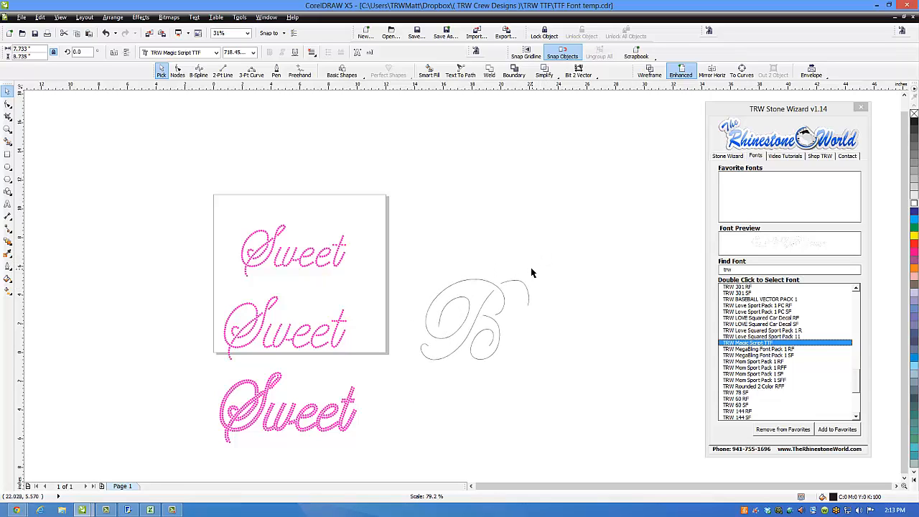
Set the contour spacing to 0.14 and apply an outside Island Fill of stones around the B's outline.
left_click(727, 156)
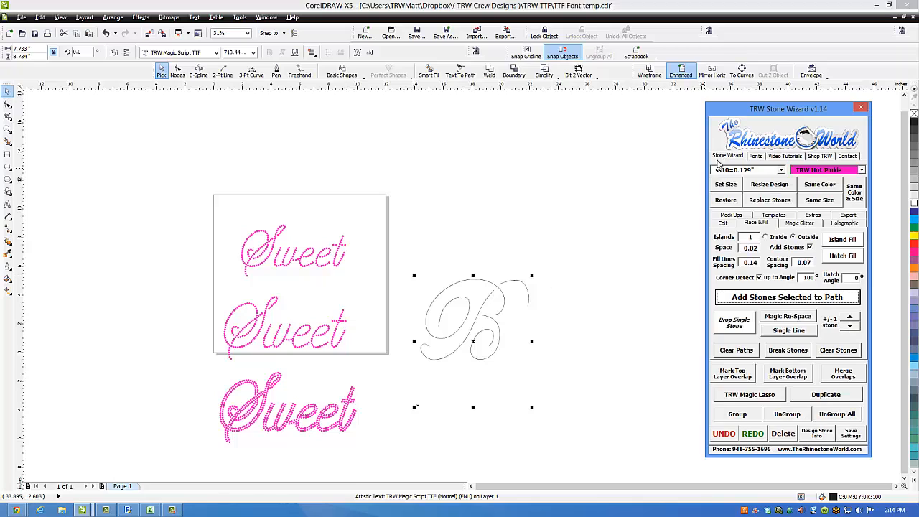
left_click(764, 223)
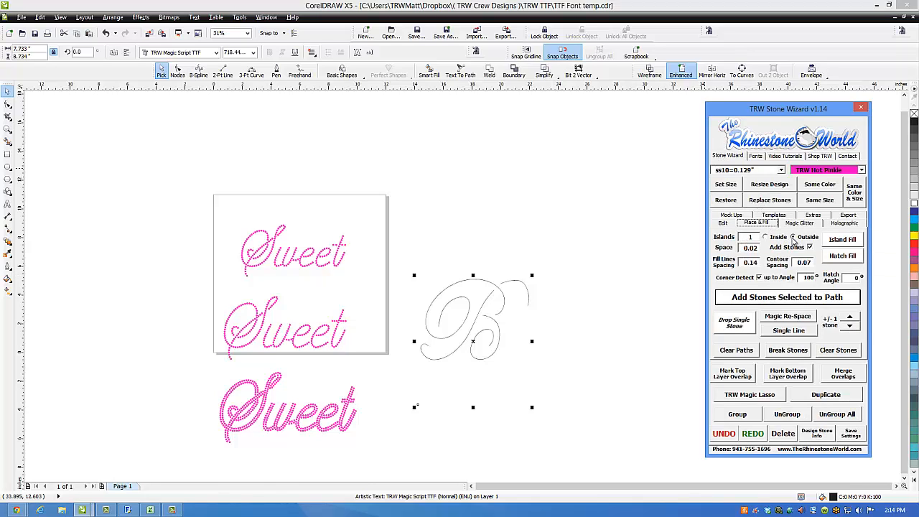
double_click(806, 264)
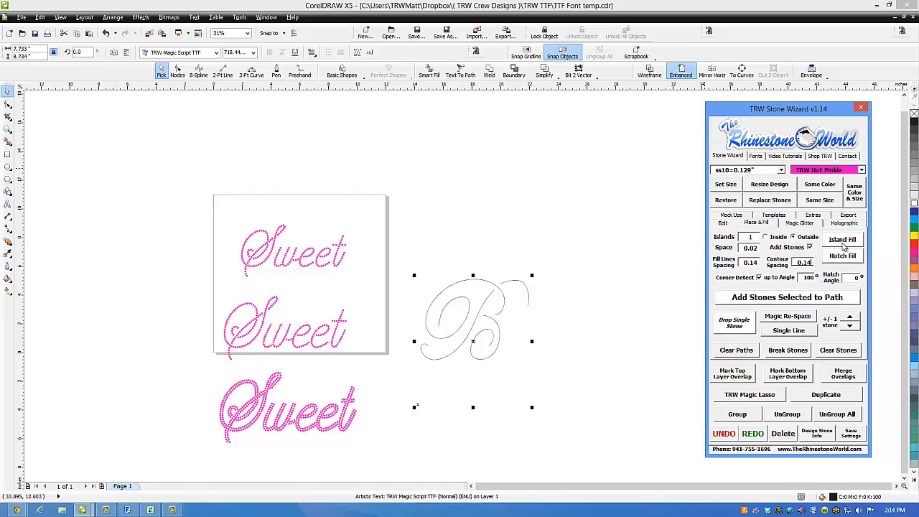
left_click(843, 242)
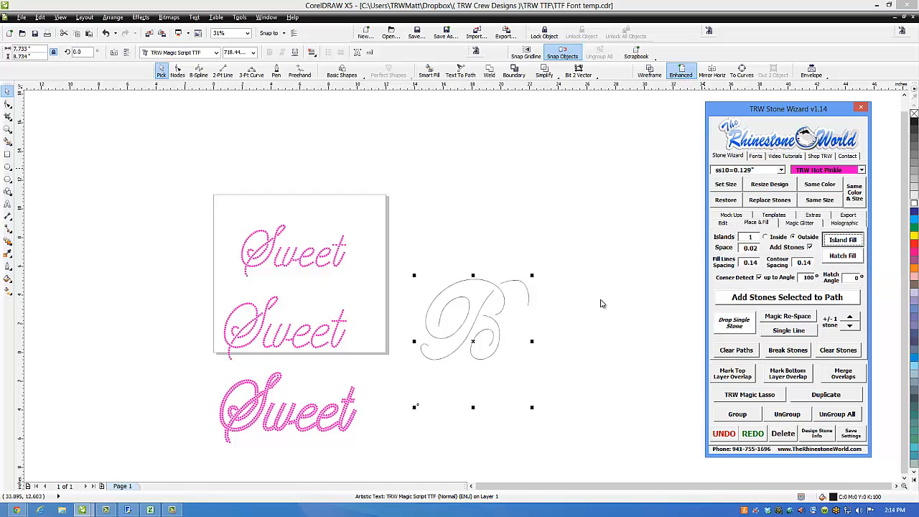
left_click(564, 303)
scroll(494, 319, "up", 4)
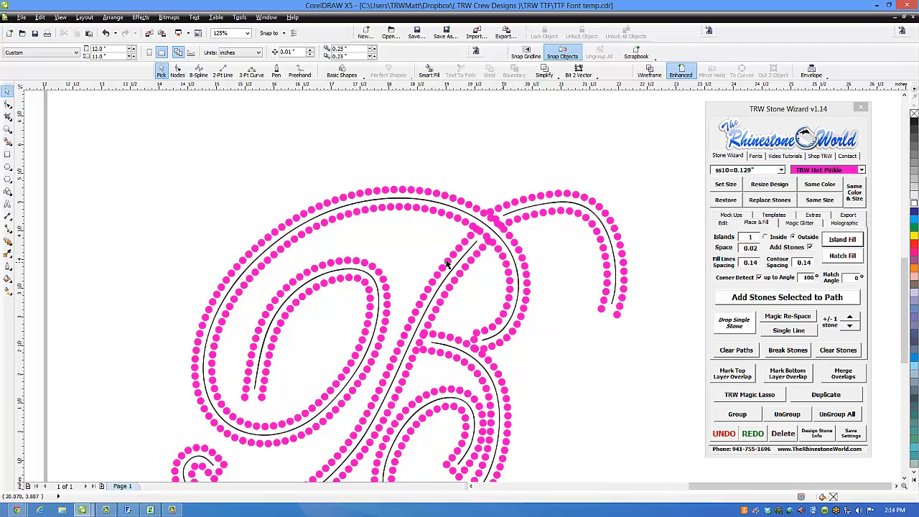
scroll(444, 283, "down", 2)
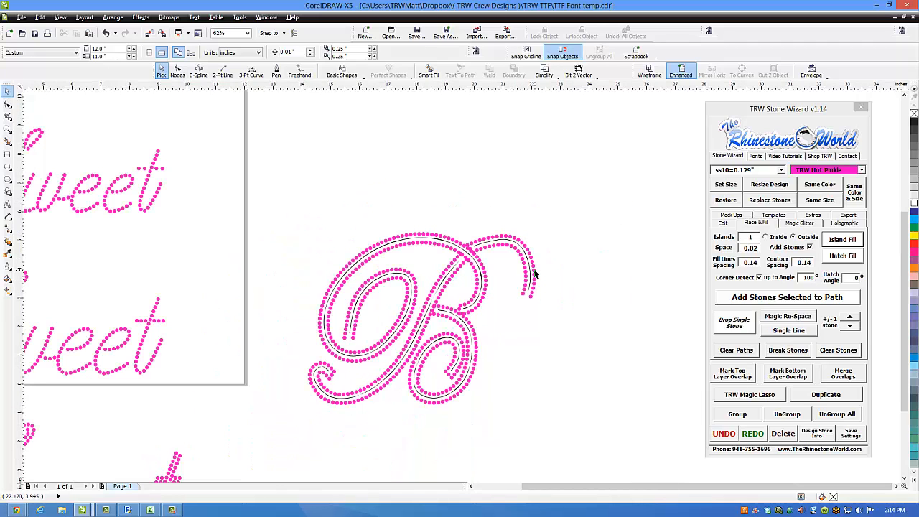
scroll(530, 275, "up", 2)
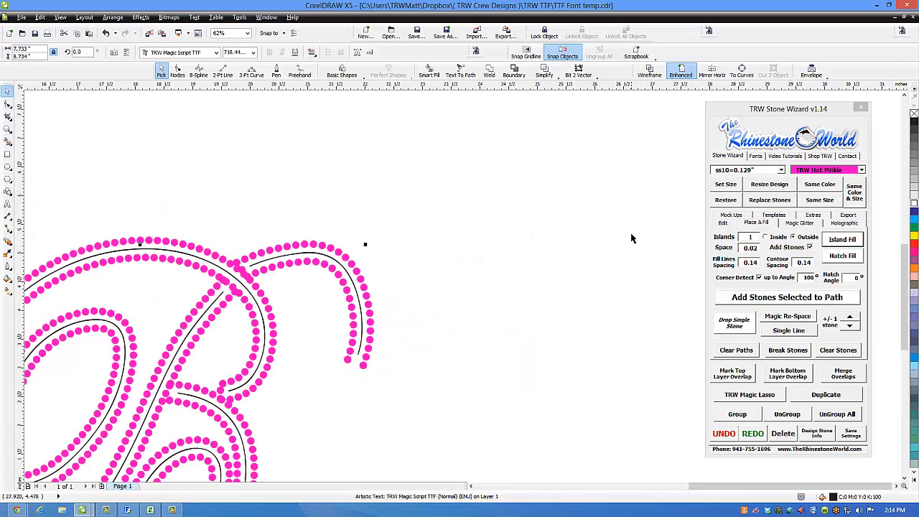
Choose Montana as the stone color and add ss10 stones along the B's centre path.
left_click(629, 237)
left_click(862, 169)
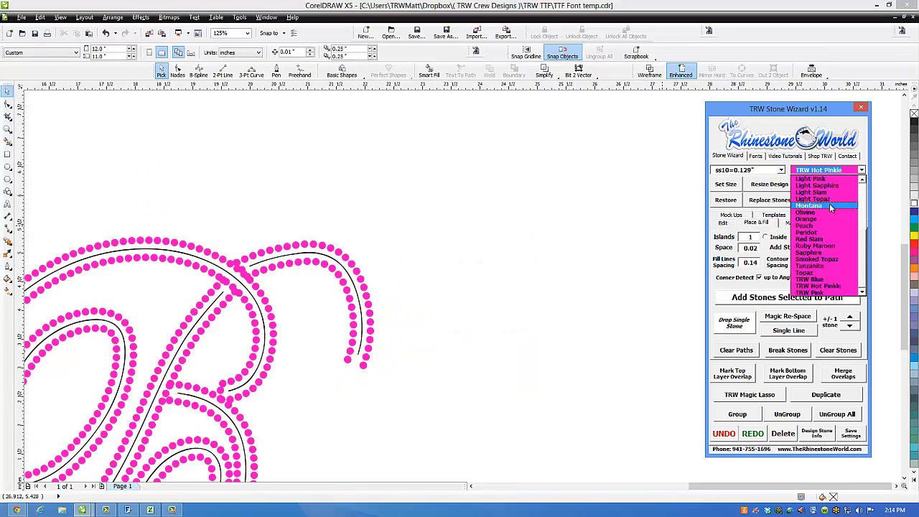
left_click(818, 206)
left_click(364, 320)
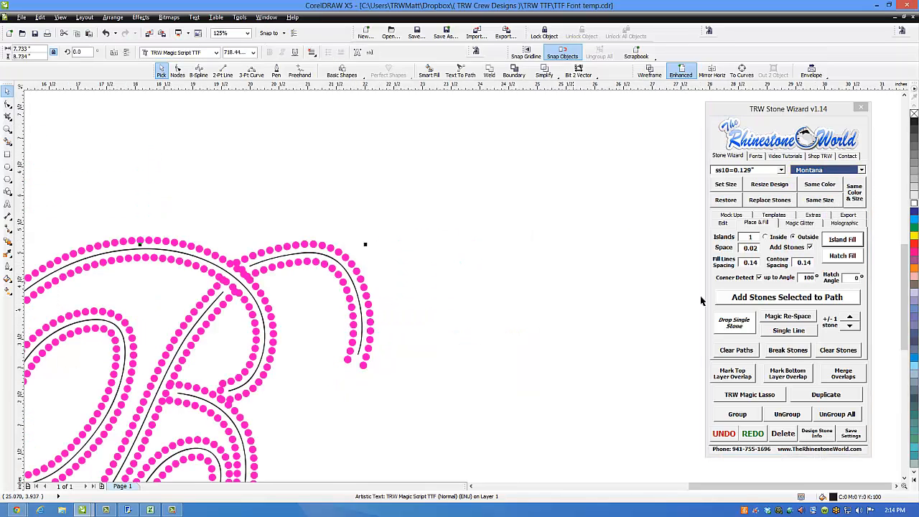
left_click(768, 297)
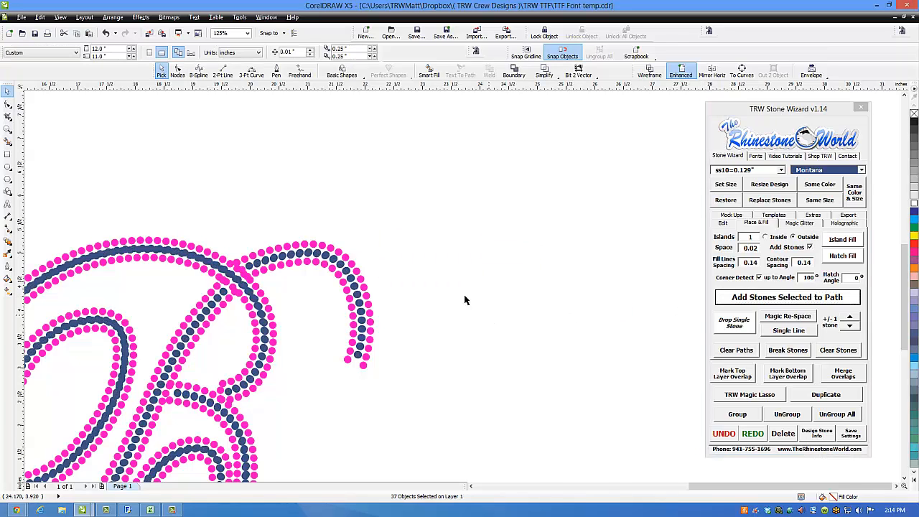
scroll(449, 278, "down", 4)
scroll(375, 323, "up", 1)
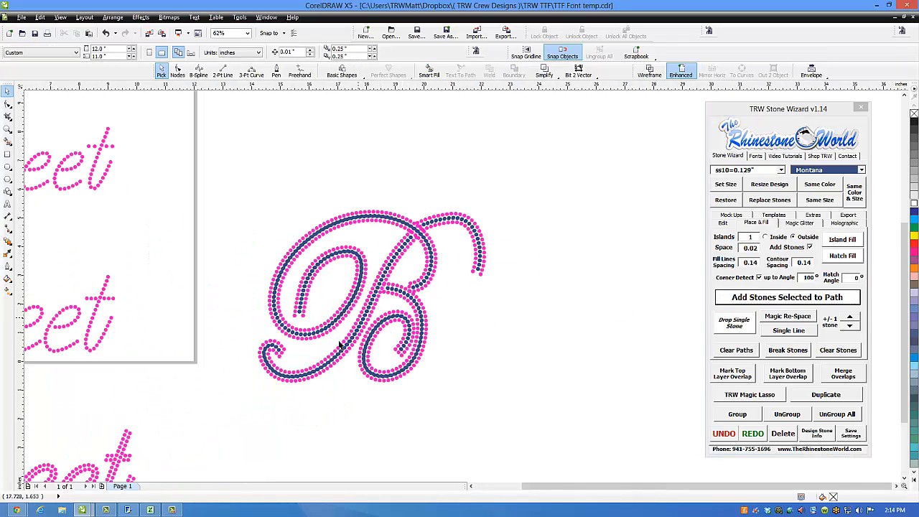
Clear the B's paths, mark the top layer overlaps across all its stones, and delete the marked stones.
left_click_drag(543, 175, 245, 412)
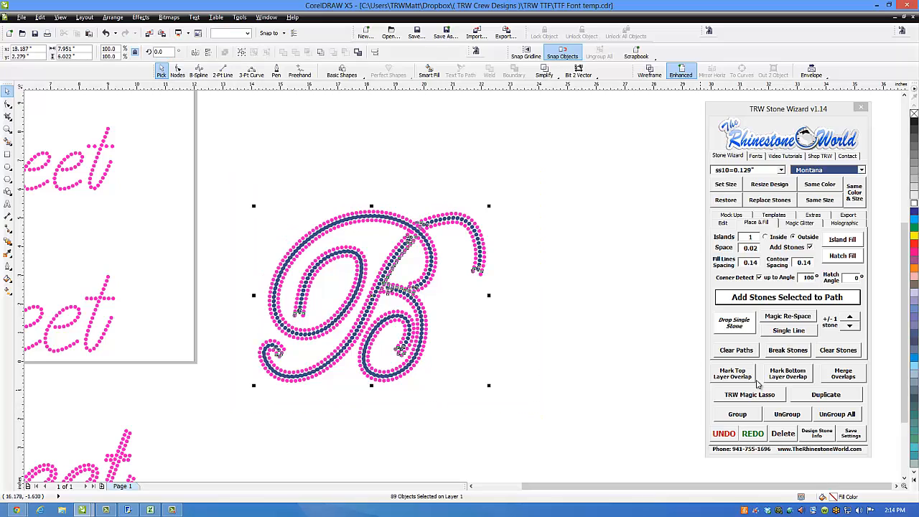
left_click(738, 351)
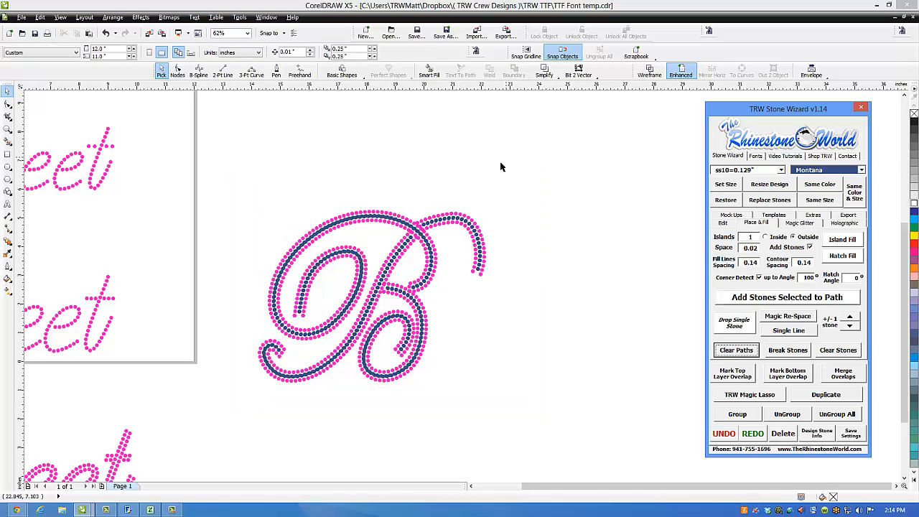
left_click_drag(506, 158, 244, 418)
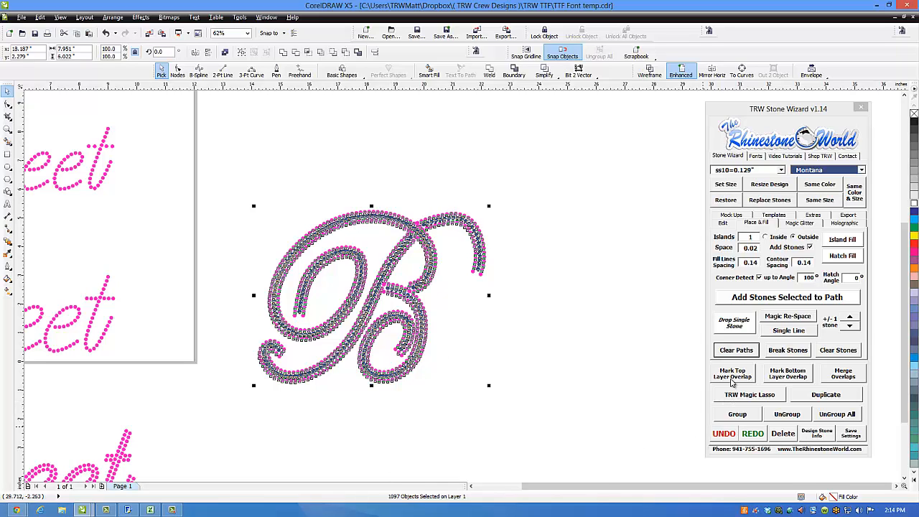
left_click(743, 380)
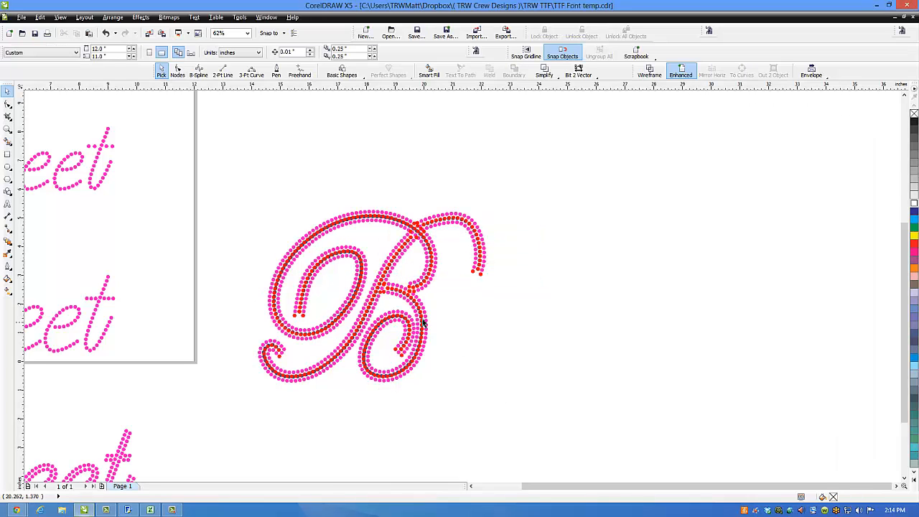
left_click_drag(431, 324, 459, 327)
key("Delete")
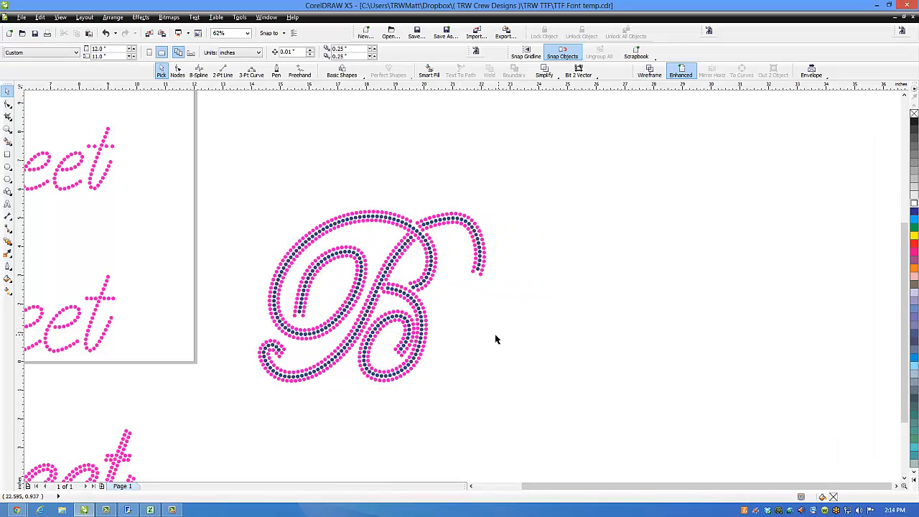
Fill the gap where the lower bowl's inner pink row meets the B's diagonal with one more pink stone.
scroll(455, 326, "down", 1)
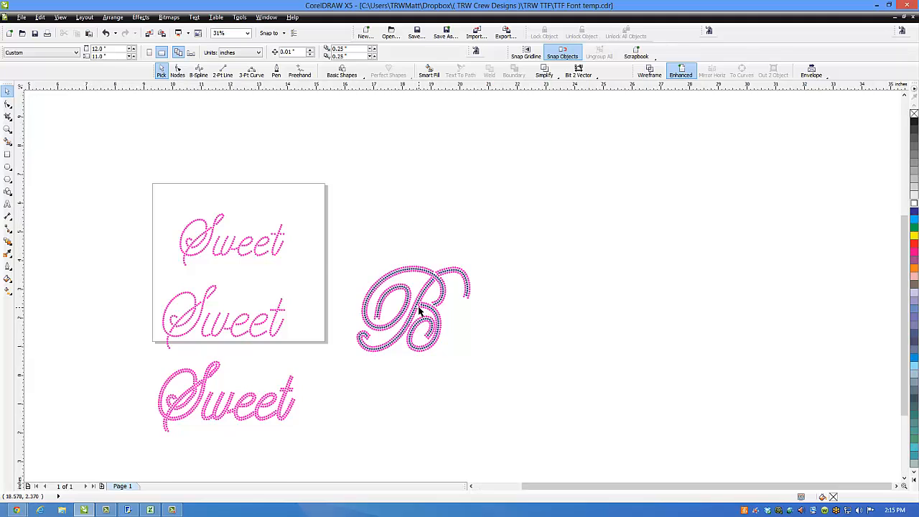
scroll(431, 314, "up", 5)
left_click_drag(375, 294, 370, 294)
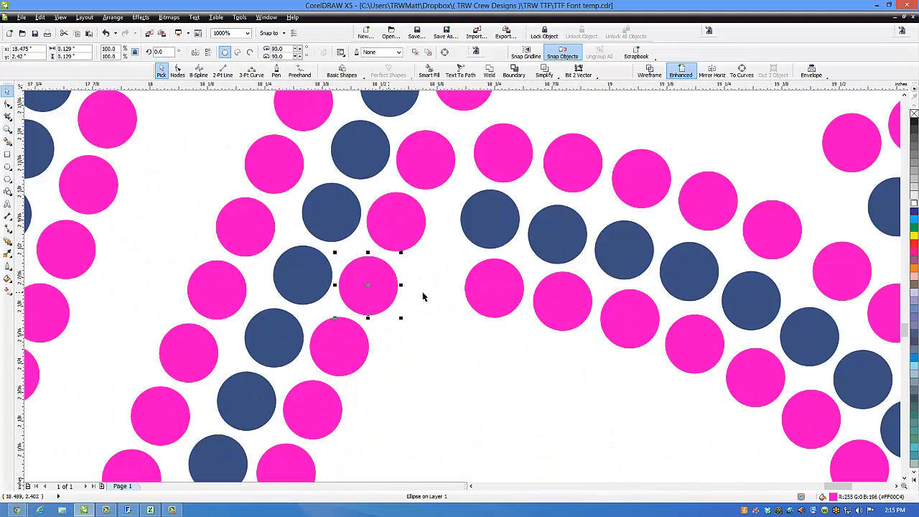
mouse_move(489, 295)
left_mouse_down()
mouse_move(433, 283)
mouse_move(492, 296)
left_mouse_up()
scroll(492, 335, "down", 8)
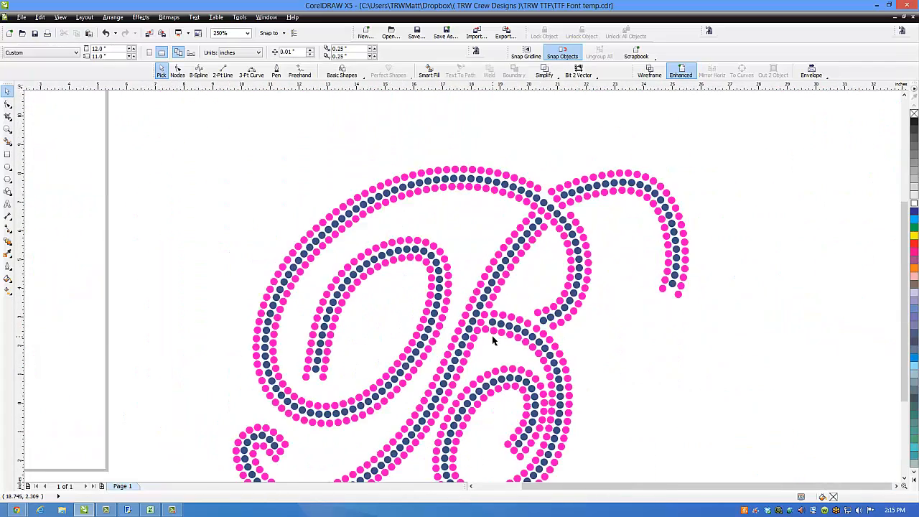
Lower the upper bowl's last Montana stone and add a pink stone bridging its inner row to the lower bowl.
scroll(535, 329, "up", 9)
scroll(478, 352, "down", 2)
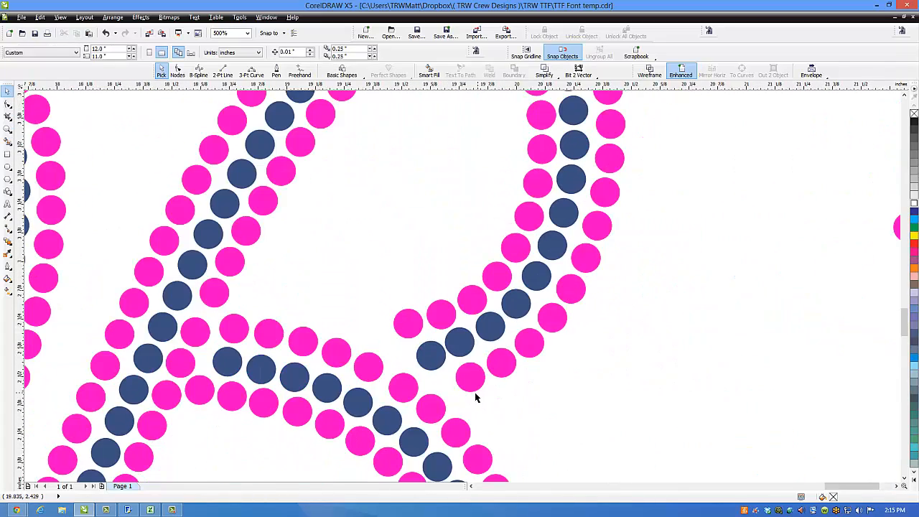
scroll(474, 393, "up", 2)
left_click_drag(392, 345, 394, 357)
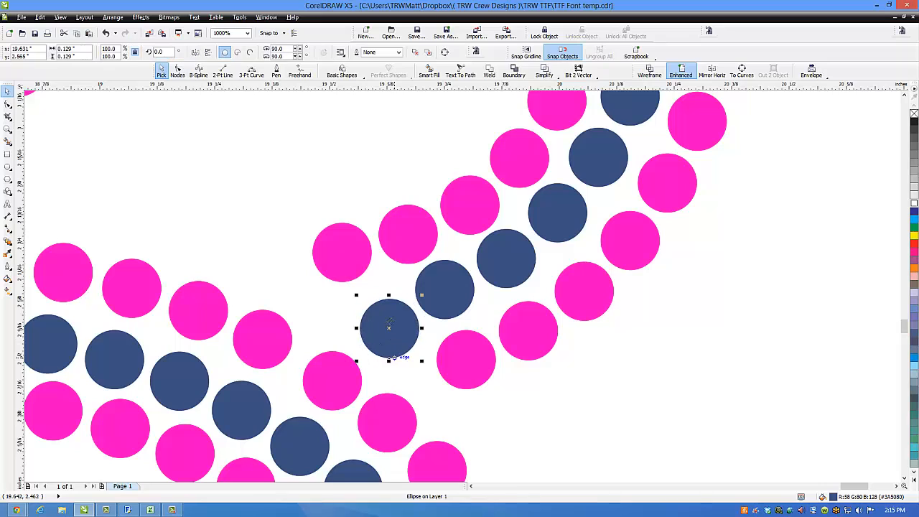
left_click_drag(353, 273, 312, 309)
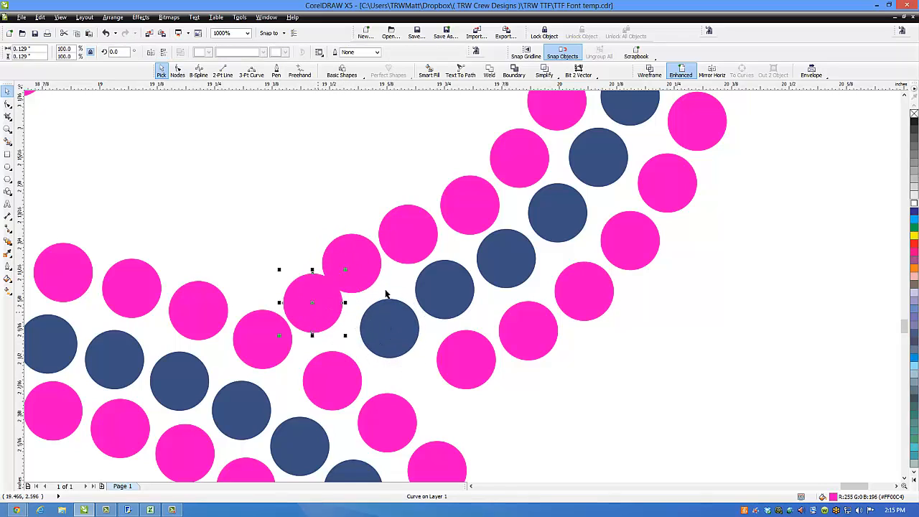
Spread the pink stones evenly where the upper bowl's inner row joins the lower bowl's top row.
left_click_drag(473, 217, 469, 204)
left_click_drag(407, 237, 406, 235)
left_click_drag(368, 266, 378, 273)
left_click_drag(278, 357, 294, 351)
left_click_drag(316, 294, 312, 293)
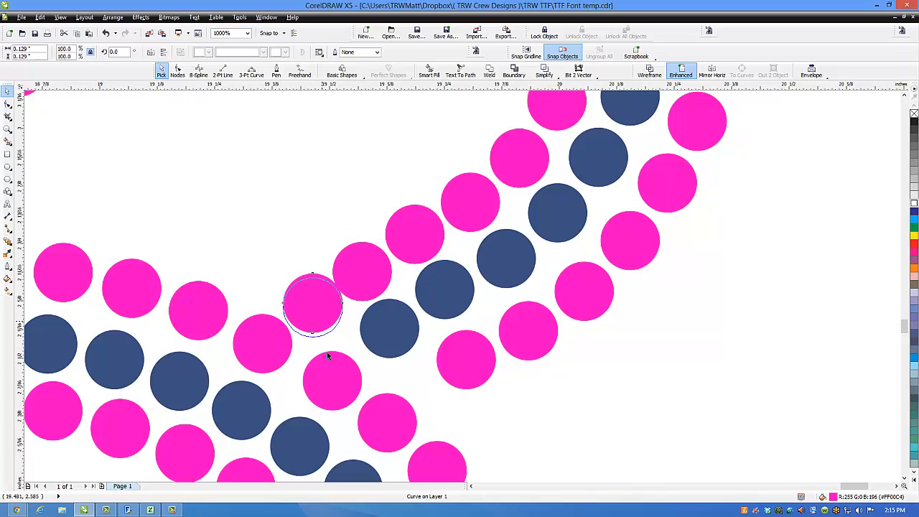
left_click_drag(337, 381, 341, 385)
scroll(390, 380, "down", 3)
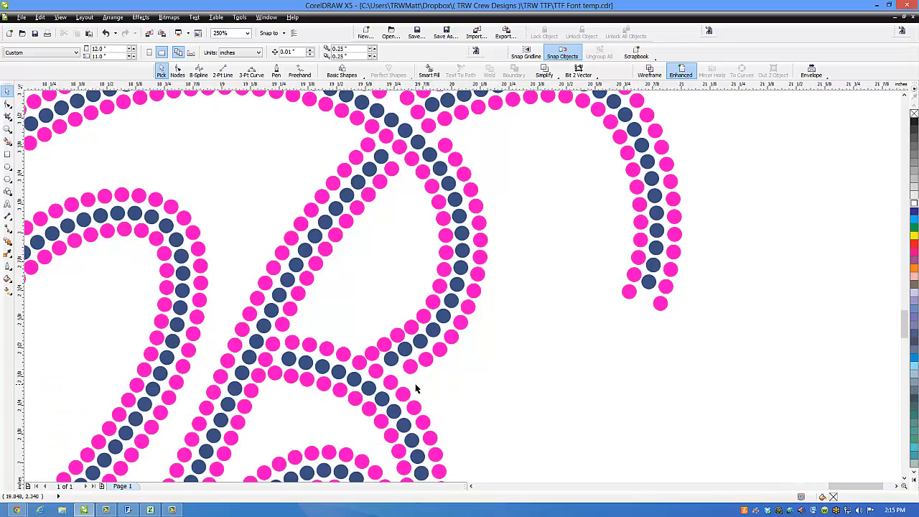
Add a pink stone at the lower end of the upper bowl's outer row, beside the lower bowl.
scroll(416, 390, "up", 3)
left_click_drag(391, 326, 363, 343)
scroll(393, 334, "down", 2)
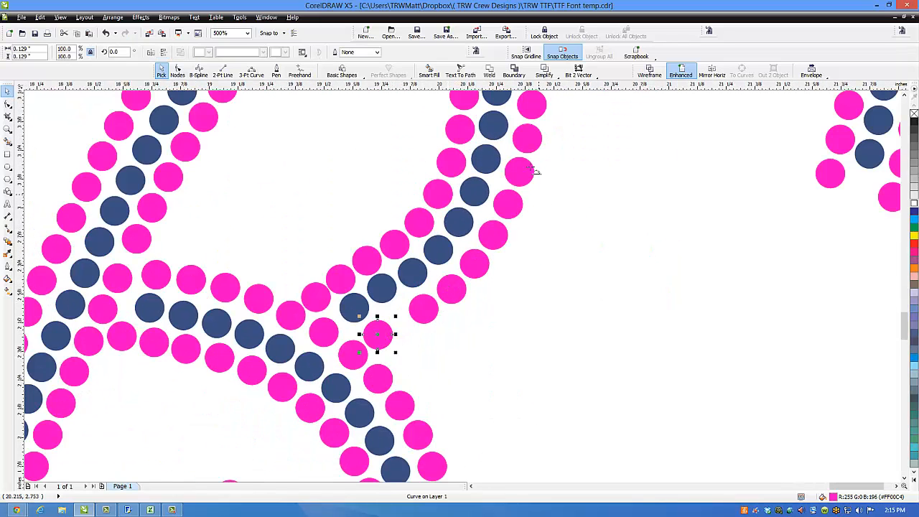
Re-space the pink stones of the upper bowl's outer row along a three-point curve down to the lower bowl, clearing the path.
key("F5")
left_click_drag(527, 138, 378, 335)
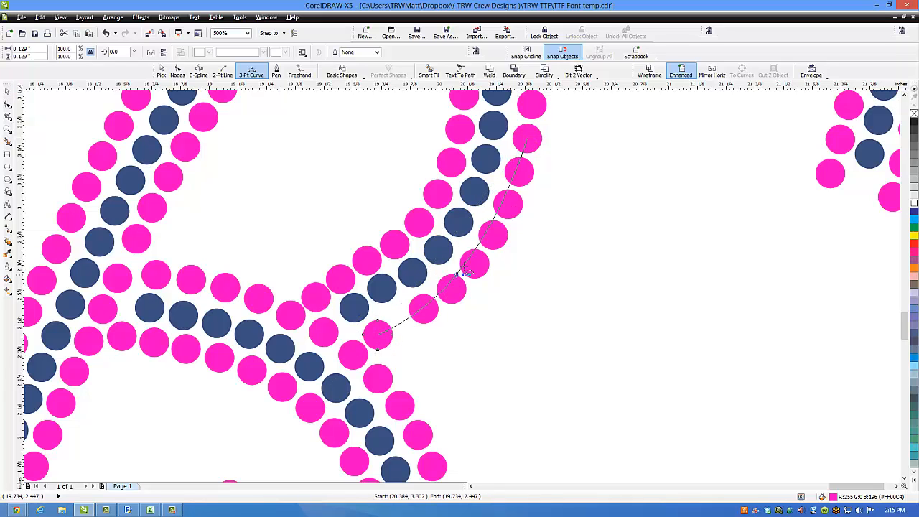
left_click(476, 266)
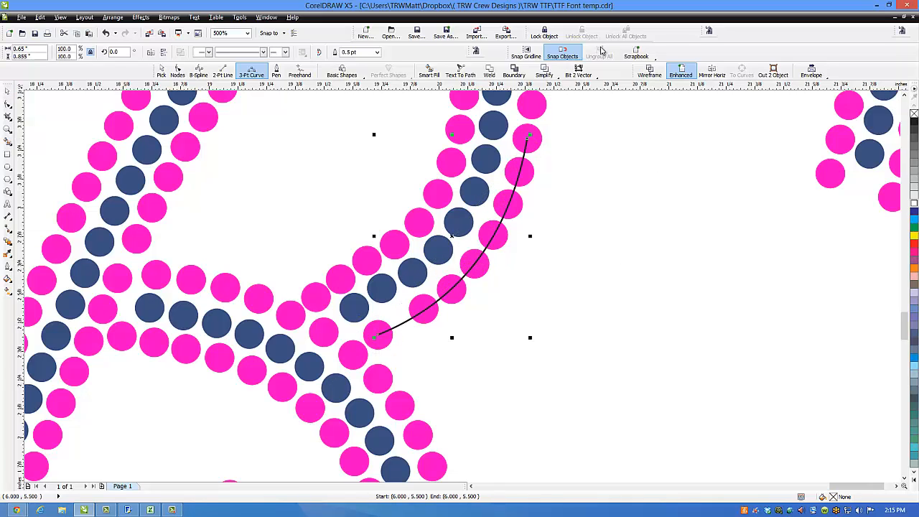
left_click(476, 52)
left_click(762, 296)
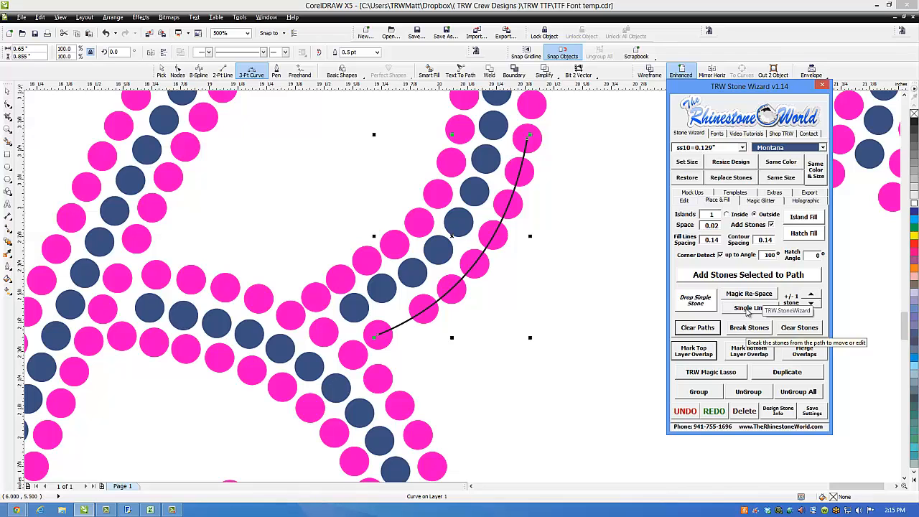
left_click(705, 334)
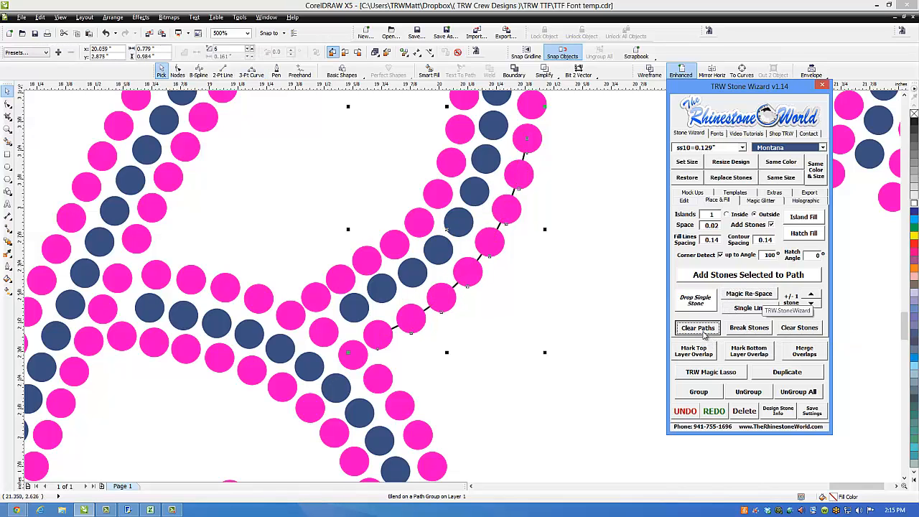
left_click(548, 305)
Fill the gap between the two pink end stones at the open tip of the B's inner curl.
scroll(548, 305, "down", 3)
scroll(548, 305, "down", 2)
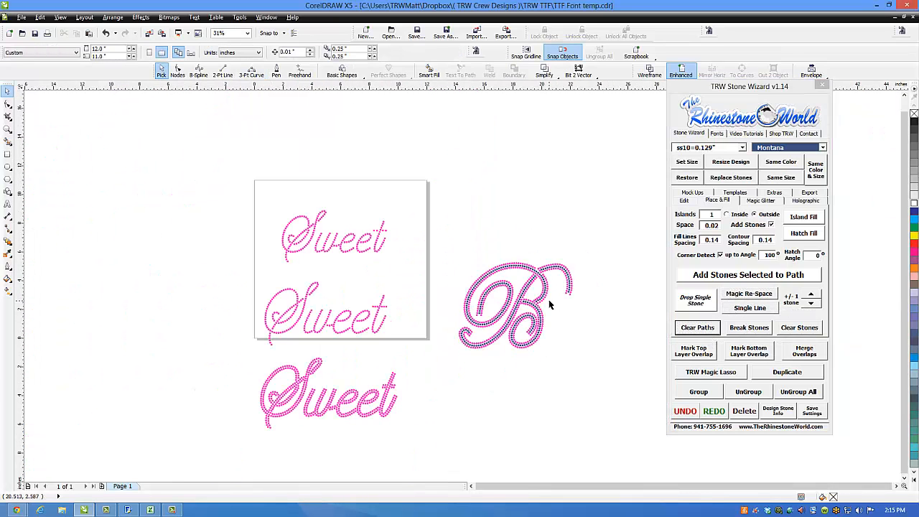
scroll(481, 312, "up", 4)
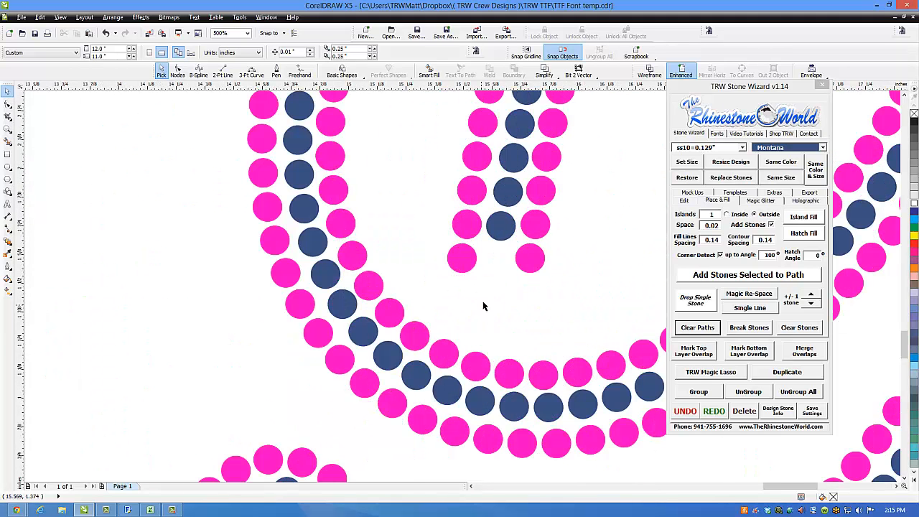
left_click_drag(582, 308, 410, 233)
left_click(685, 200)
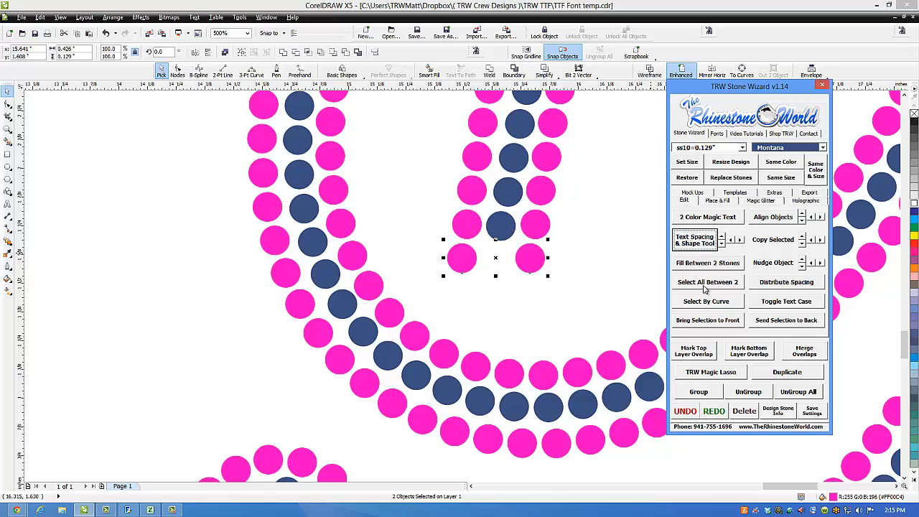
left_click(709, 262)
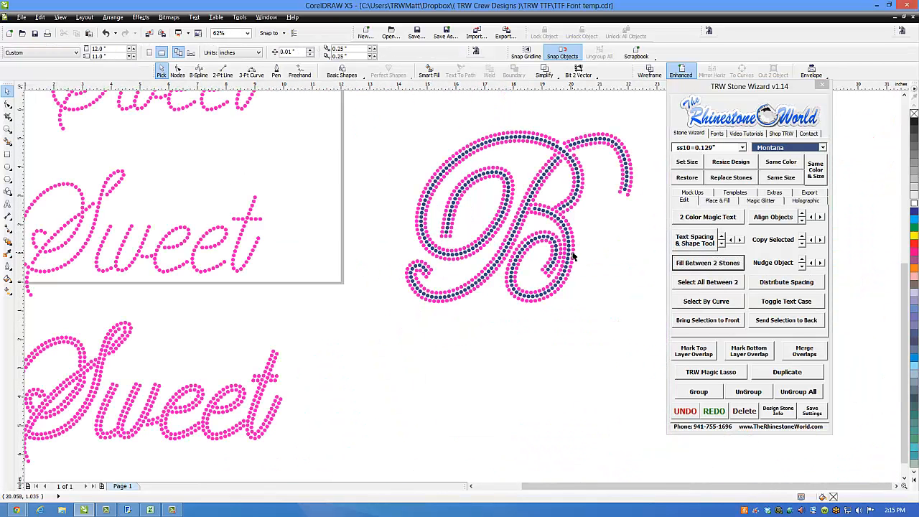
Delete the three "Sweet" designs and the triple-row B from the workspace.
scroll(573, 256, "down", 1)
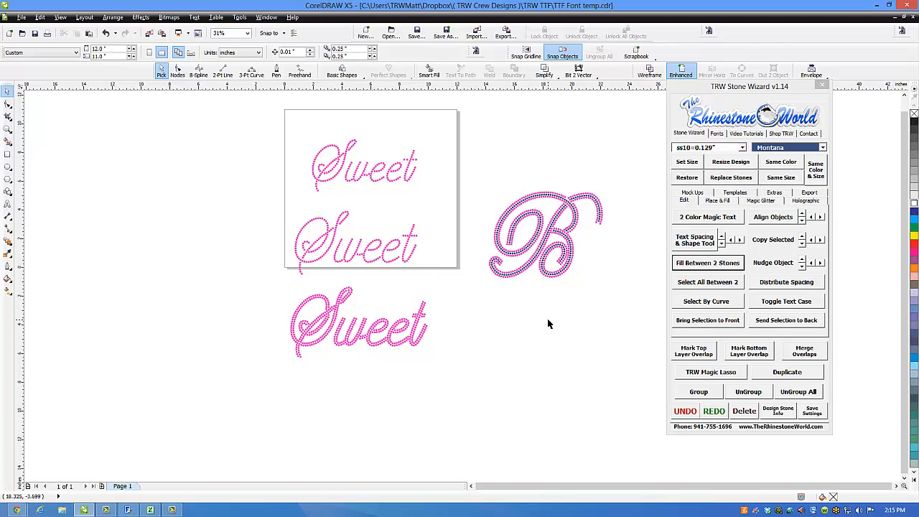
left_click_drag(604, 119, 201, 399)
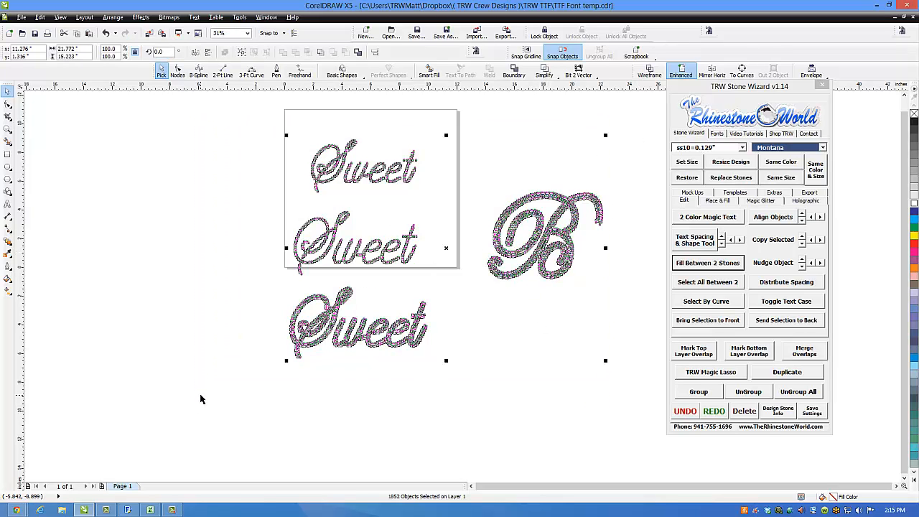
key("Delete")
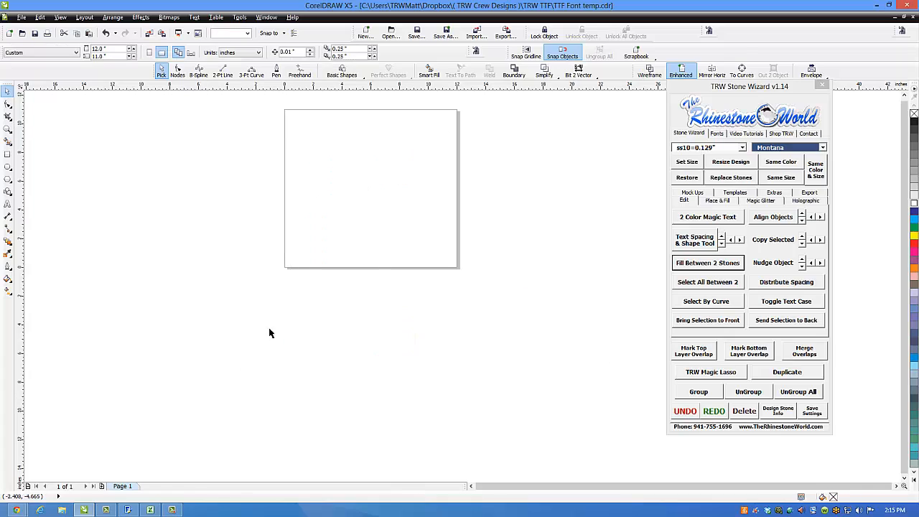
Add the artistic text "Baseball" on the page.
left_click(7, 207)
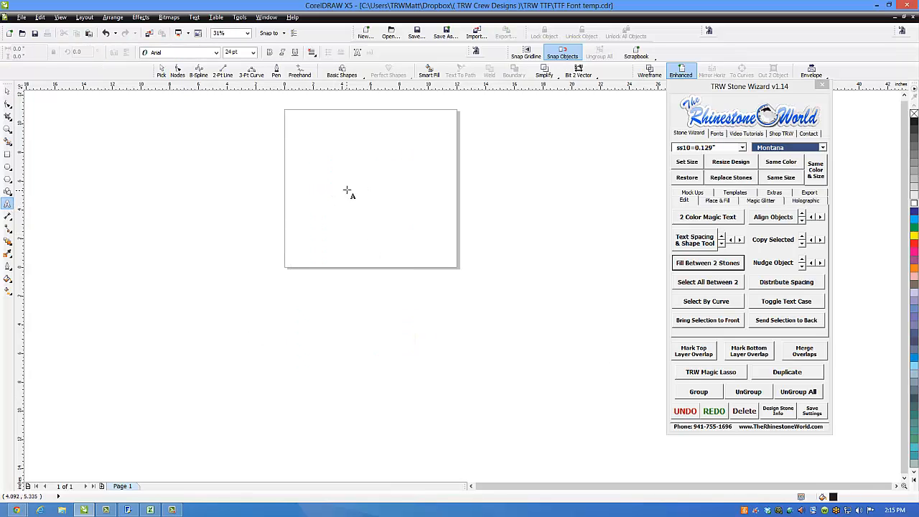
left_click(353, 204)
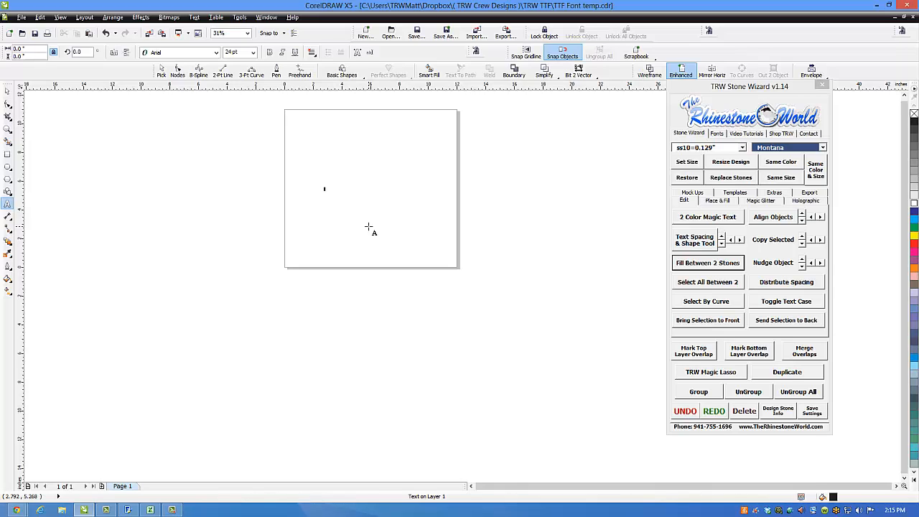
type("Baseball")
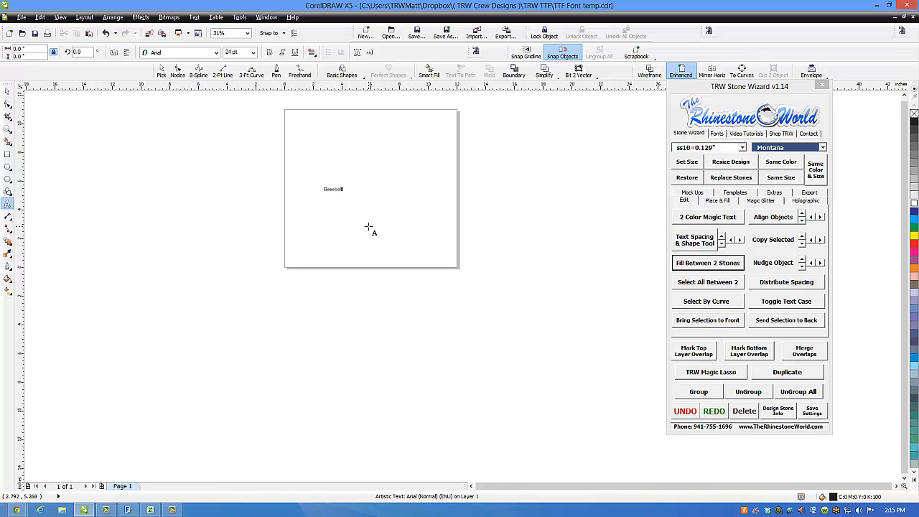
key("Escape")
Enlarge the "Baseball" text to about 9.27 in wide and reposition it fully inside the page.
left_click_drag(346, 196, 437, 244)
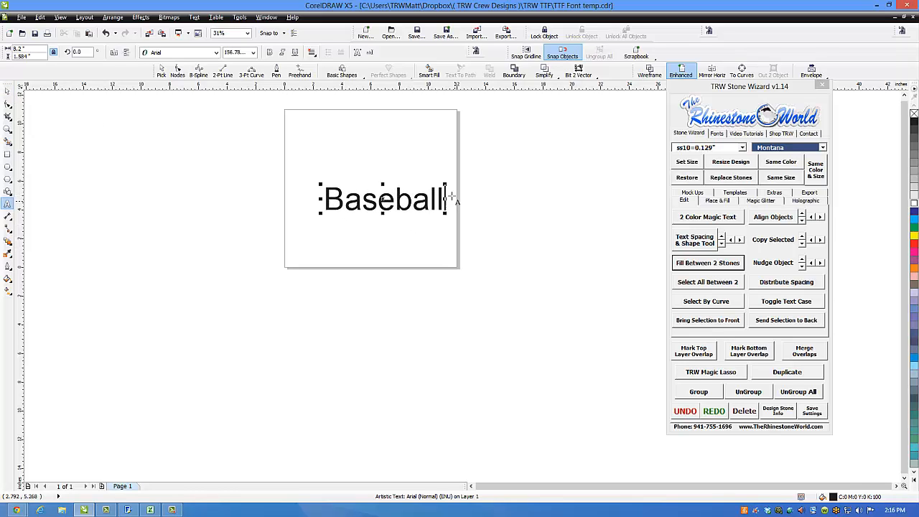
scroll(449, 199, "up", 1)
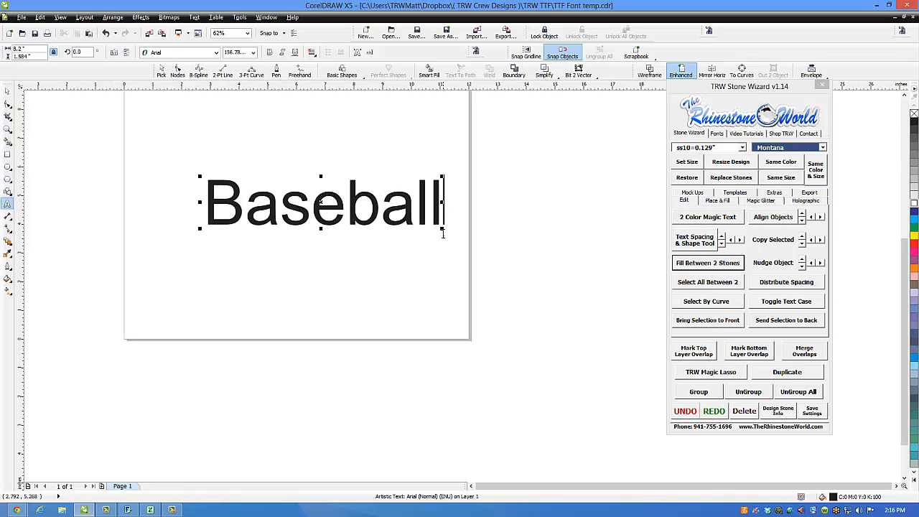
left_click_drag(443, 230, 473, 255)
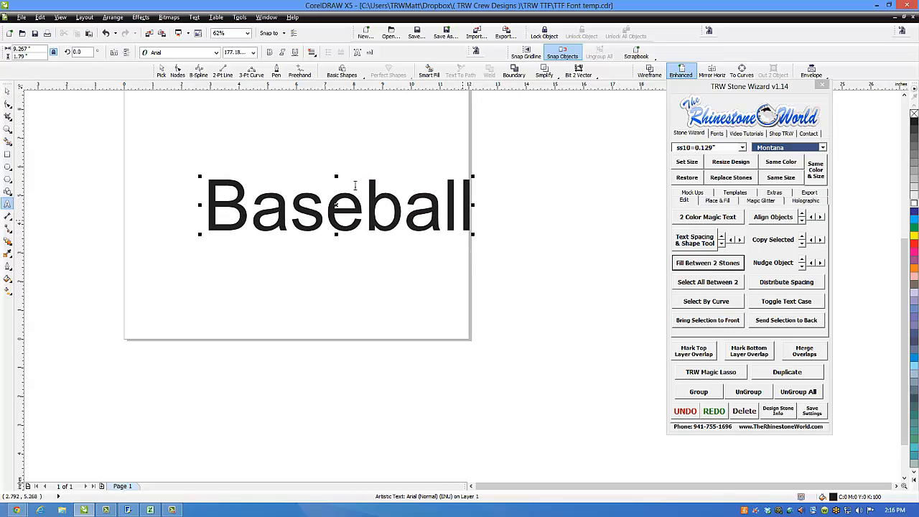
left_click(7, 91)
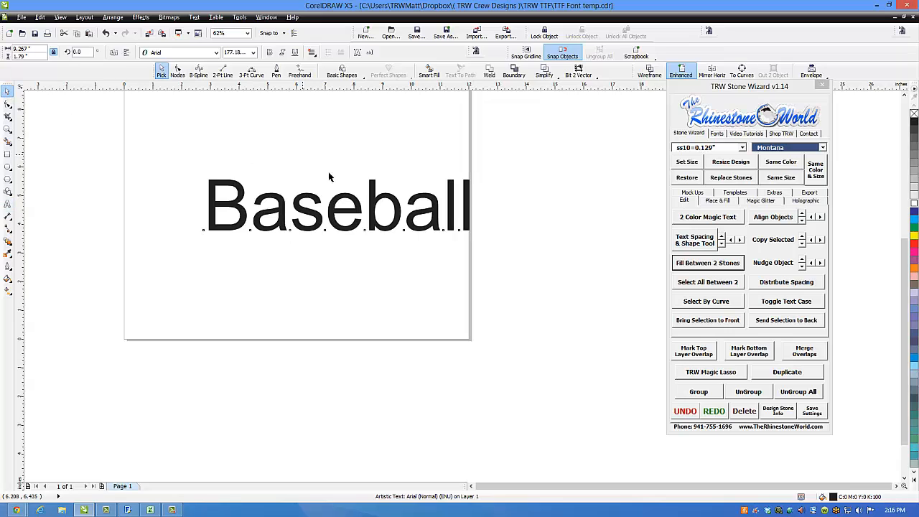
left_click_drag(329, 177, 290, 189)
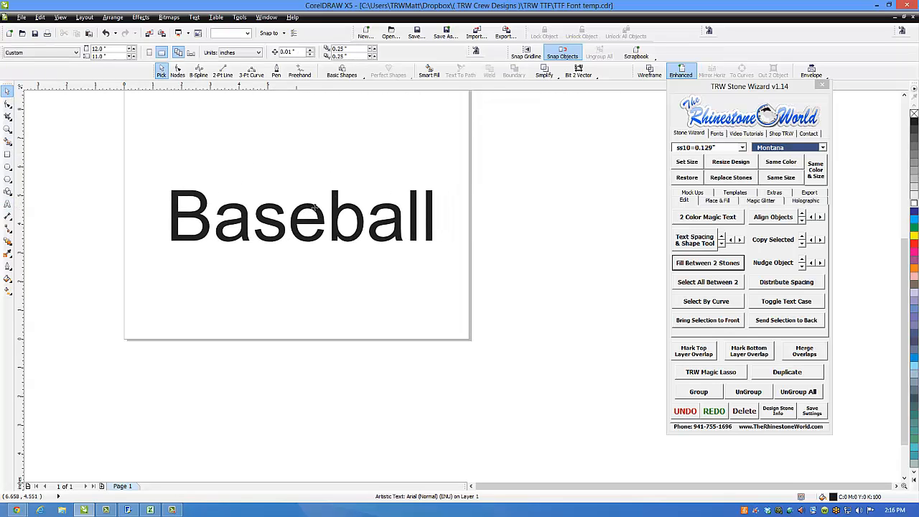
Apply the TRW Magic Script TTF font to "Baseball" and enlarge it to about 9.57 in wide.
left_click(717, 135)
double_click(722, 321)
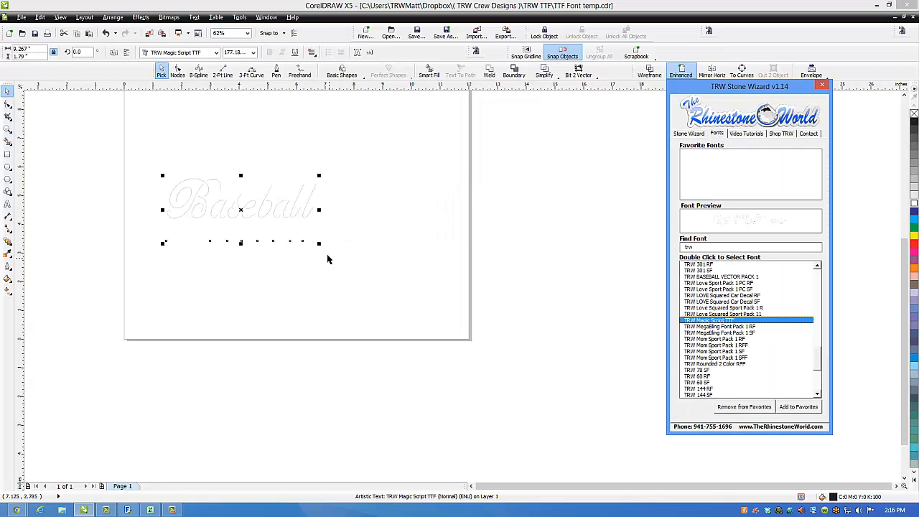
left_click_drag(318, 245, 444, 310)
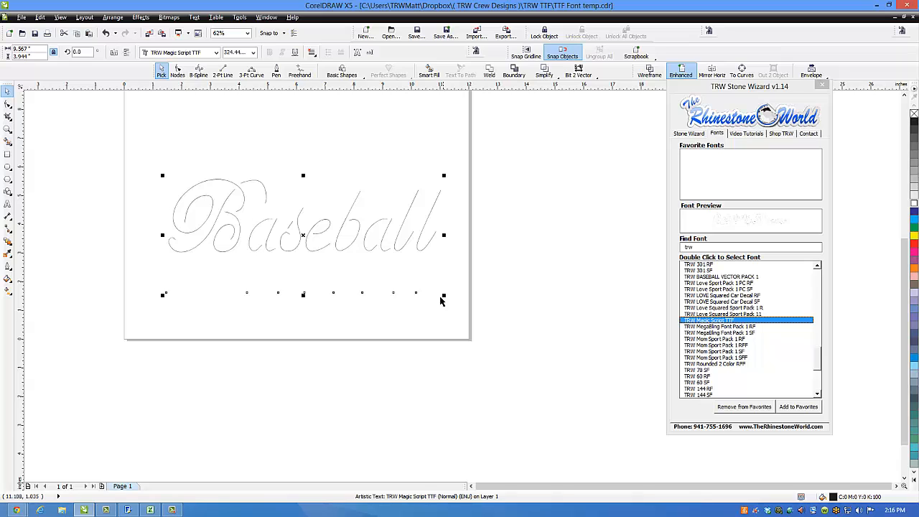
Tighten the letter spacing of "Baseball" so the script letters join, making the text about 9.2 in wide.
left_click(688, 133)
left_click(694, 240)
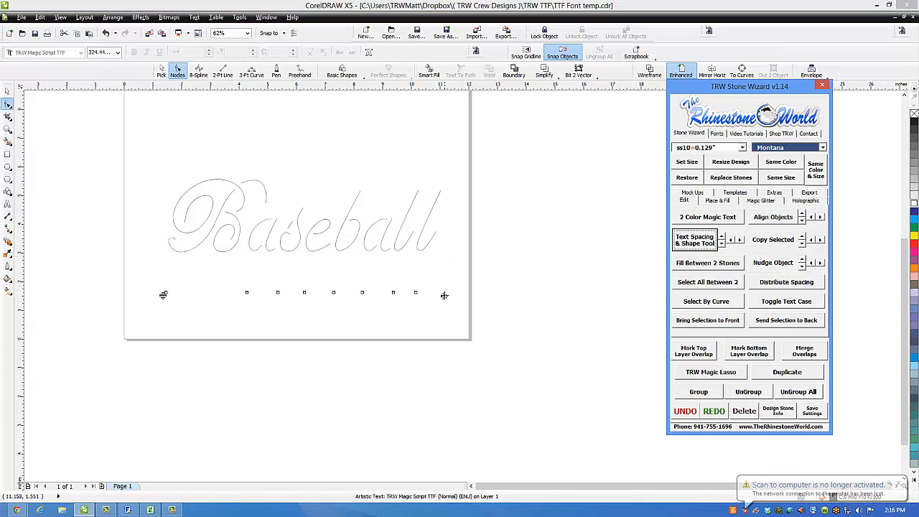
left_click_drag(444, 295, 430, 299)
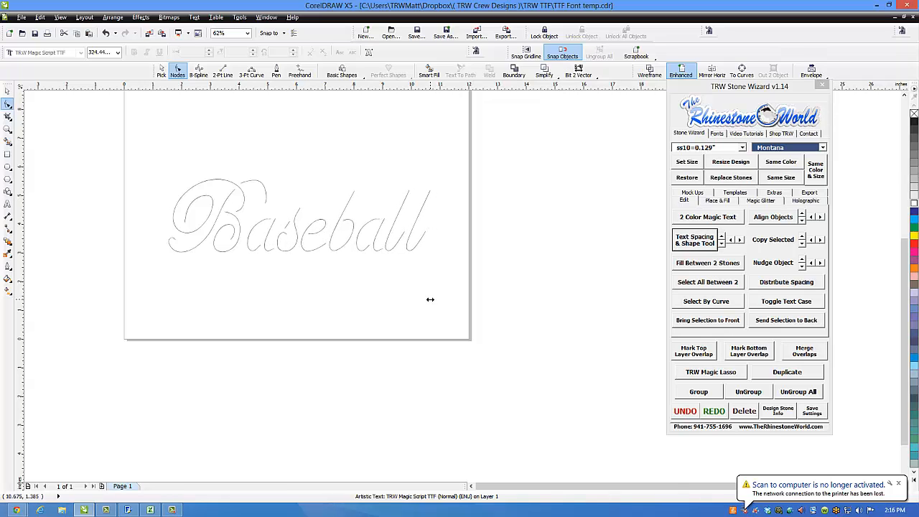
left_click(691, 237)
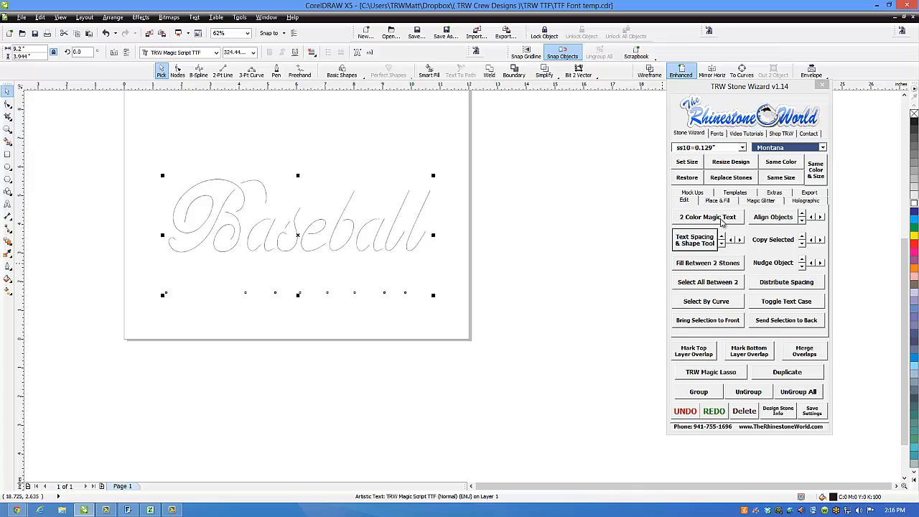
left_click(650, 182)
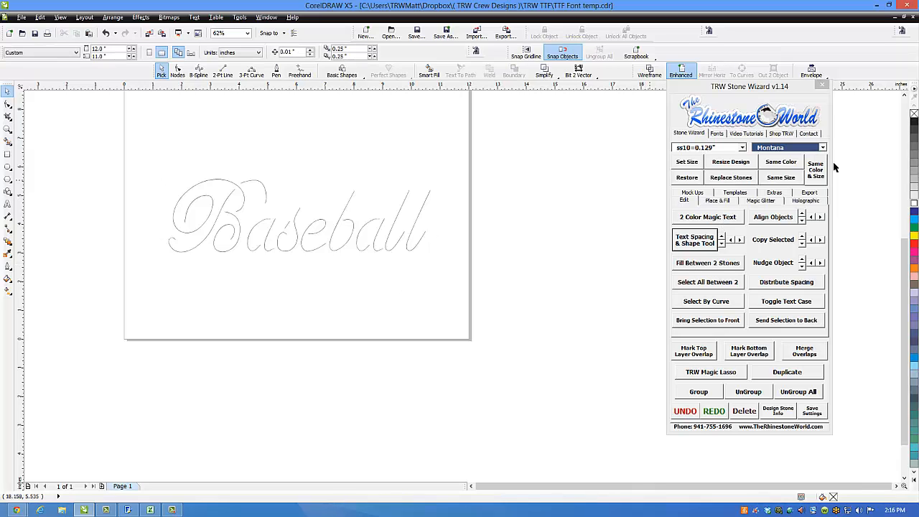
Add ss10 Citrine stones with 0.02 spacing along the "Baseball" letter paths.
left_click(823, 147)
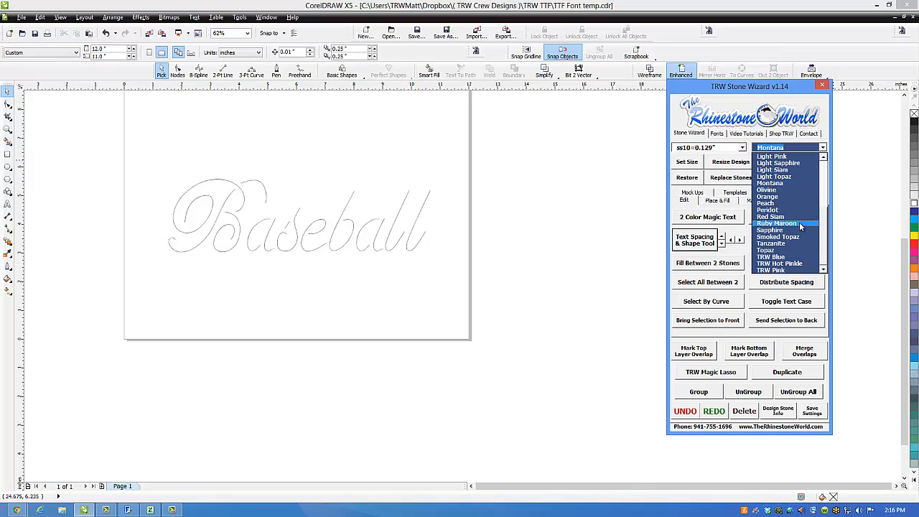
scroll(825, 204, "up", 5)
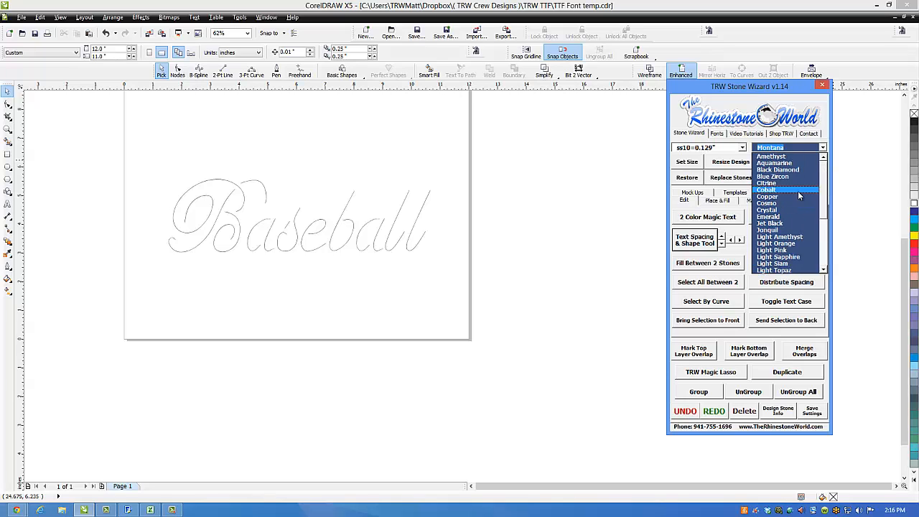
left_click(797, 182)
left_click(703, 244)
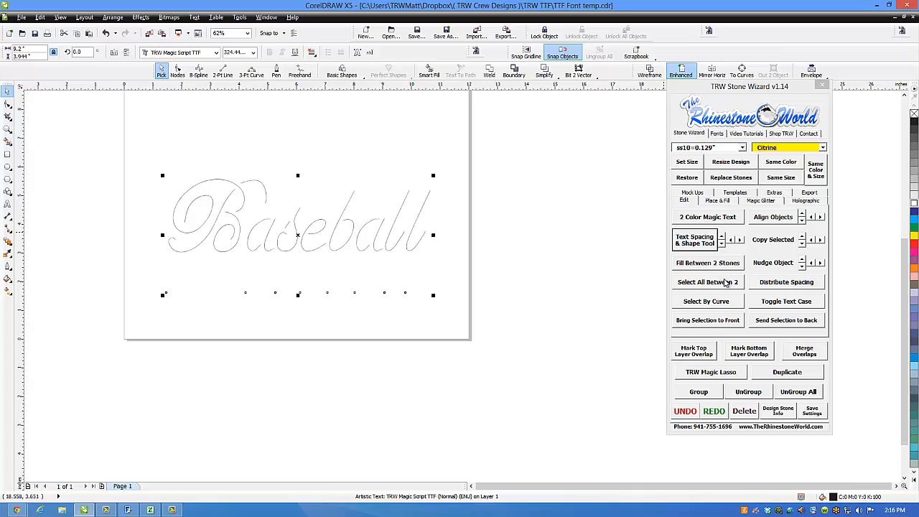
left_click(718, 201)
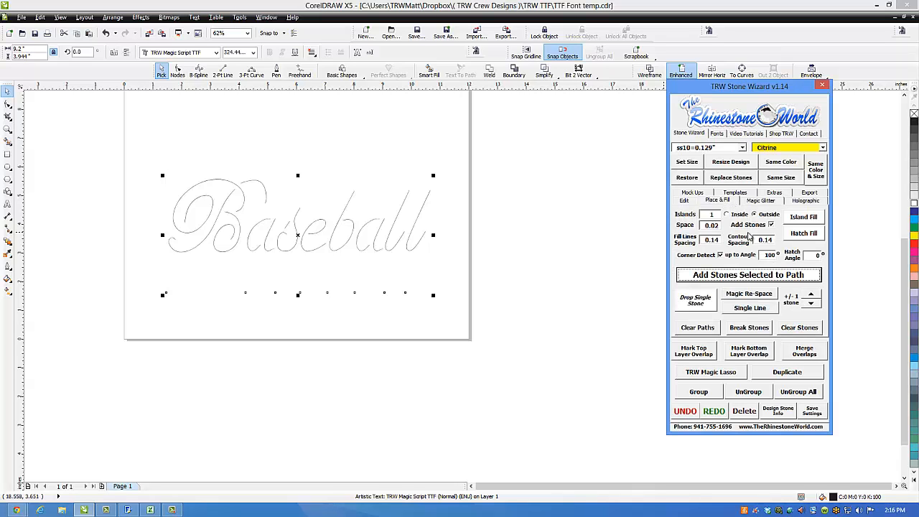
left_click(739, 277)
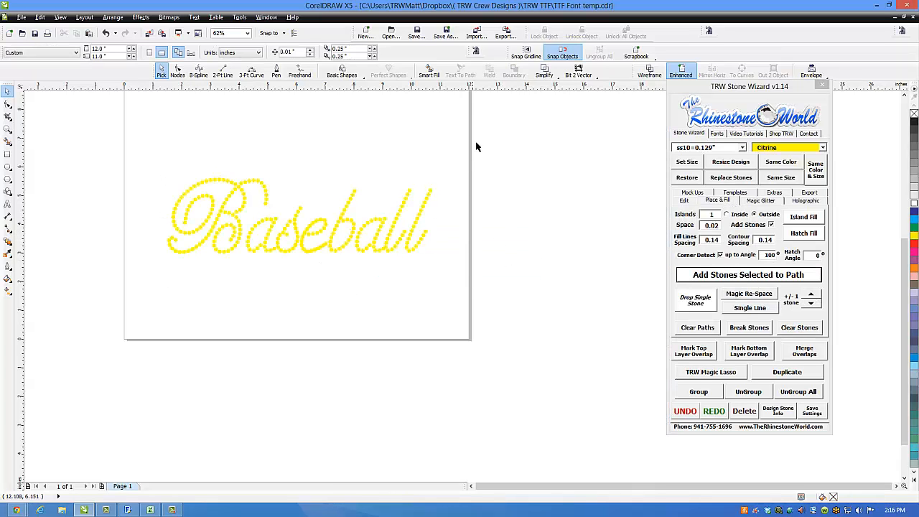
Clear the paths from the Citrine "Baseball" stone lettering.
left_click_drag(478, 144, 112, 283)
left_click(685, 328)
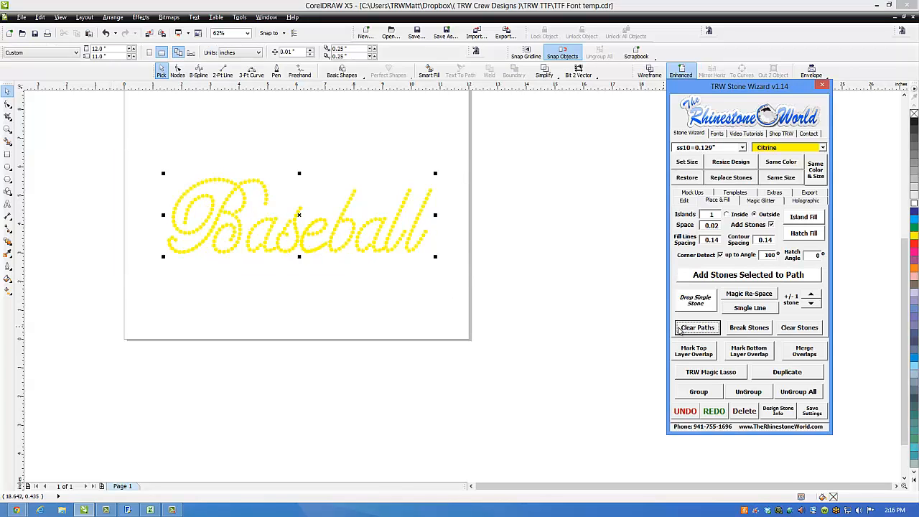
left_click(509, 196)
Mark the top-layer overlapping stones across the whole "Baseball" lettering and move the marked group about 3.8 in below it.
left_click_drag(468, 148, 109, 274)
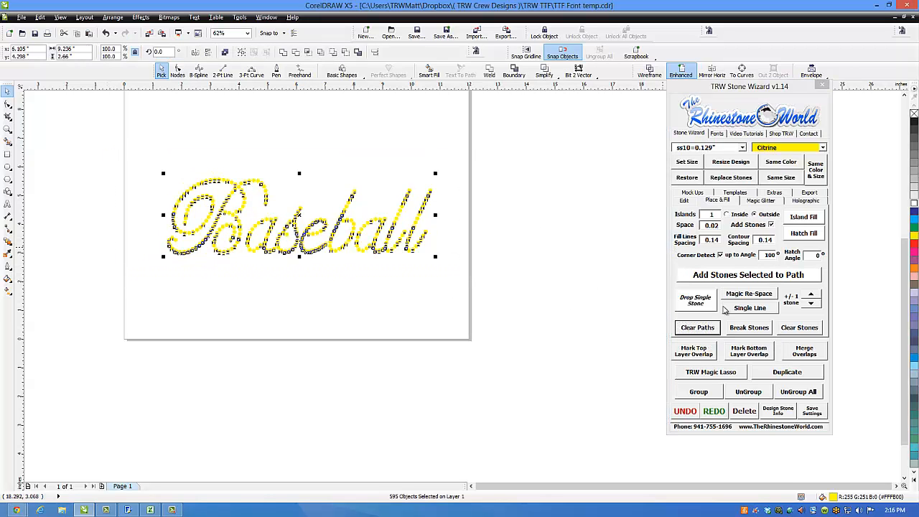
left_click(693, 351)
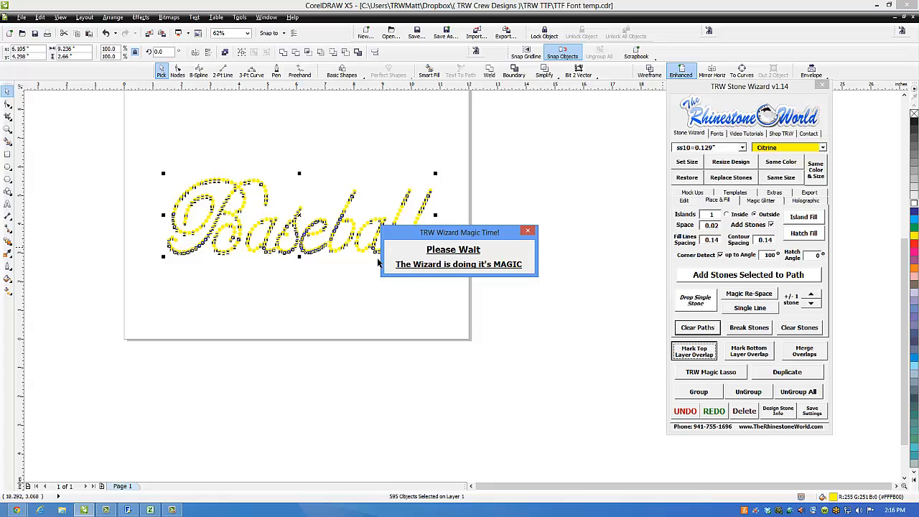
left_click_drag(376, 253, 383, 357)
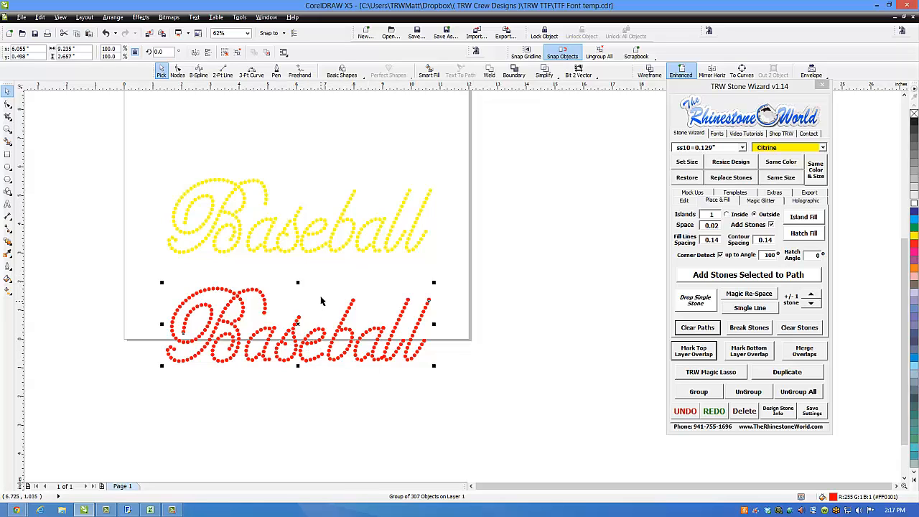
left_click(367, 310)
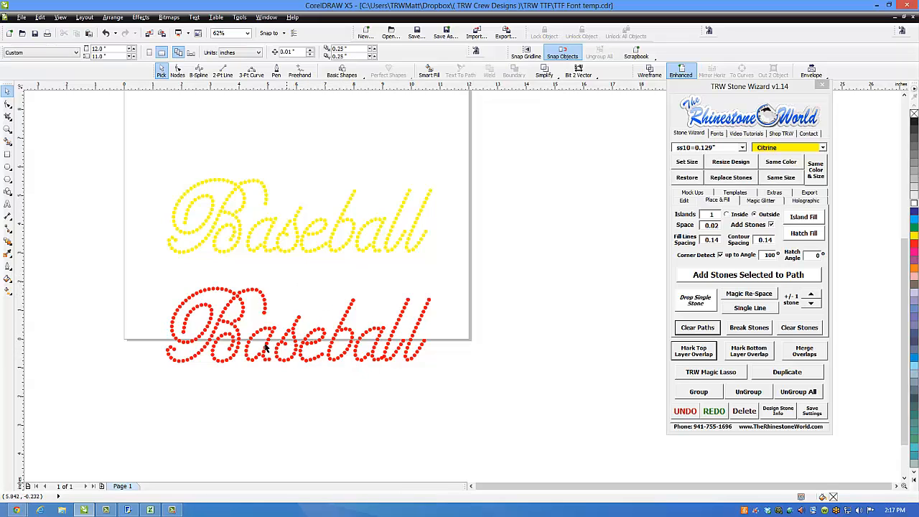
Recolor the stones of the upper "Baseball" lettering magenta.
left_click_drag(267, 235, 153, 267)
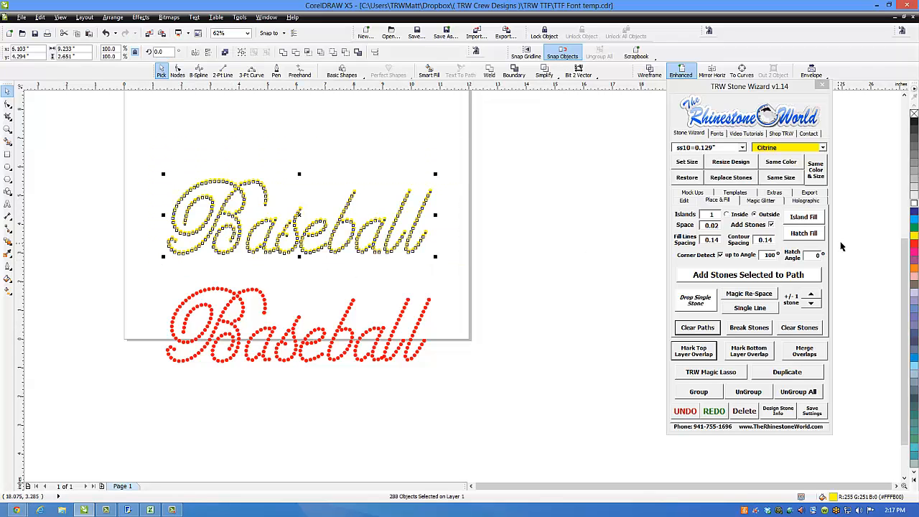
left_click(914, 246)
left_click(321, 250)
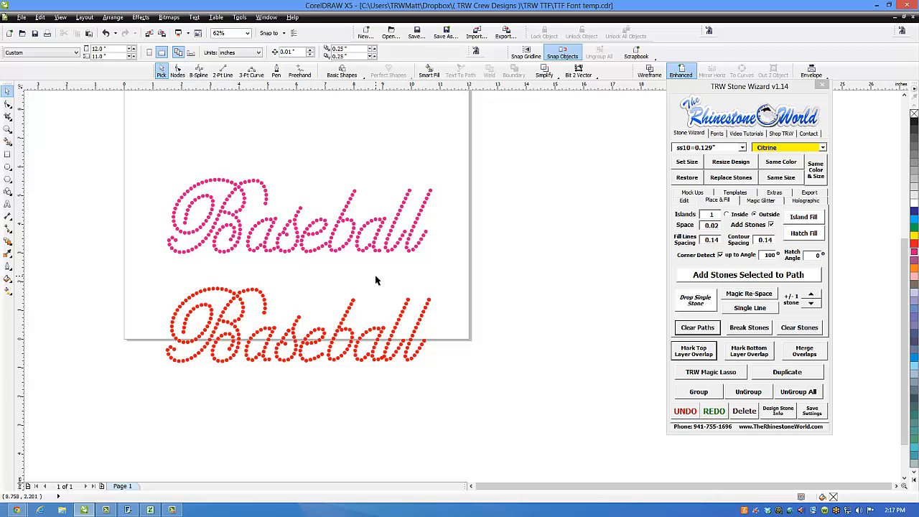
Delete the red marked "Baseball" stones below the upper lettering.
left_click_drag(460, 382, 87, 274)
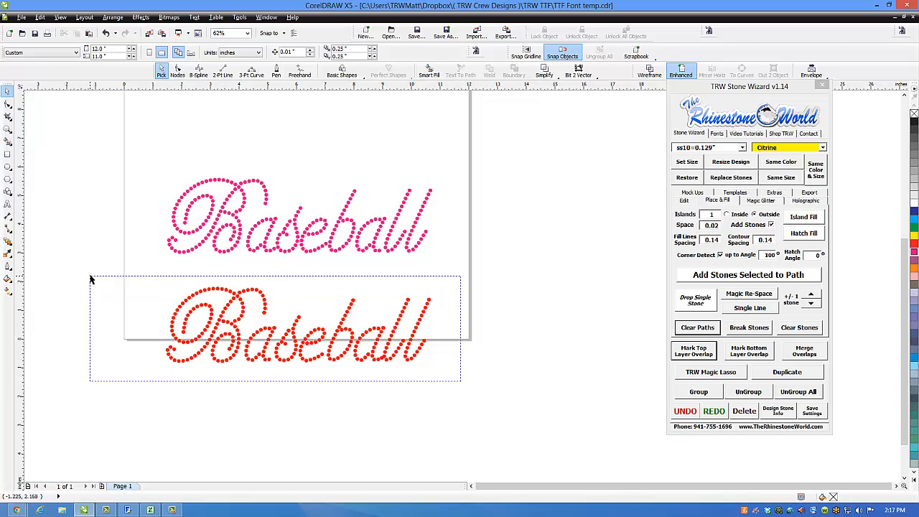
key("Delete")
Set all stones of the remaining magenta "Baseball" lettering to the Citrine stone color.
left_click_drag(357, 180, 165, 284)
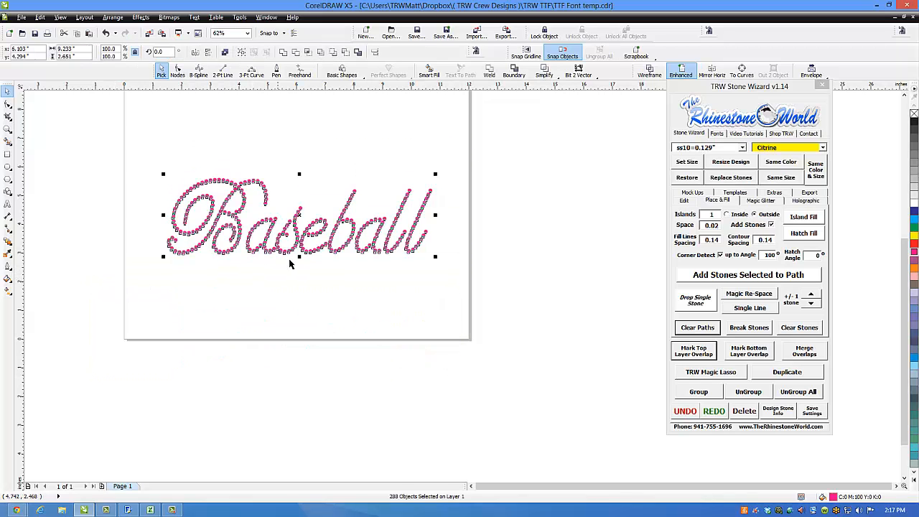
left_click(823, 148)
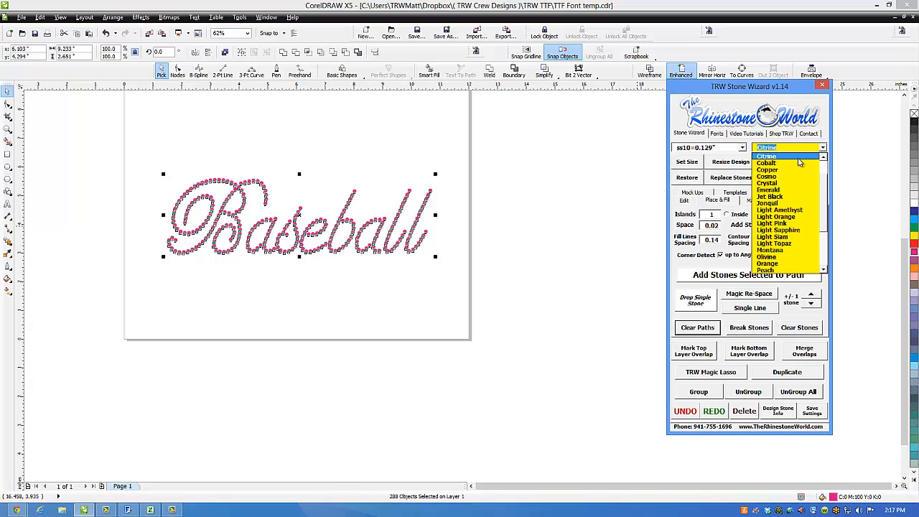
left_click(799, 163)
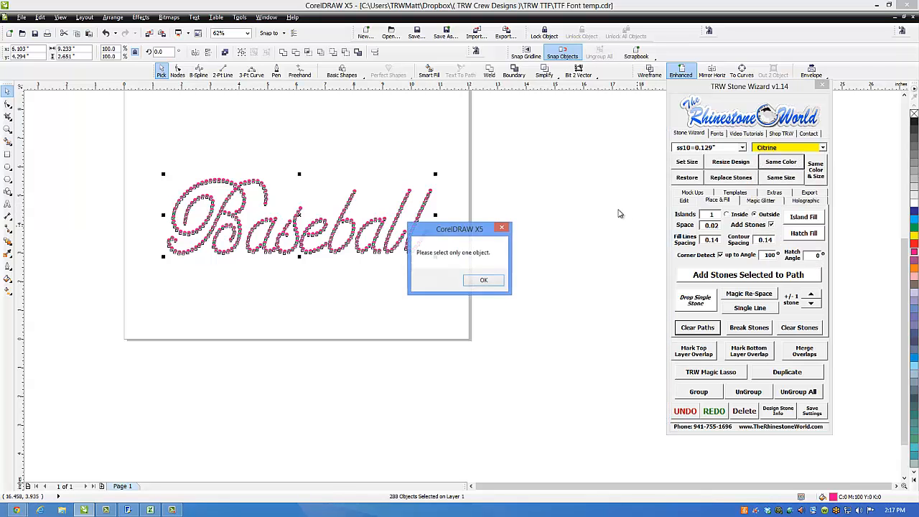
left_click(486, 281)
left_click_drag(465, 152, 125, 278)
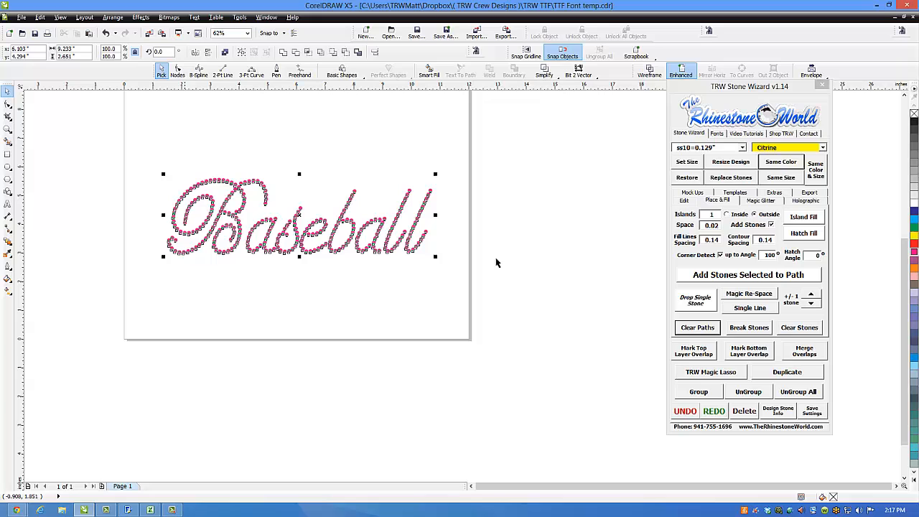
left_click(683, 321)
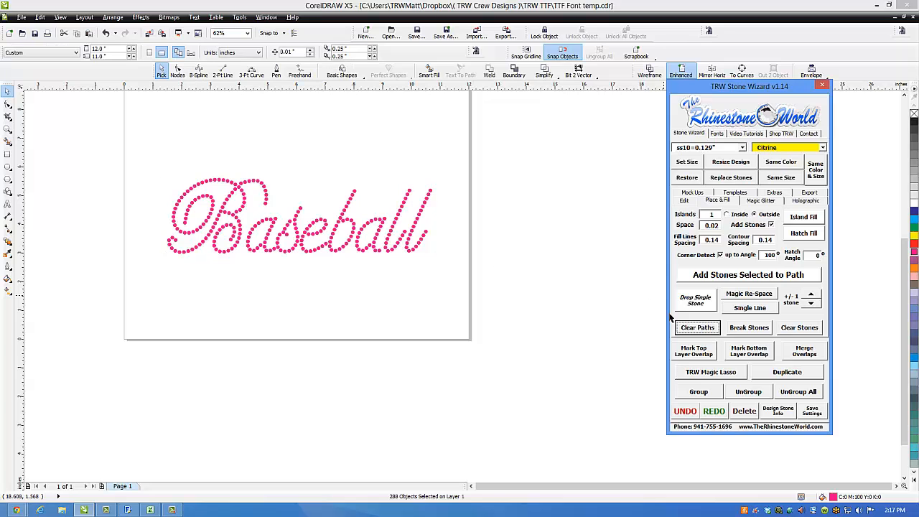
left_click(772, 153)
left_click(302, 268)
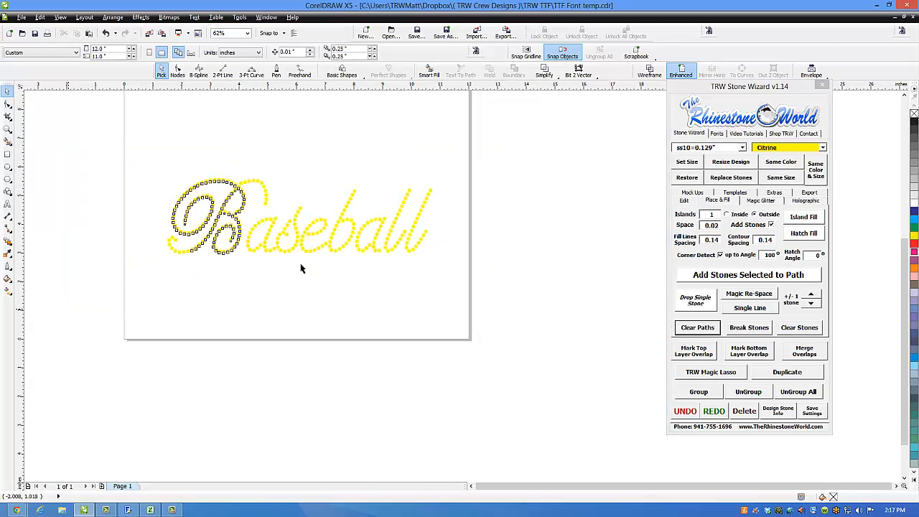
Create a basic women's long-sleeve shirt mock-up from the complete Citrine "Baseball" design.
left_click(695, 194)
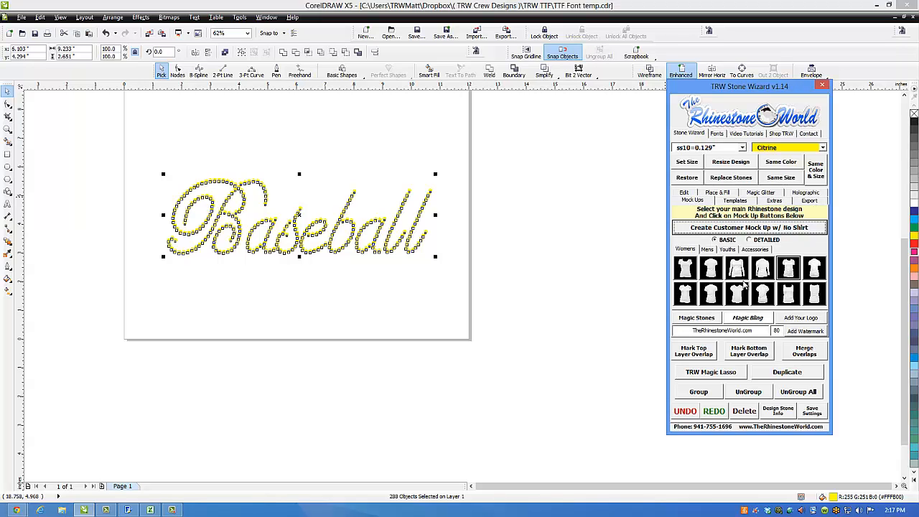
left_click(739, 271)
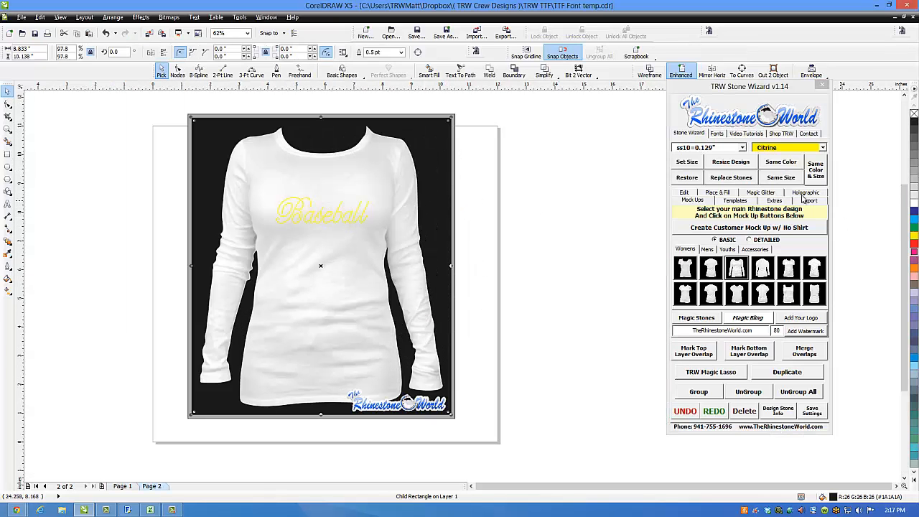
Fill the mock-up background with silver Magic Glitter and color the shirt black.
left_click(768, 195)
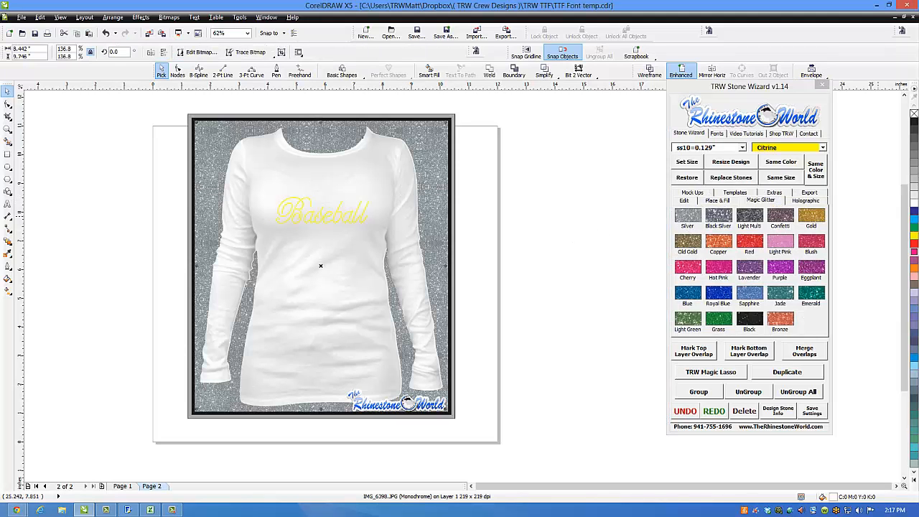
left_click(915, 123)
left_click(594, 214)
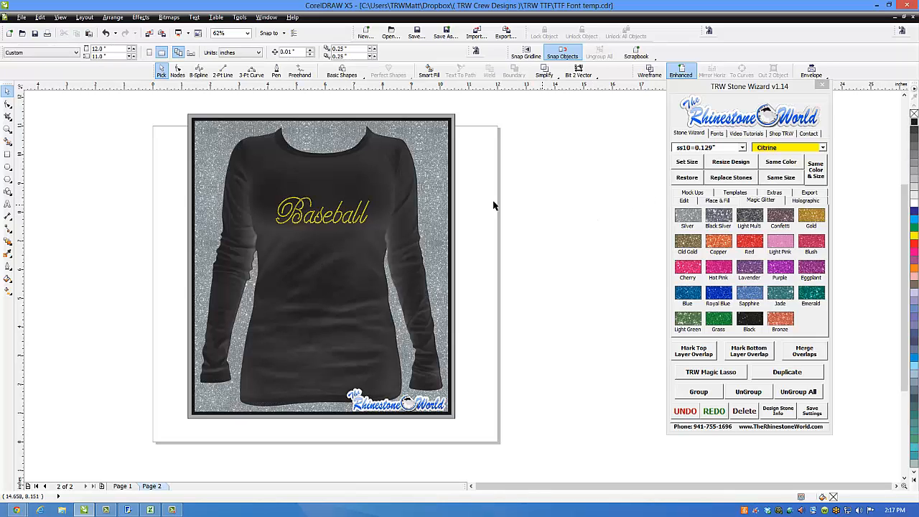
Apply Magic Stones to the whole shirt mock-up so the "Baseball" stones look like real Citrine rhinestones.
left_click(400, 241)
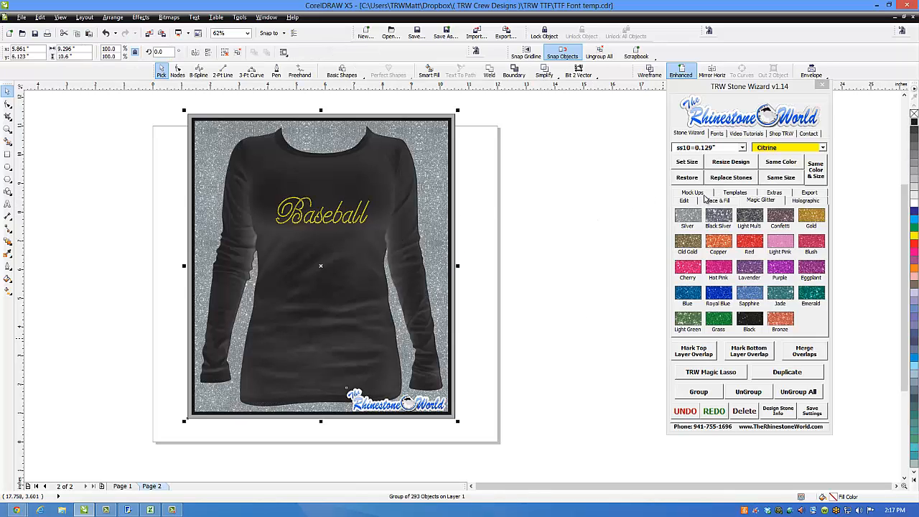
left_click(701, 194)
left_click(697, 321)
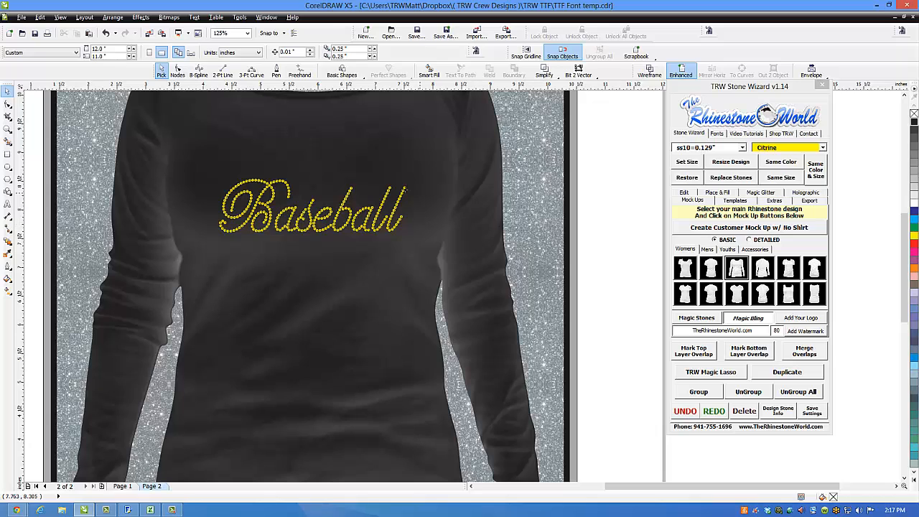
Add Magic Bling sparkles at the B's outer curve, below the a, and at the top and tail of the last l.
left_click(404, 189)
left_click_drag(405, 190, 223, 199)
left_click(400, 216)
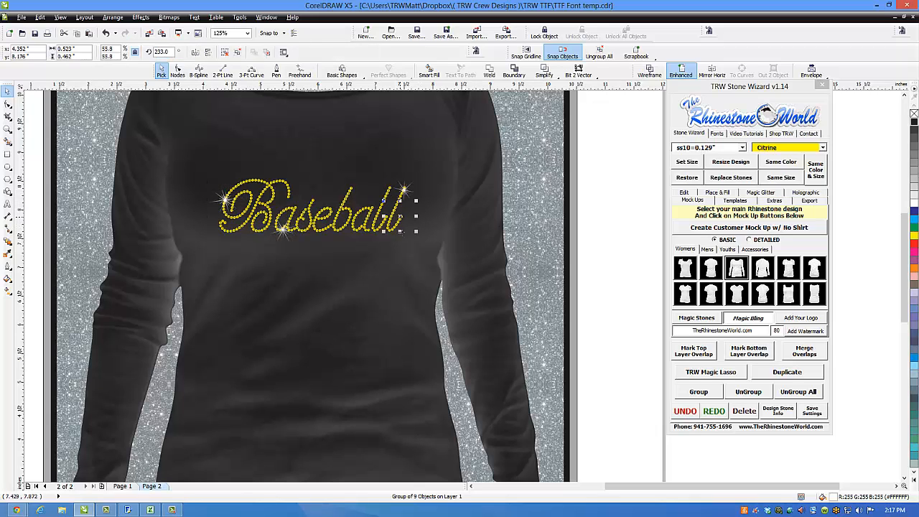
Try Magic Stones on the sparkle at the tail of the last l and inspect the effect up close.
left_click(686, 316)
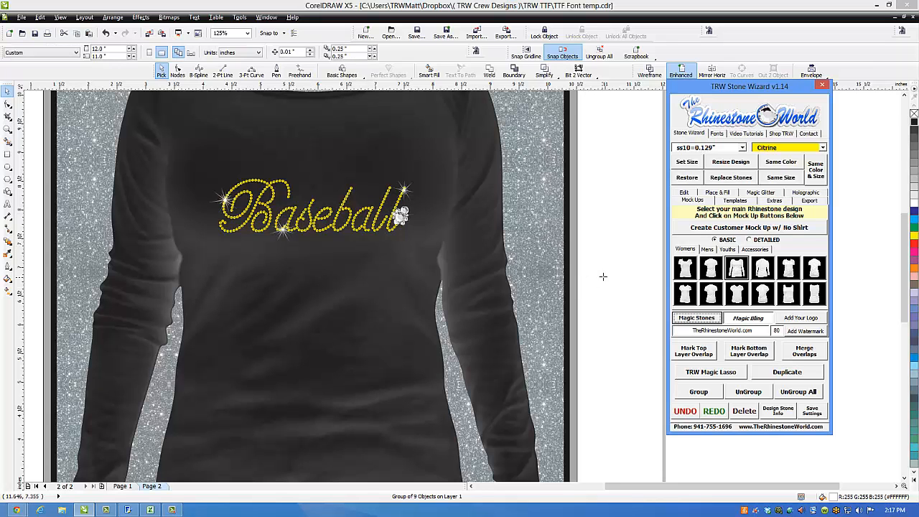
scroll(316, 287, "down", 3)
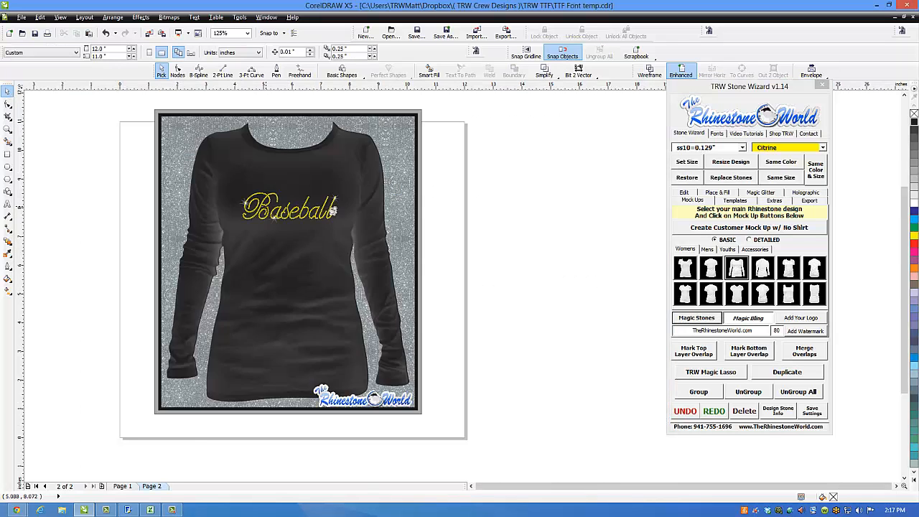
scroll(316, 287, "up", 3)
scroll(295, 206, "up", 2)
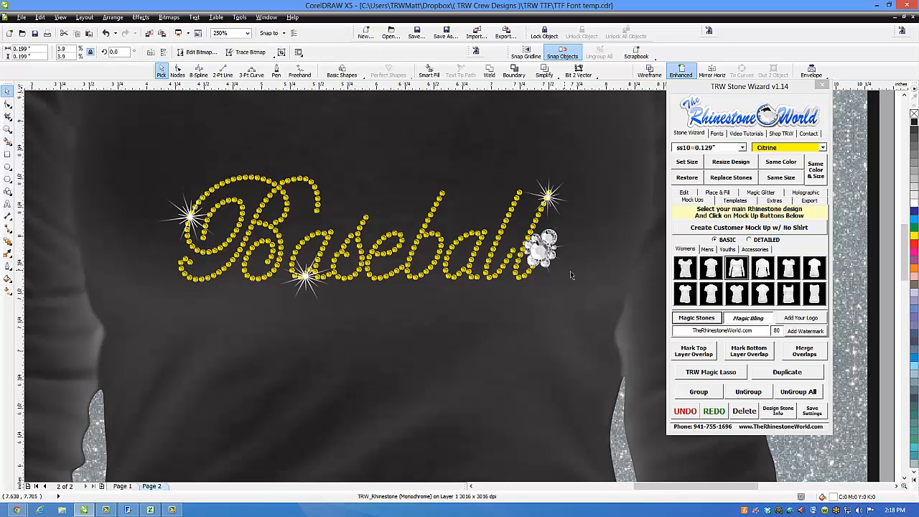
scroll(582, 279, "down", 4)
scroll(549, 266, "up", 6)
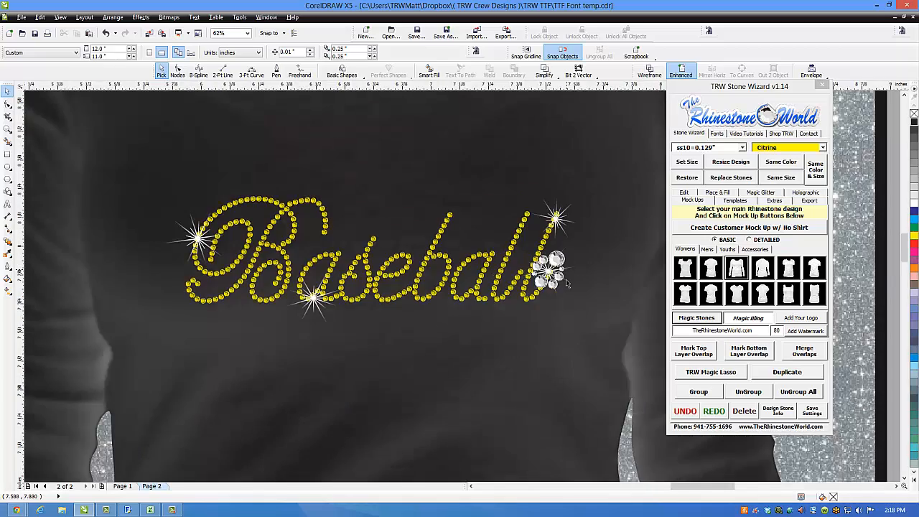
scroll(546, 268, "down", 2)
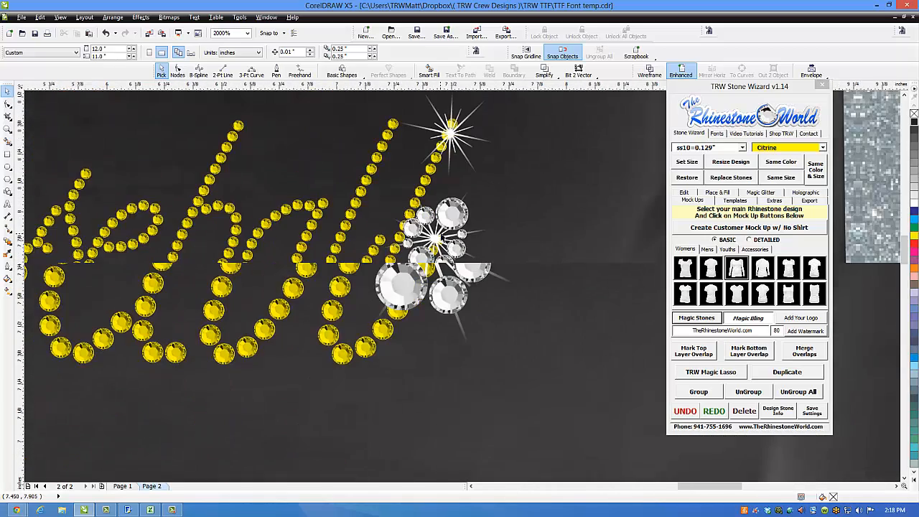
scroll(445, 233, "down", 2)
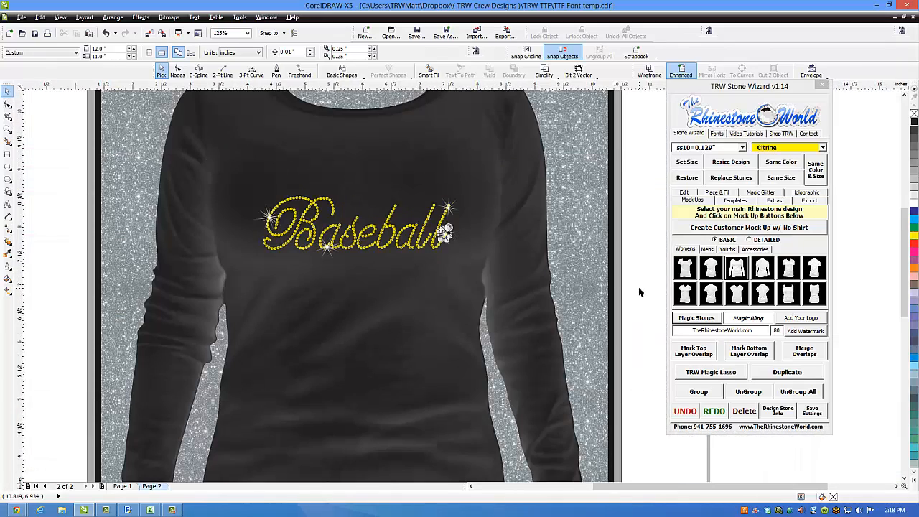
Delete the crystal stone cluster at the tail of the last l and check the lettering.
left_click_drag(639, 291, 430, 221)
key("Delete")
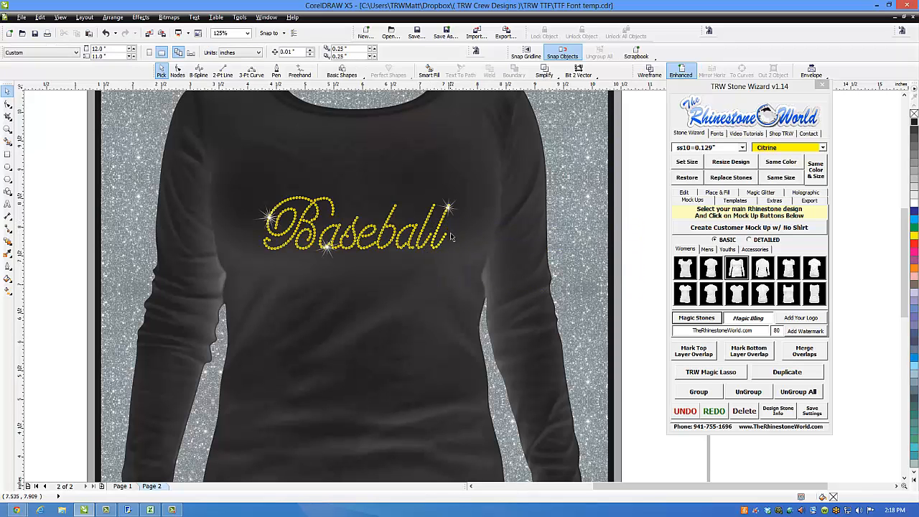
scroll(450, 234, "up", 1)
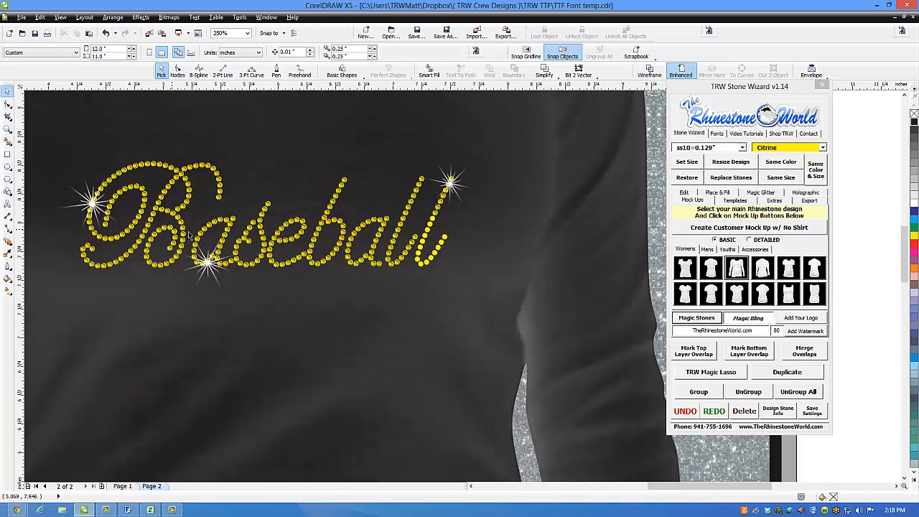
scroll(368, 243, "down", 2)
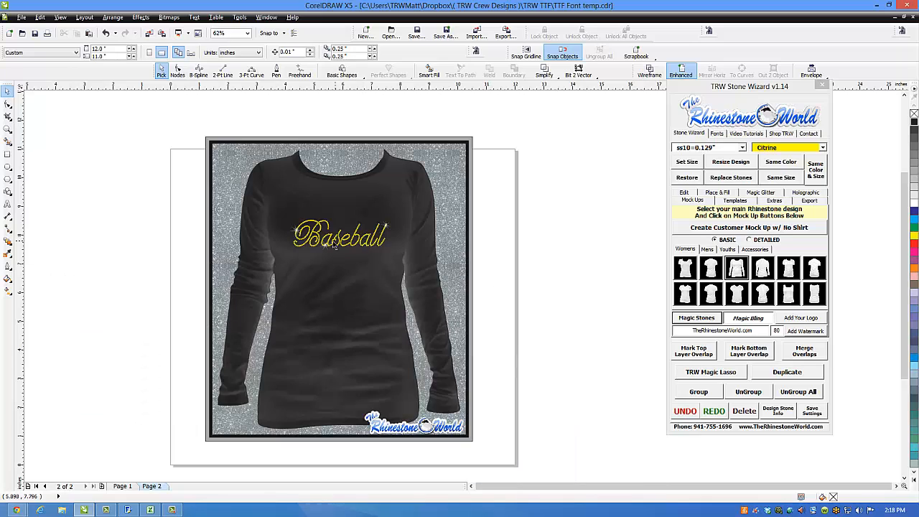
scroll(330, 243, "up", 1)
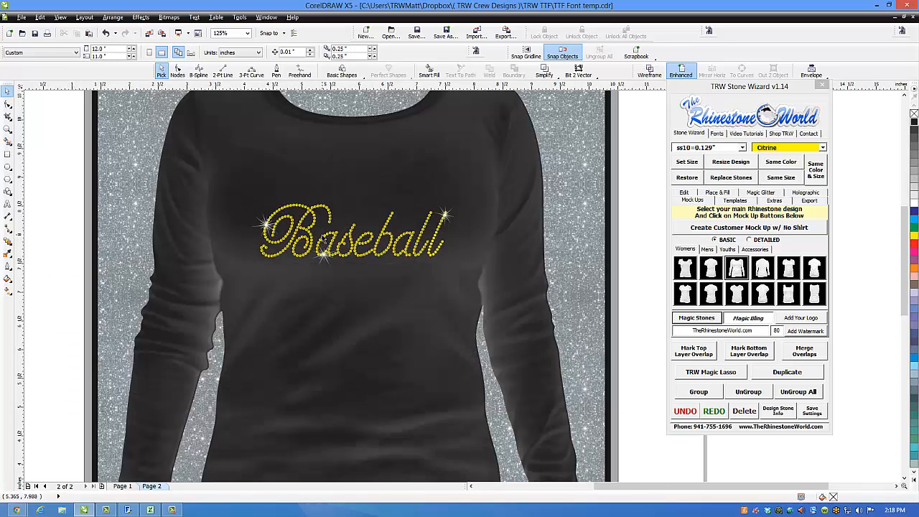
scroll(322, 240, "up", 1)
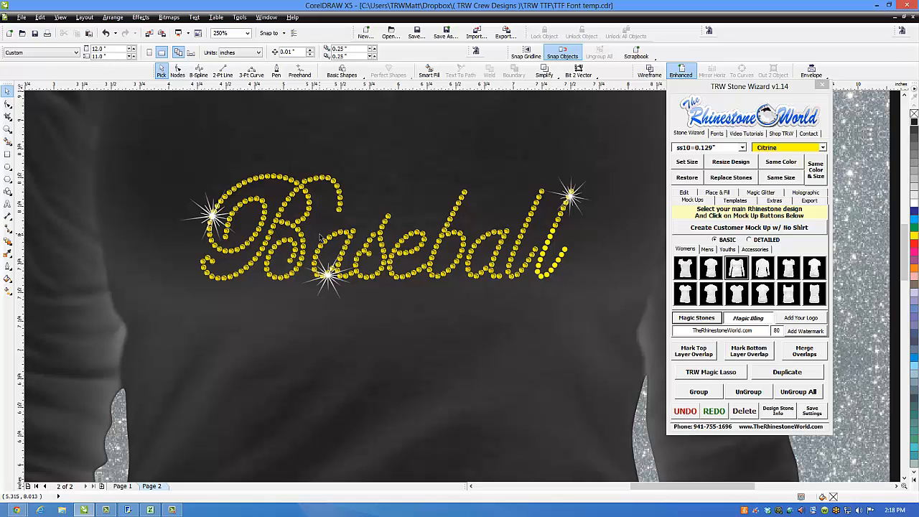
Undo the cluster deletion and the Magic Stones conversion to restore the sparkle on the last l.
key("ctrl+z")
key("ctrl+z")
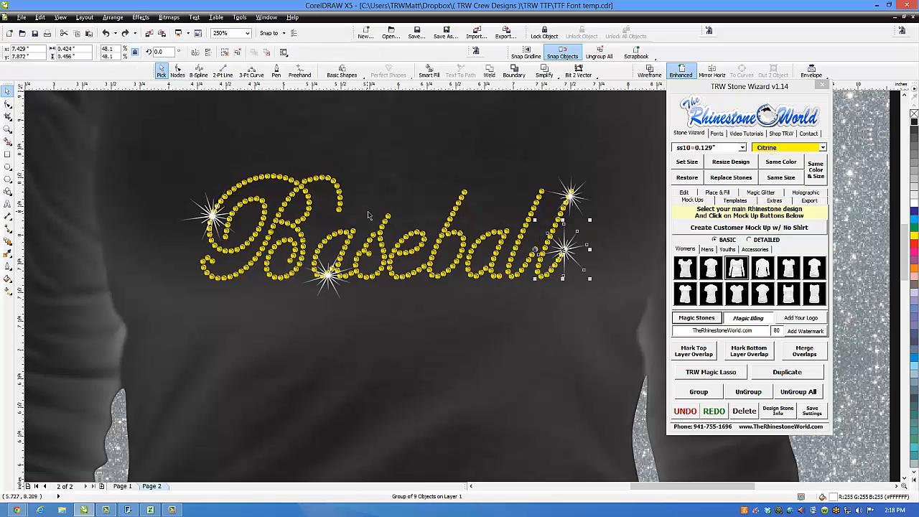
Review the Citrine "Baseball" stone lettering on page 1 and the shirt mock-up with sparkles on page 2.
scroll(368, 215, "down", 5)
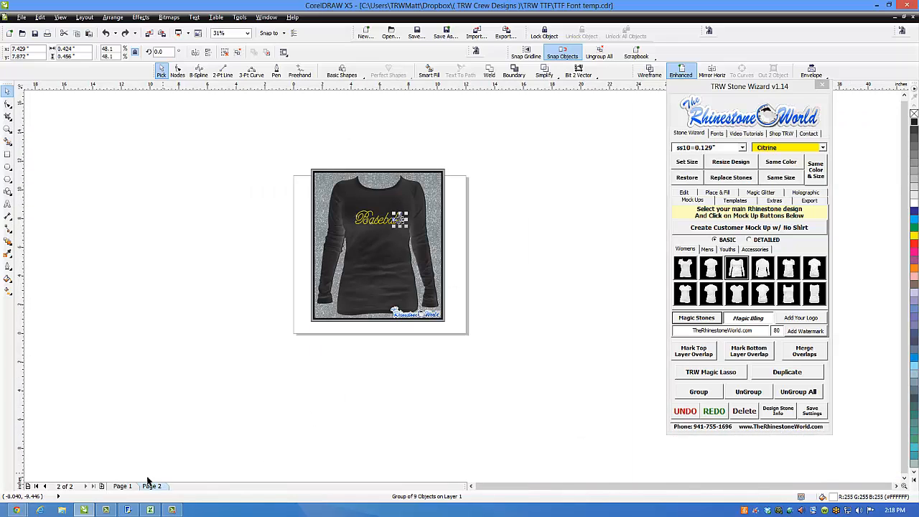
left_click(123, 487)
scroll(395, 281, "up", 2)
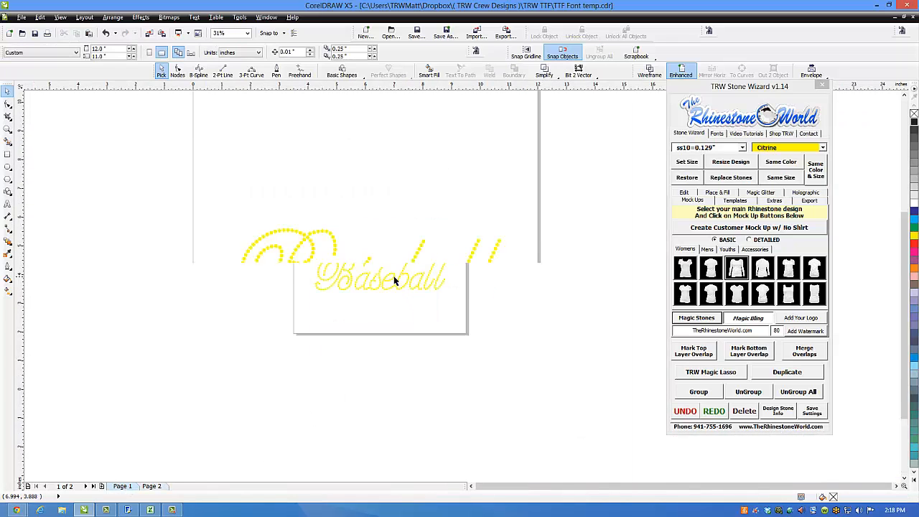
scroll(395, 282, "up", 2)
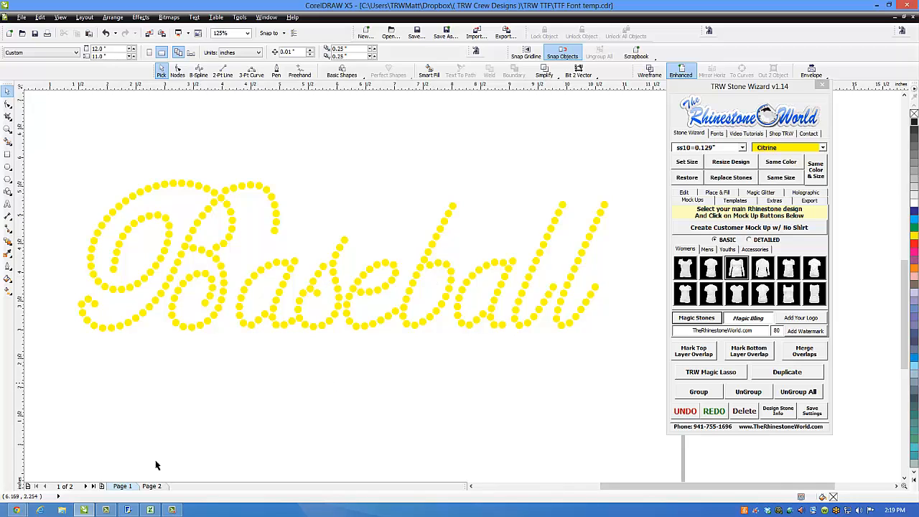
left_click(151, 487)
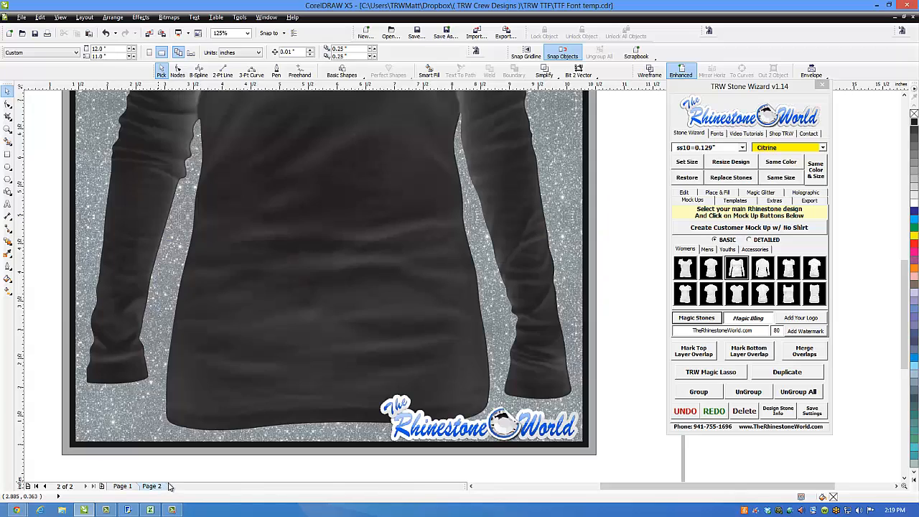
scroll(230, 352, "up", 4)
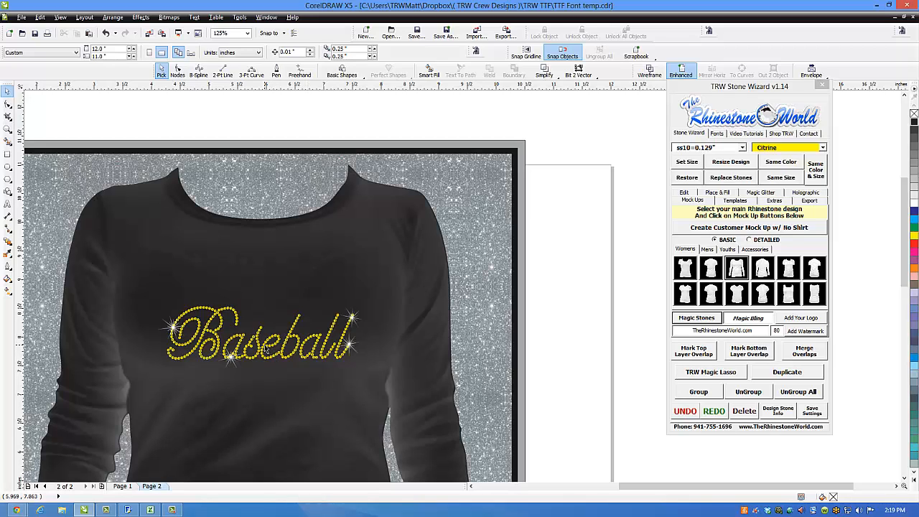
scroll(332, 344, "down", 2)
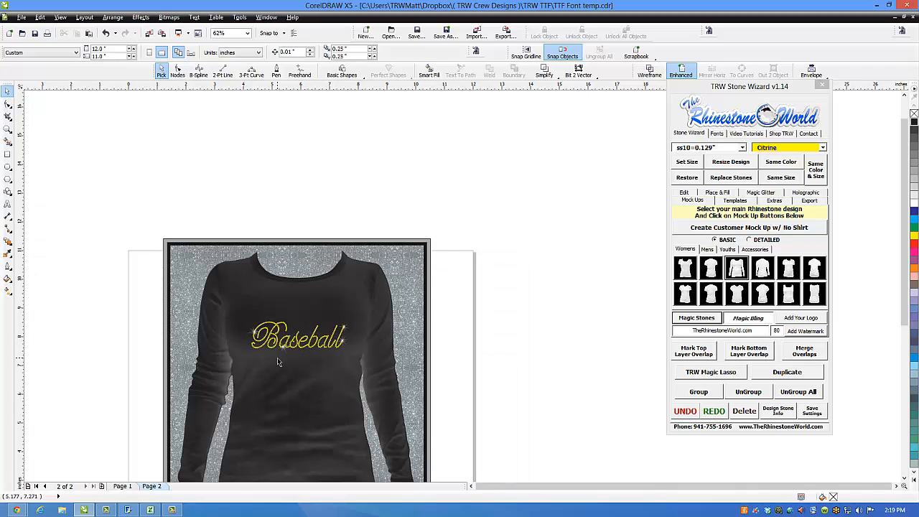
scroll(278, 358, "up", 2)
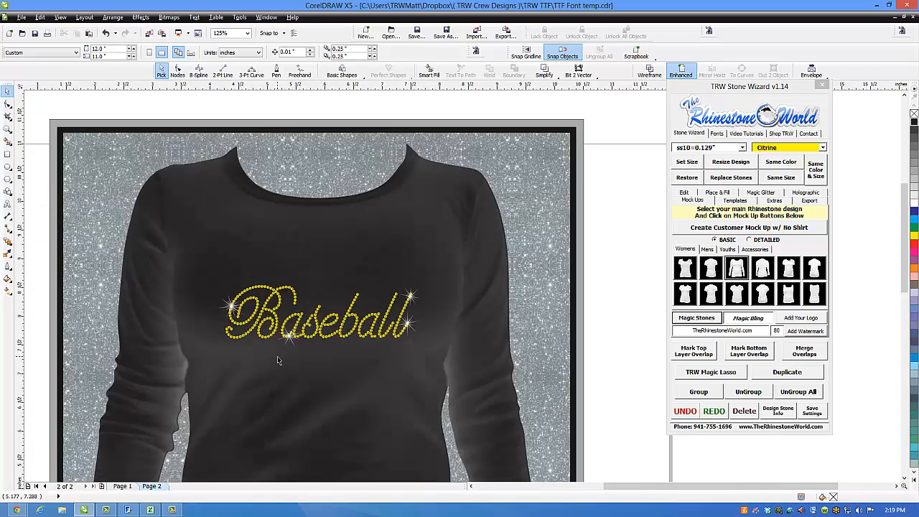